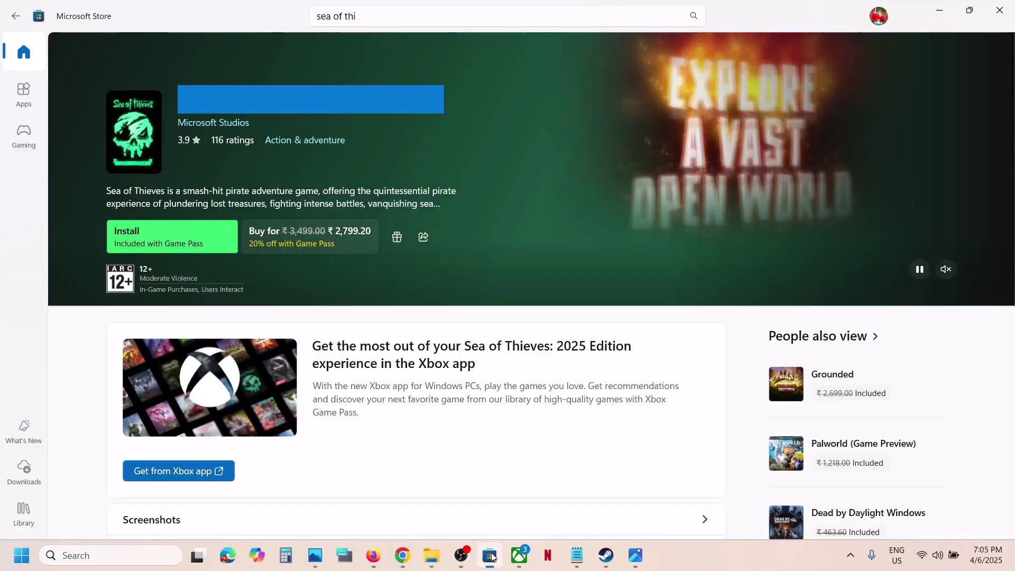
- View the Sea of Thieves: 2025 Edition page in the Microsoft Store, then go back to the Xbox app
click(490, 555)
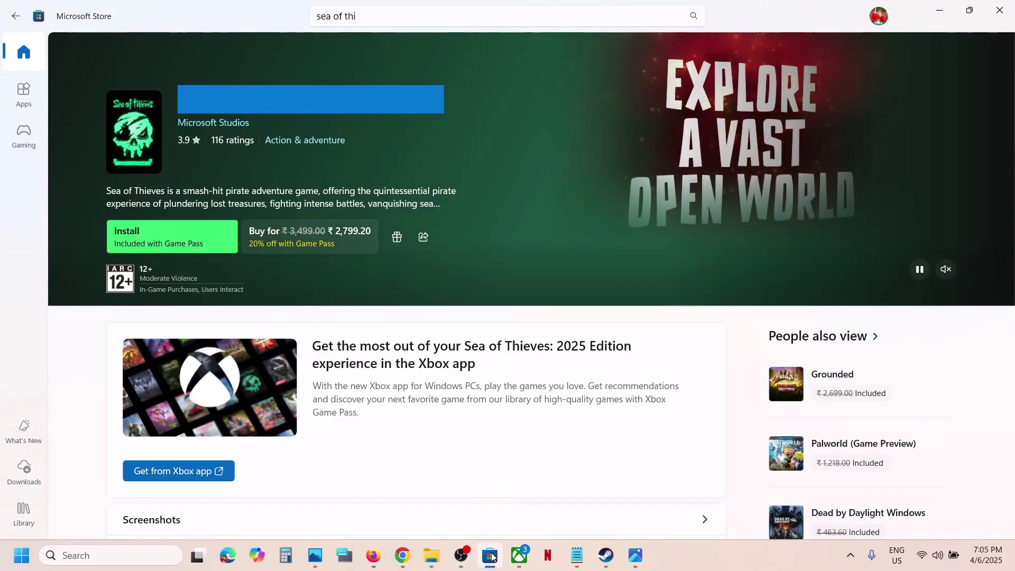
click(353, 158)
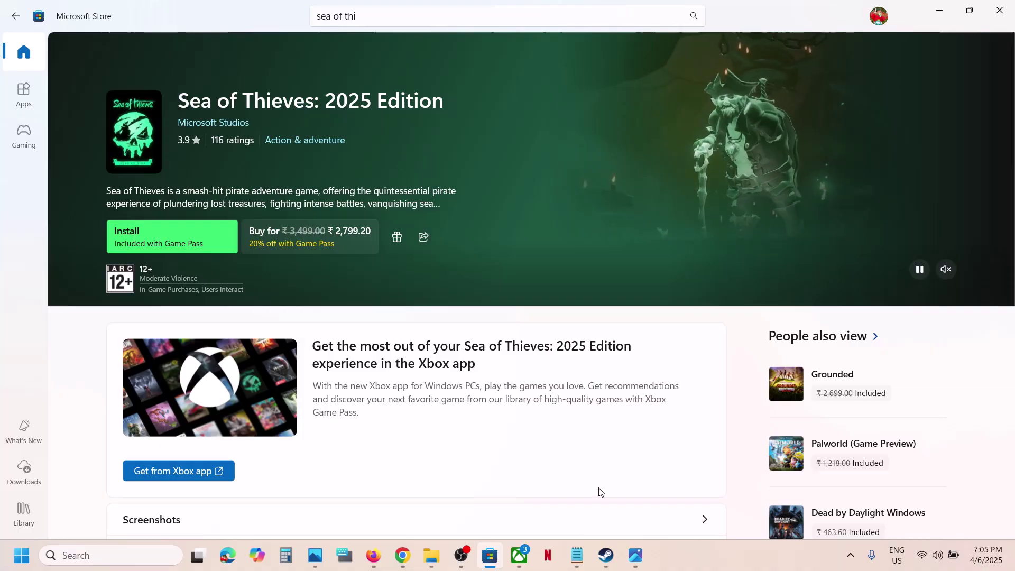
click(518, 555)
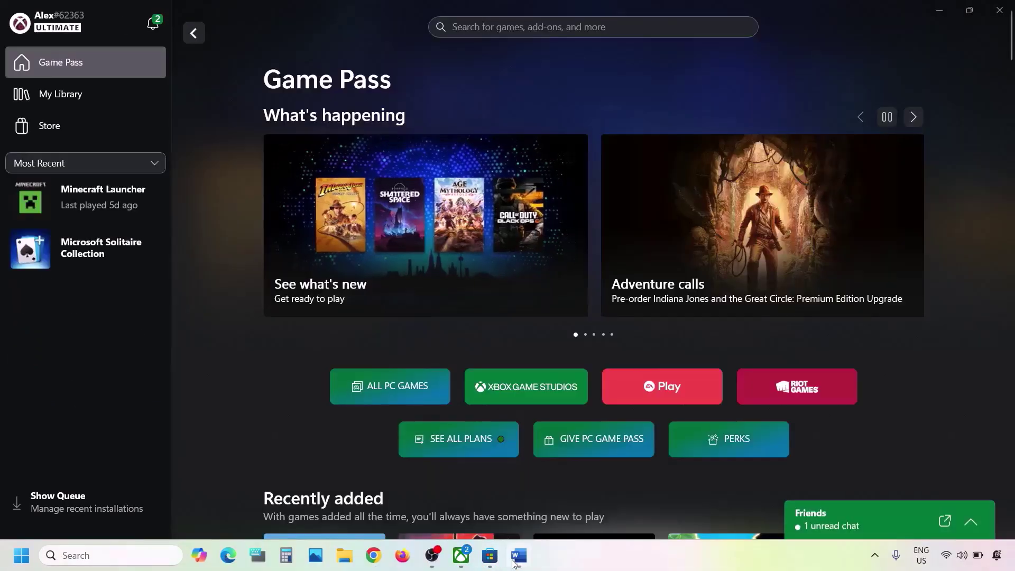
- Run the Gaming Services Repair Tool from the Xbox app's Support menu, then close it when done
click(517, 556)
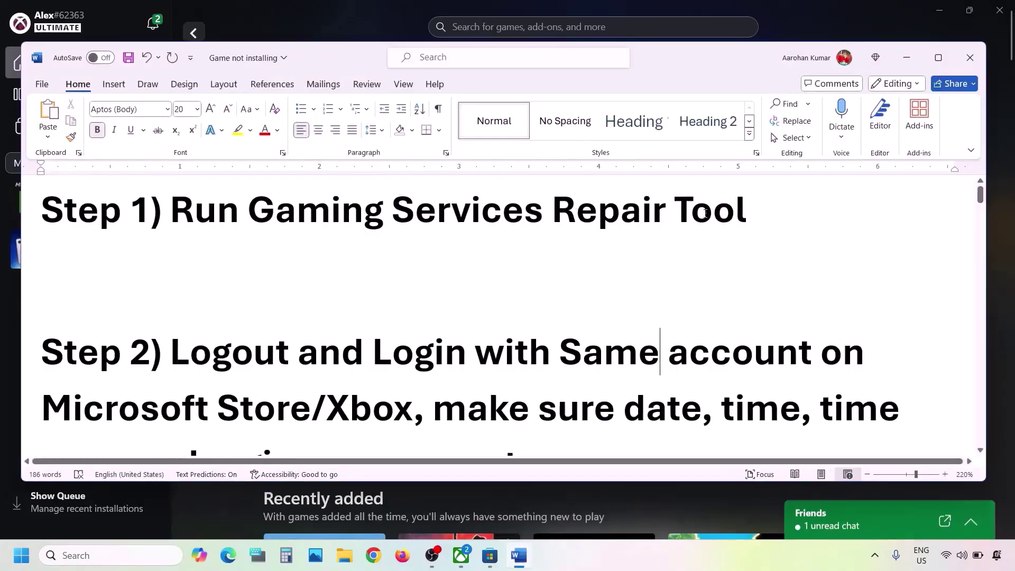
click(244, 1)
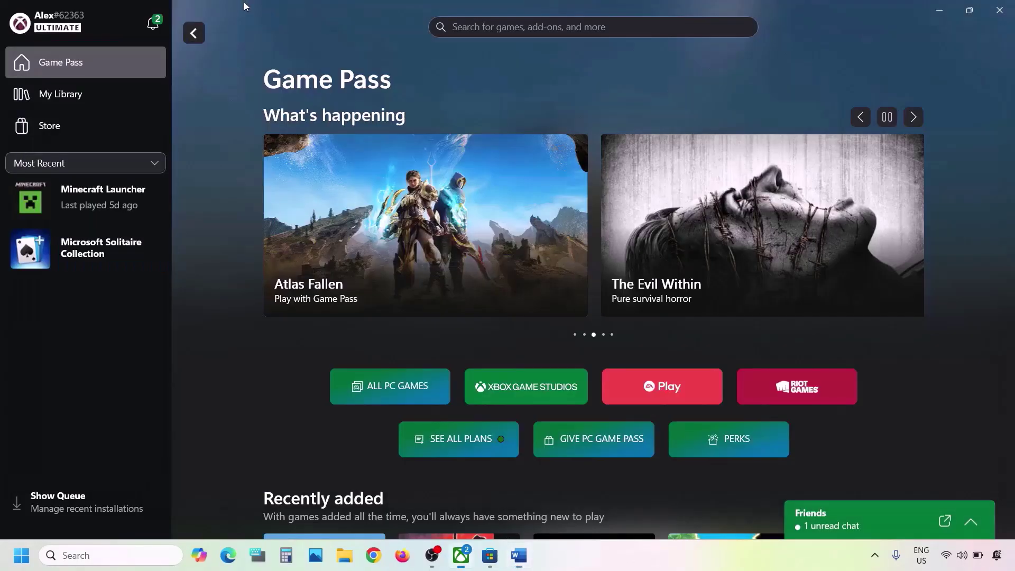
click(110, 24)
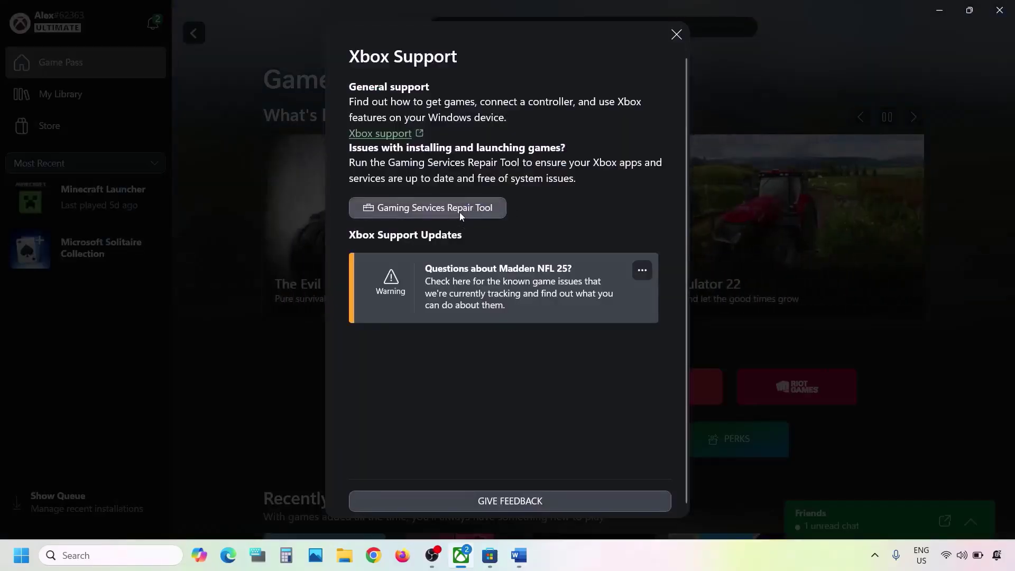
click(459, 212)
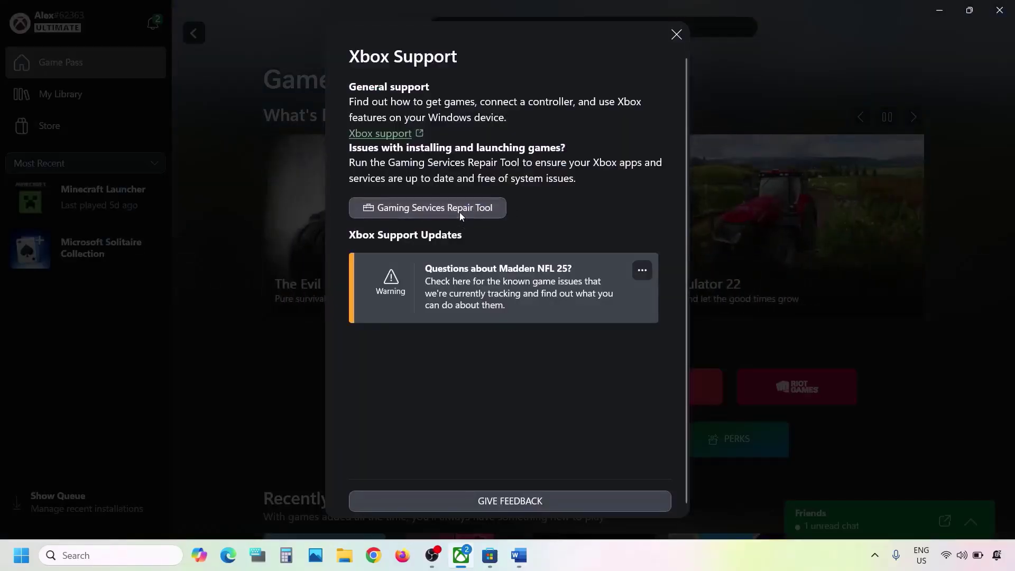
click(650, 359)
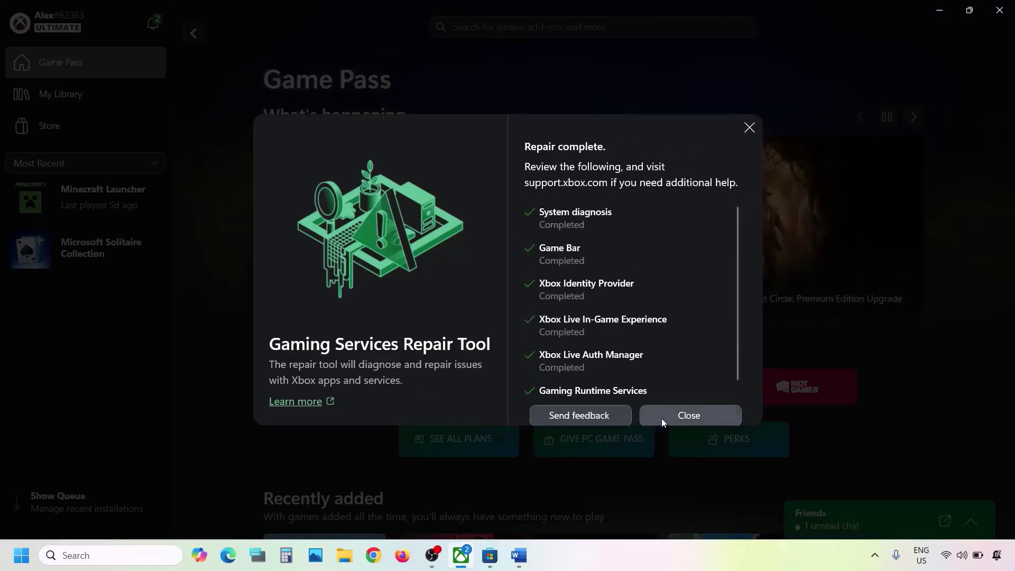
click(662, 417)
- Copy the 'Gaming Services Repair Tool' heading from the notes and search it in a new browser window
click(520, 555)
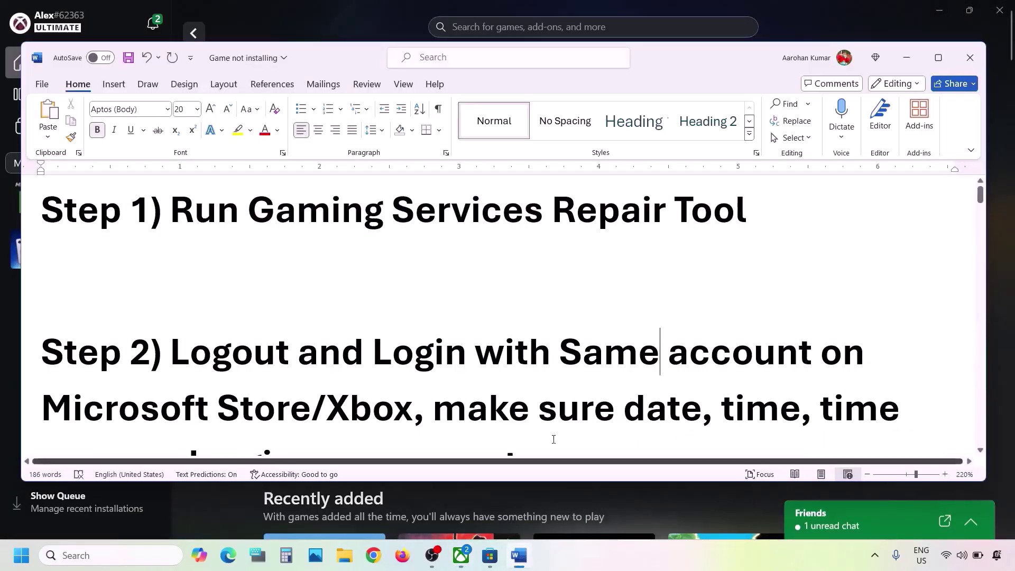
drag(759, 215, 249, 212)
key(ctrl+c)
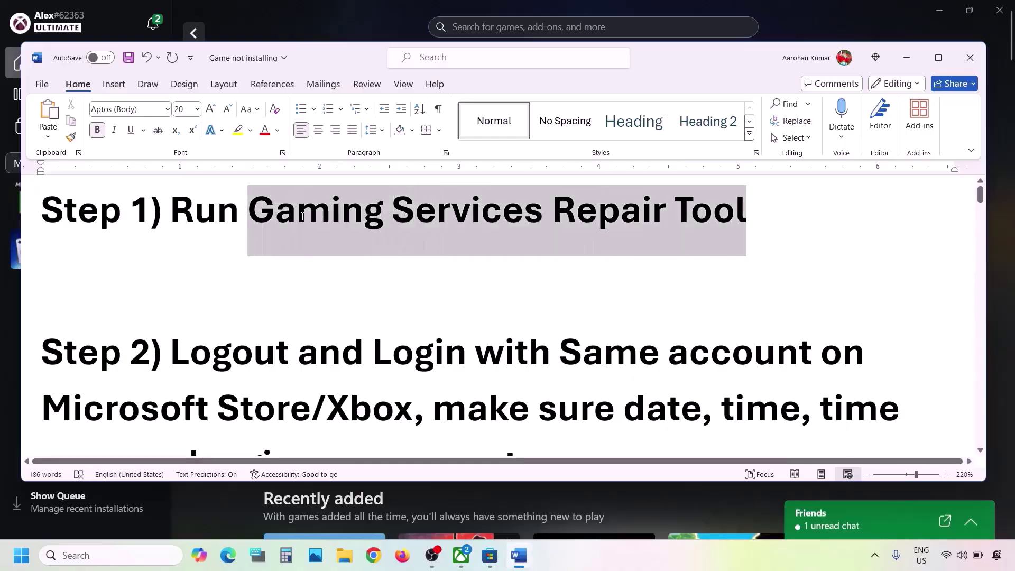
click(375, 564)
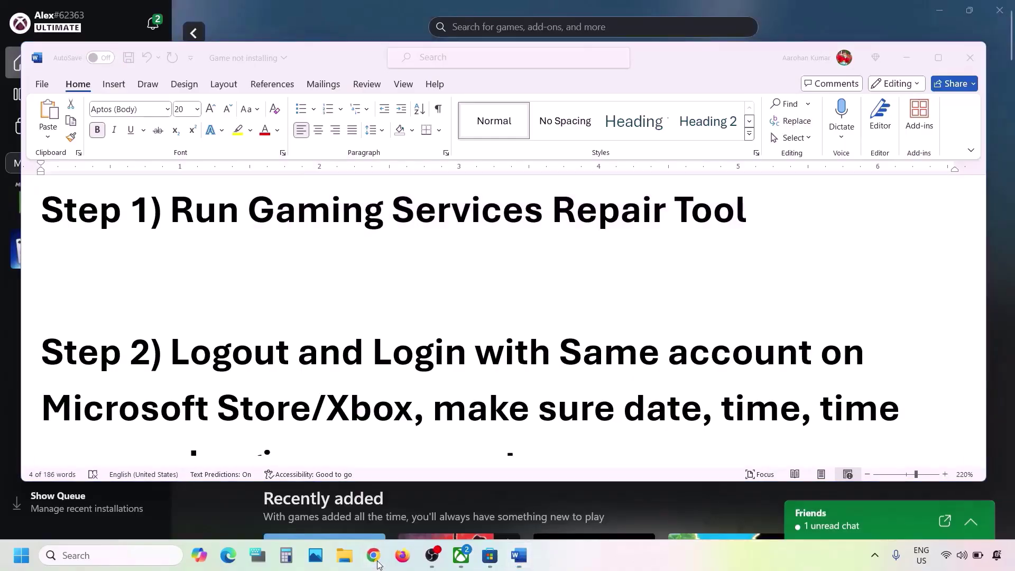
key(ctrl+v)
key(Return)
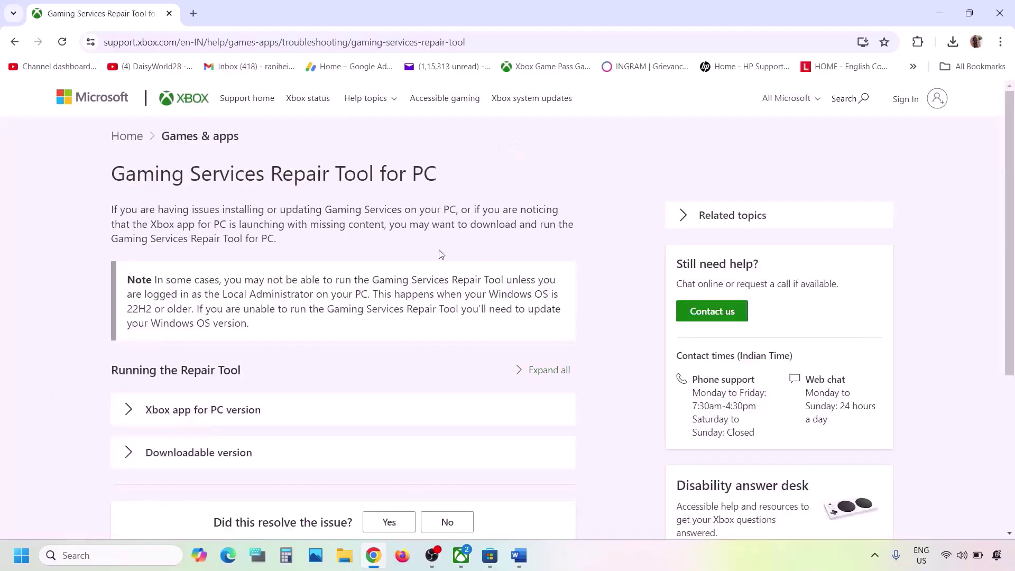
- Expand the Downloadable version section and download the Gaming Services Repair Tool for PC
scroll(254, 385, down, 4)
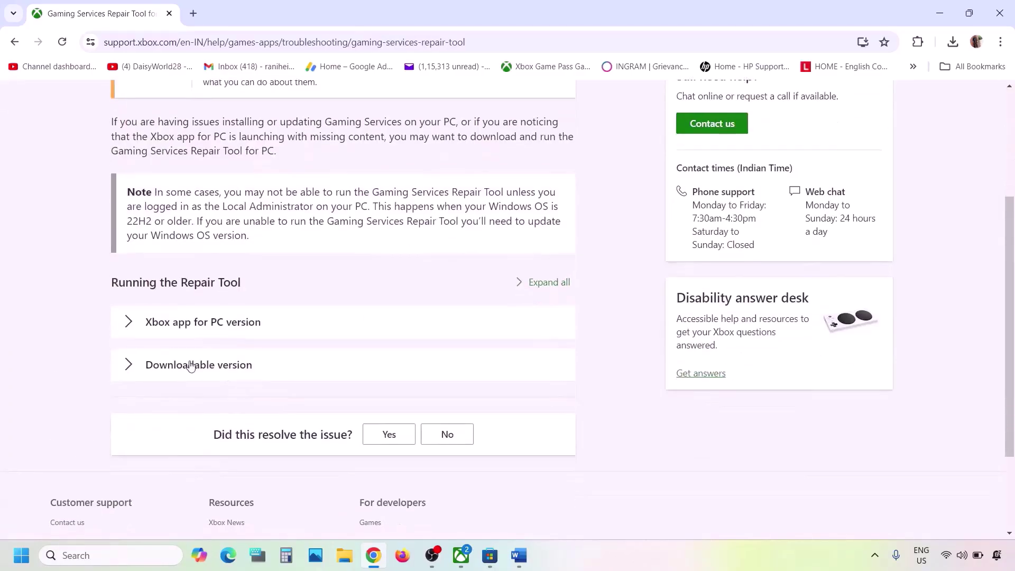
click(190, 365)
scroll(191, 366, down, 12)
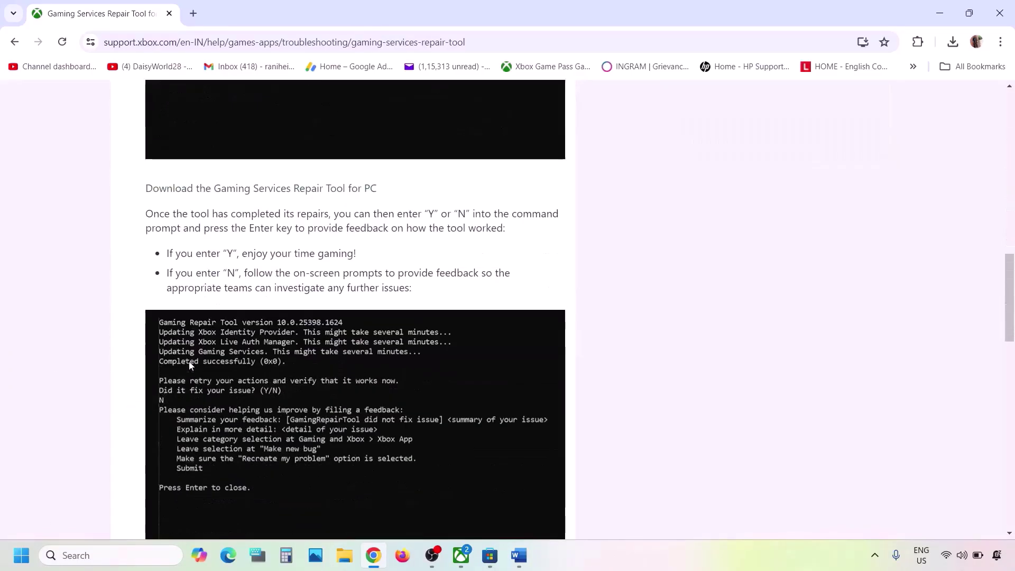
scroll(191, 365, up, 3)
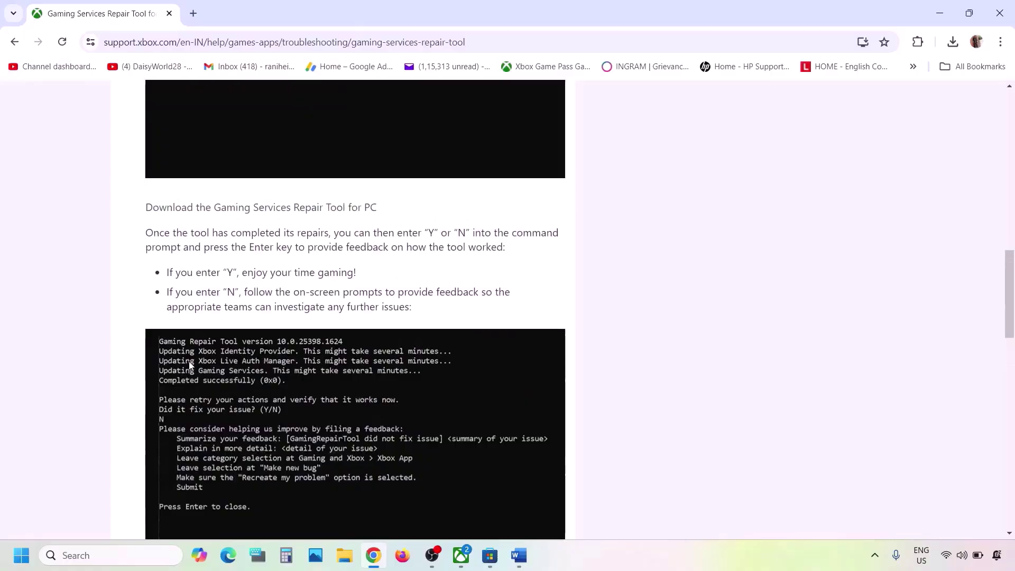
click(268, 211)
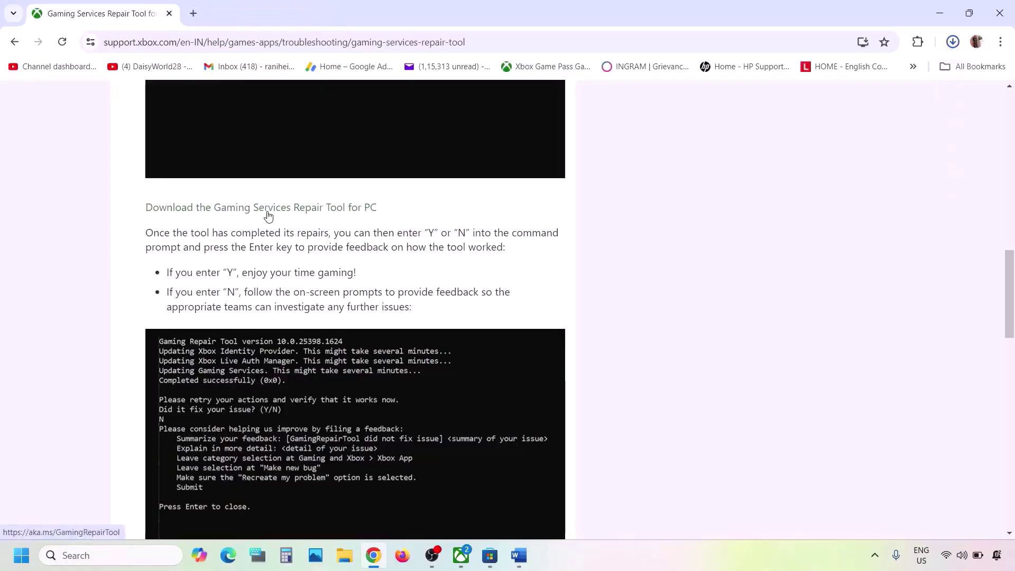
- Run GamingRepairTool (4).exe until it reports completed successfully, then close the console
click(853, 83)
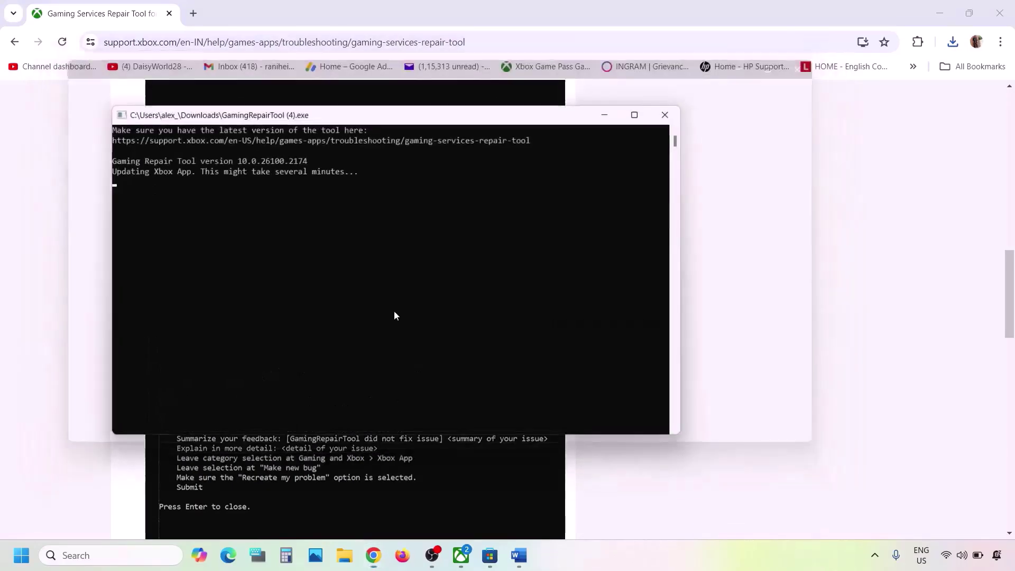
drag(116, 212, 253, 213)
click(672, 112)
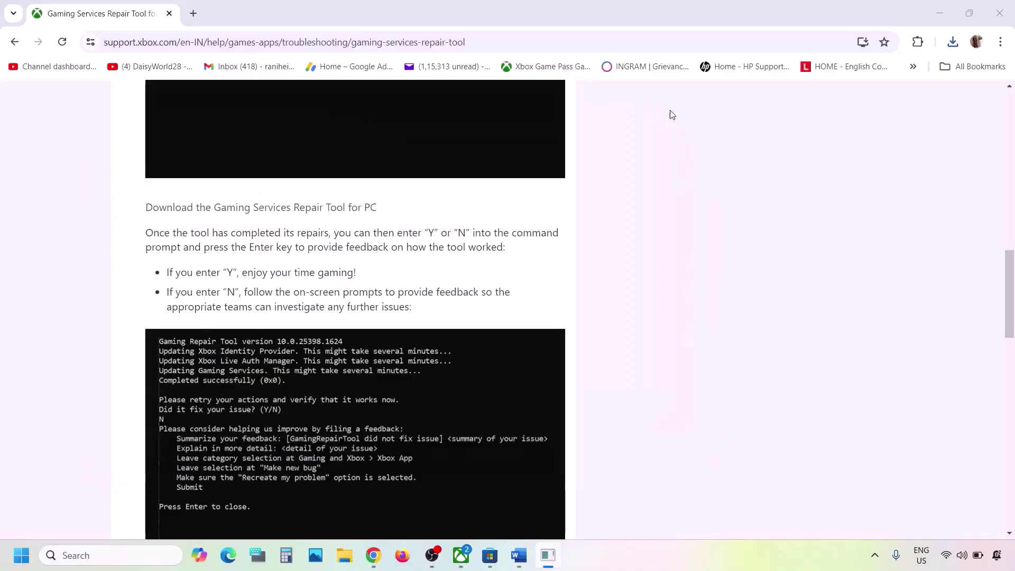
- In the notes, highlight Step 2 about logging out and back in
click(519, 555)
scroll(423, 323, down, 2)
drag(175, 274, 411, 331)
- Sign out of the Microsoft Store account
click(411, 332)
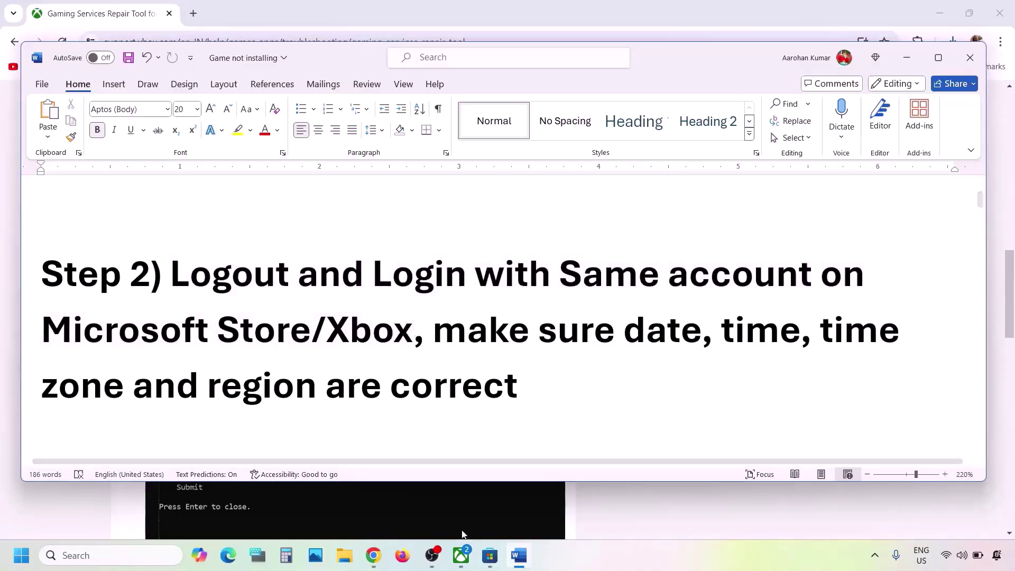
click(482, 560)
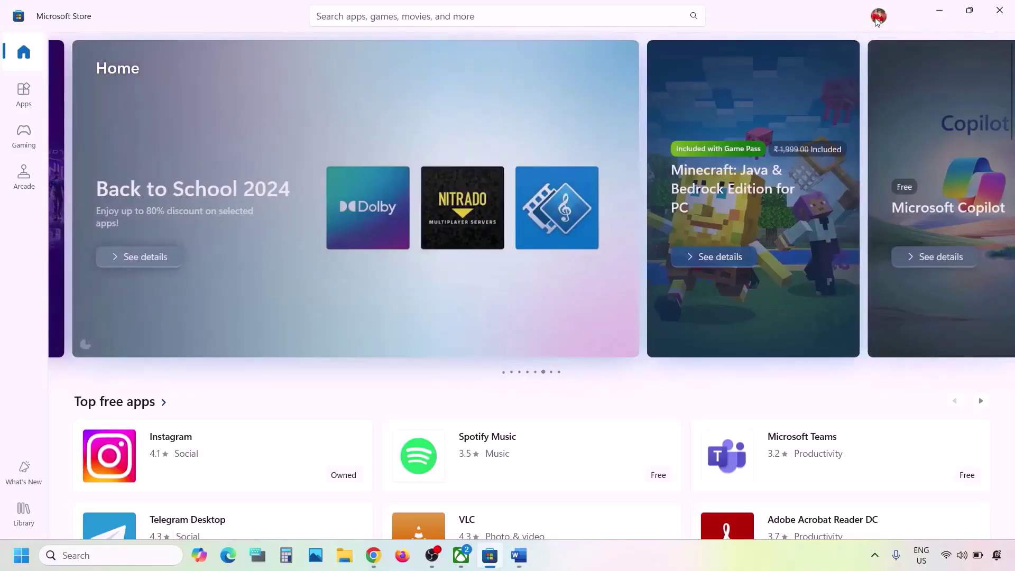
click(880, 17)
click(738, 77)
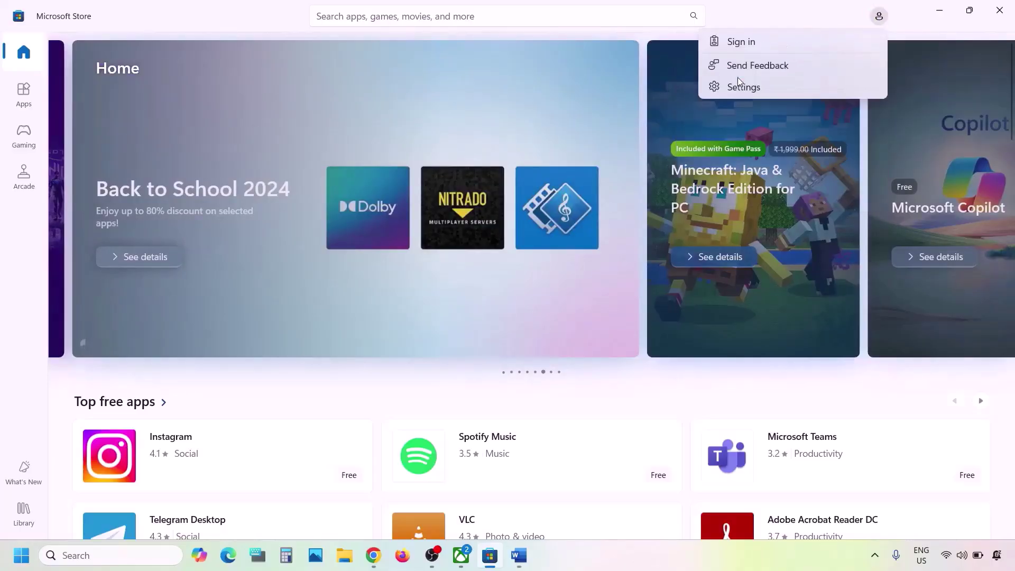
- Sign back in to the Store with the saved Microsoft account, entering the PIN
click(751, 47)
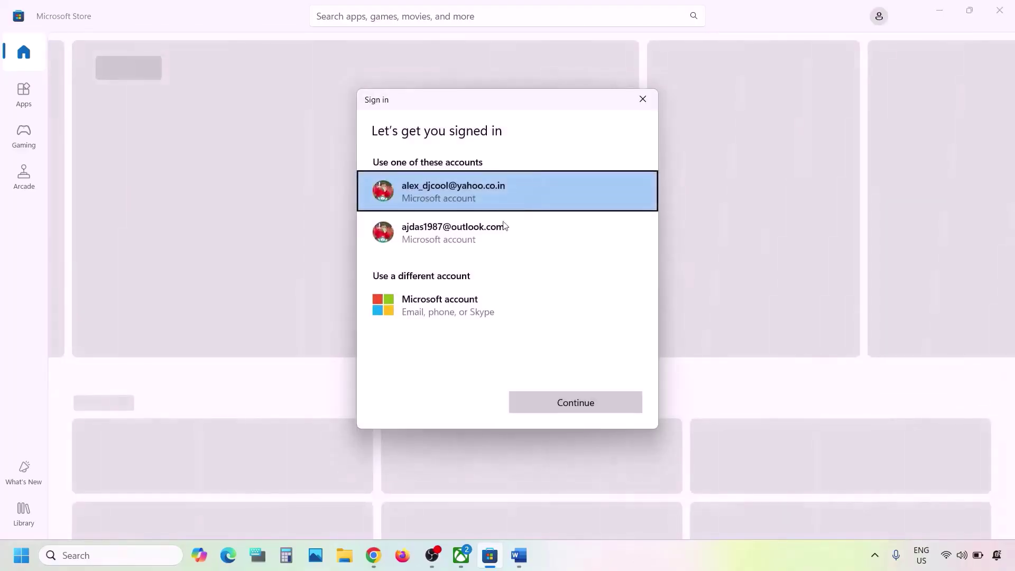
click(479, 234)
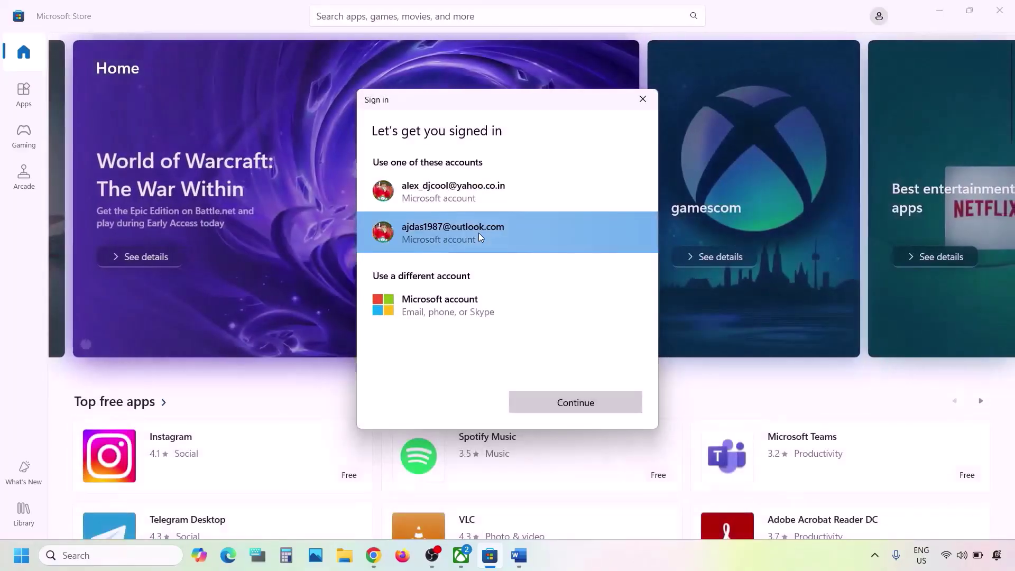
click(546, 402)
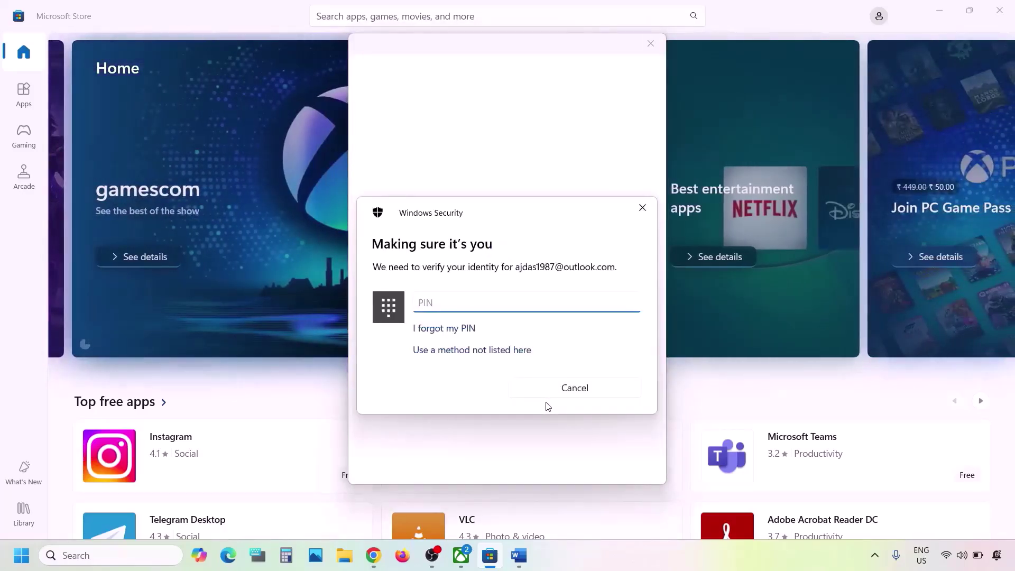
text(1)
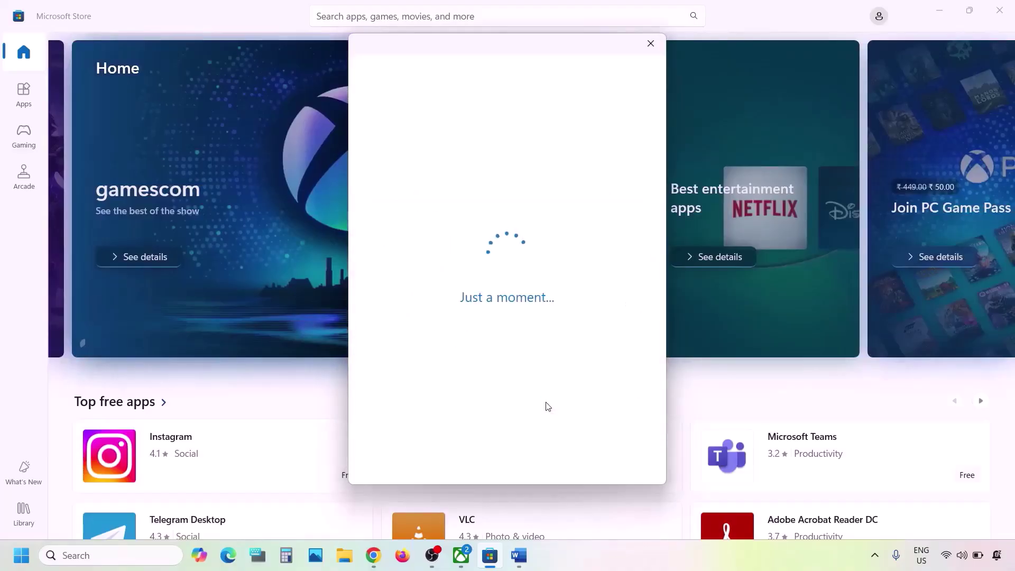
click(461, 556)
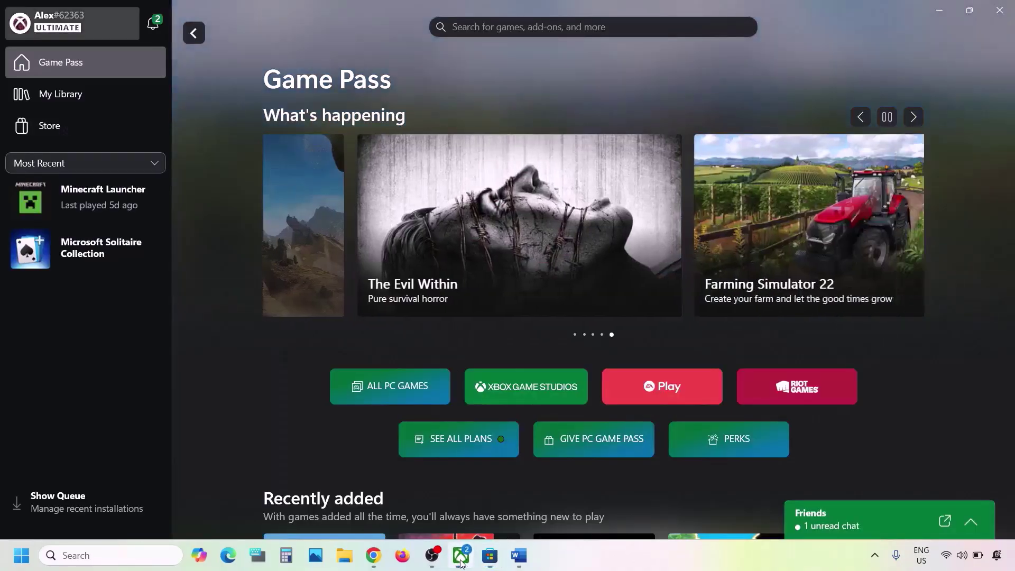
- Sign out of the Xbox app and sign back in with the second listed Microsoft account, past the welcome screen
click(73, 30)
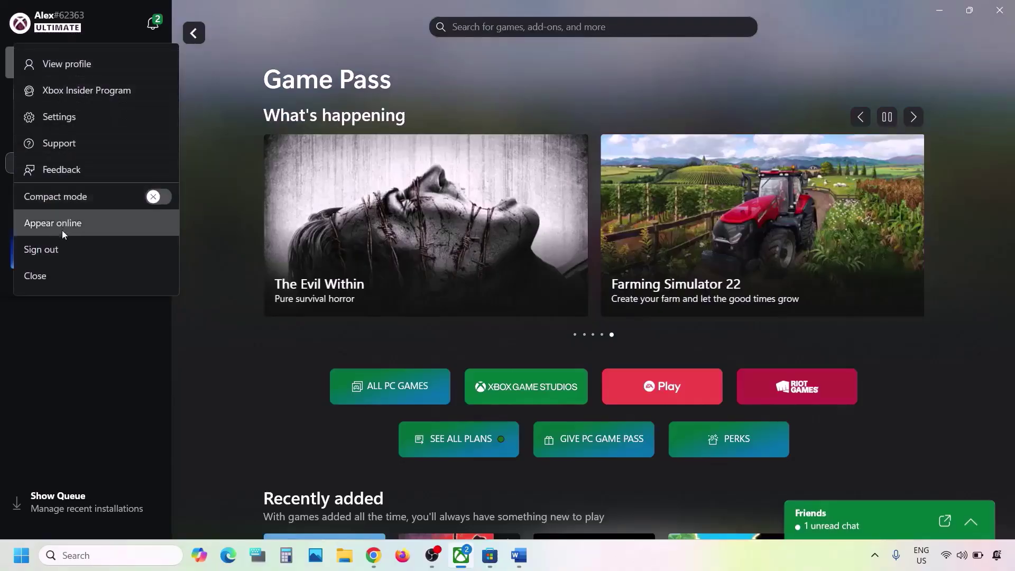
click(52, 251)
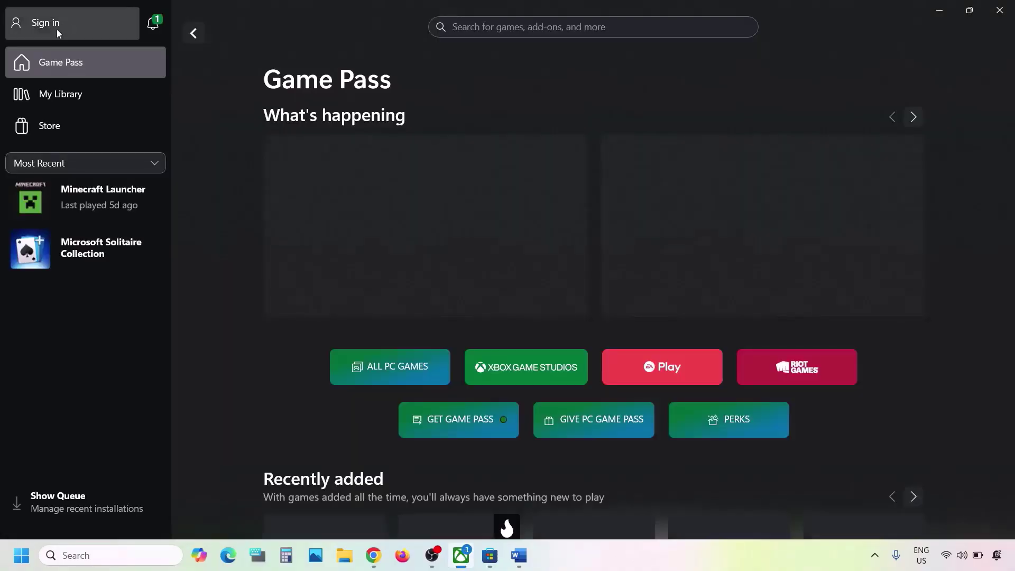
click(56, 30)
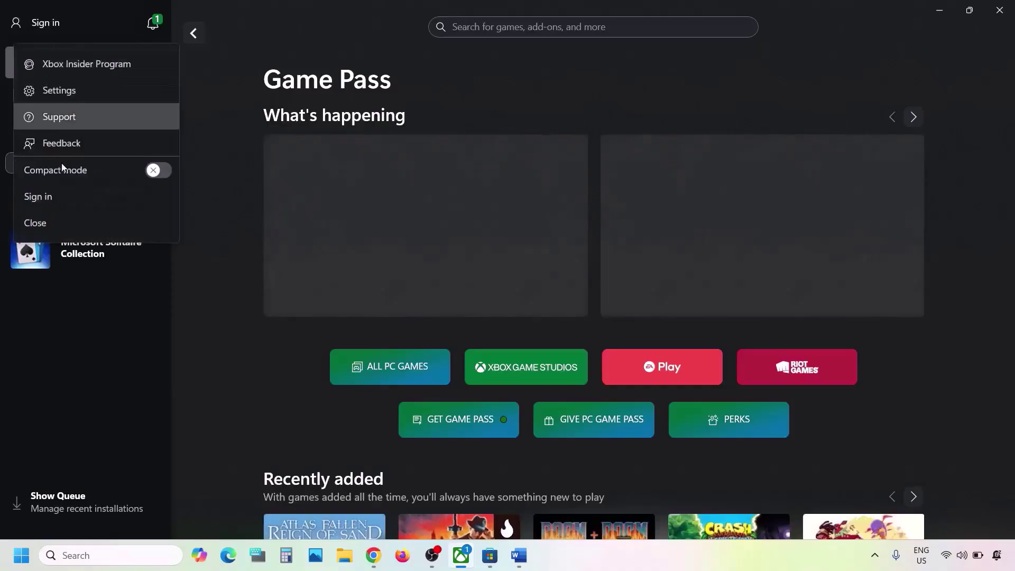
click(50, 194)
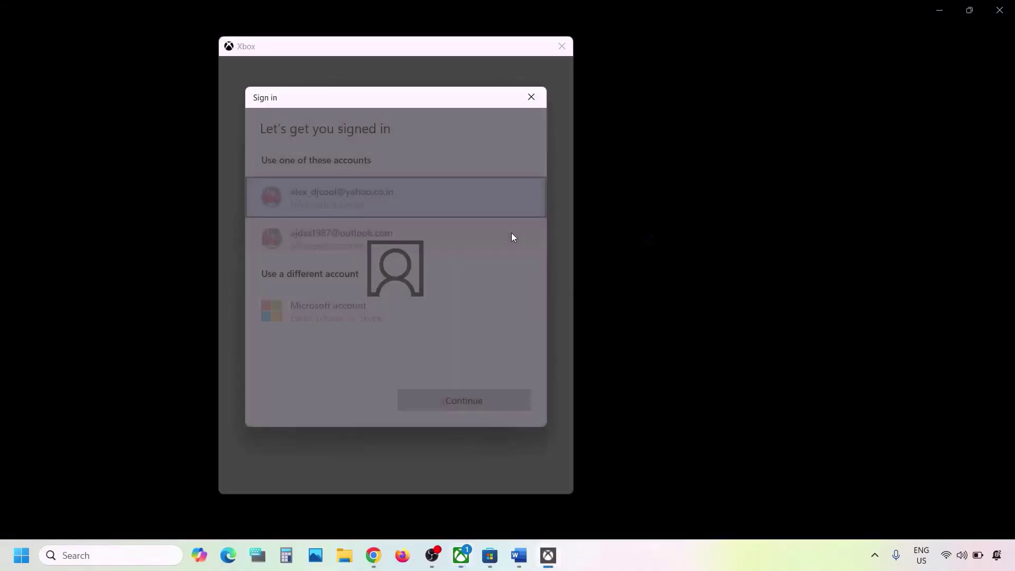
click(395, 234)
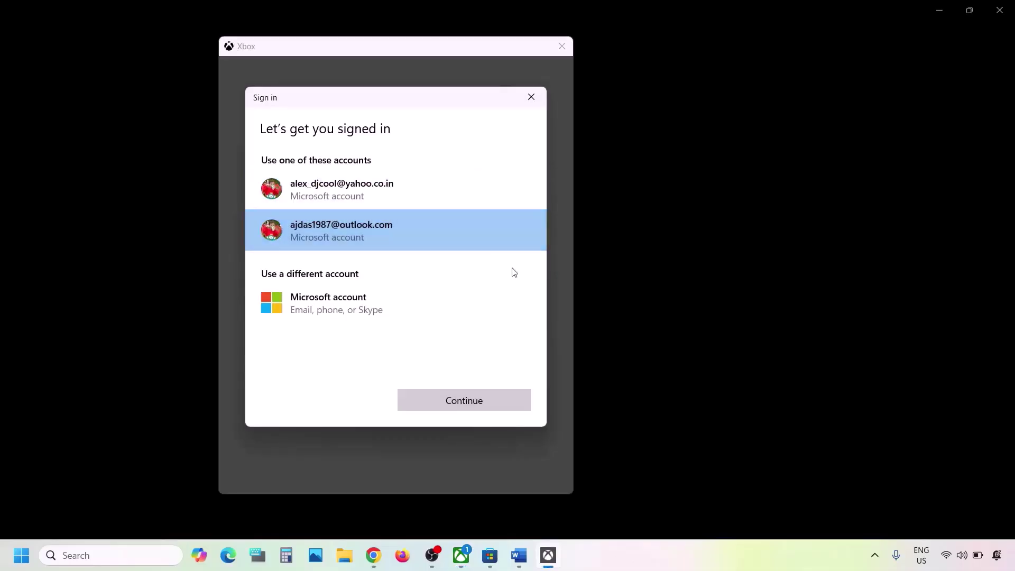
click(466, 405)
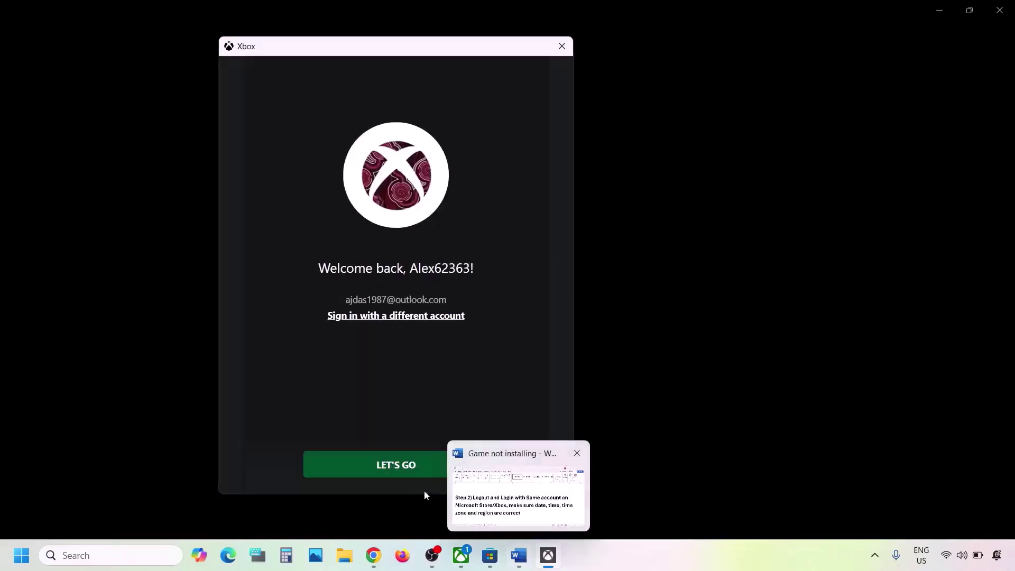
click(400, 468)
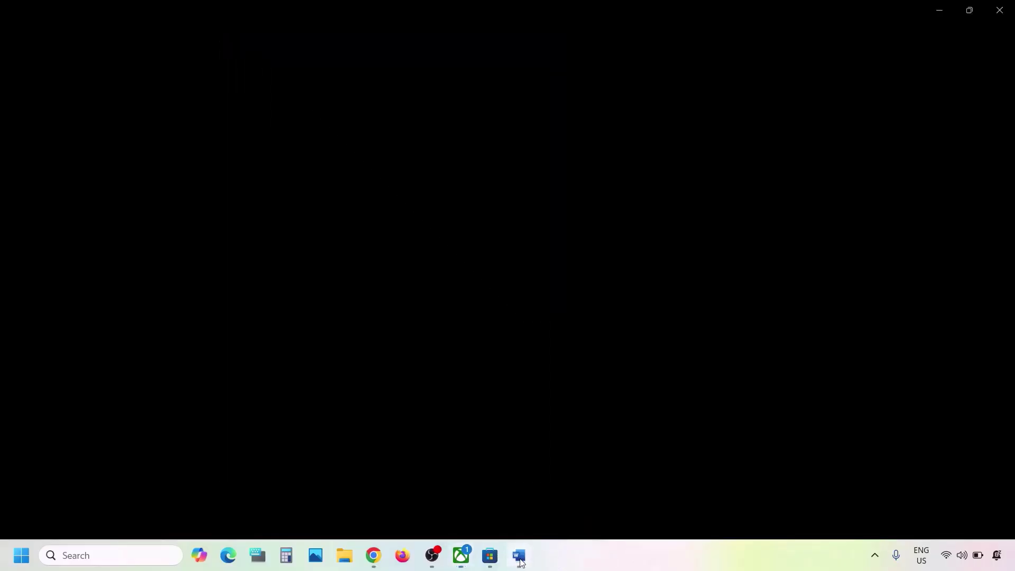
- Highlight the date, time and region part of Step 2 in the notes
click(519, 555)
scroll(341, 295, down, 3)
scroll(341, 295, up, 1)
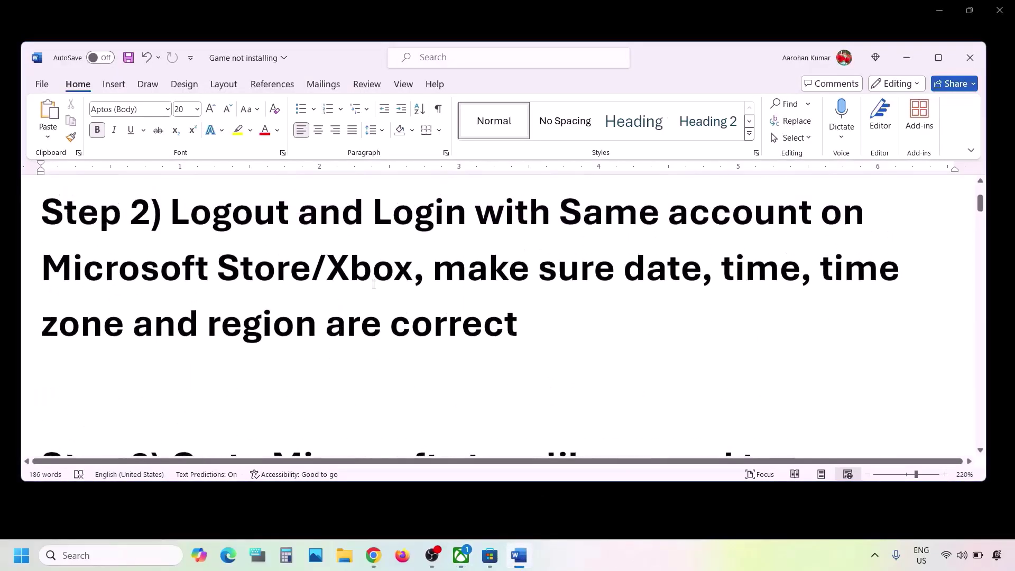
drag(443, 271, 561, 325)
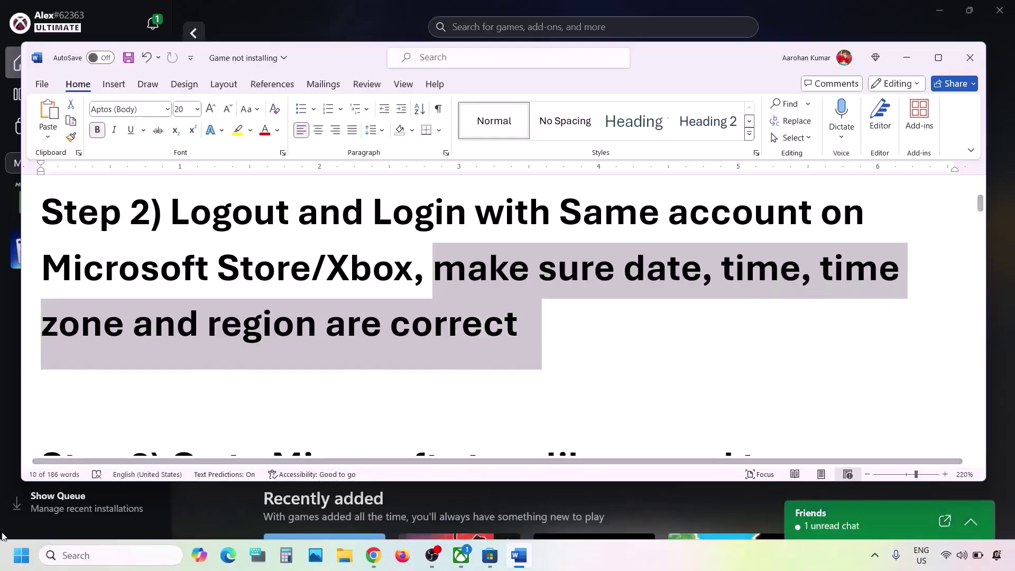
- In Settings > Time & language > Date & time, sync the clock with the time server
click(21, 555)
click(314, 235)
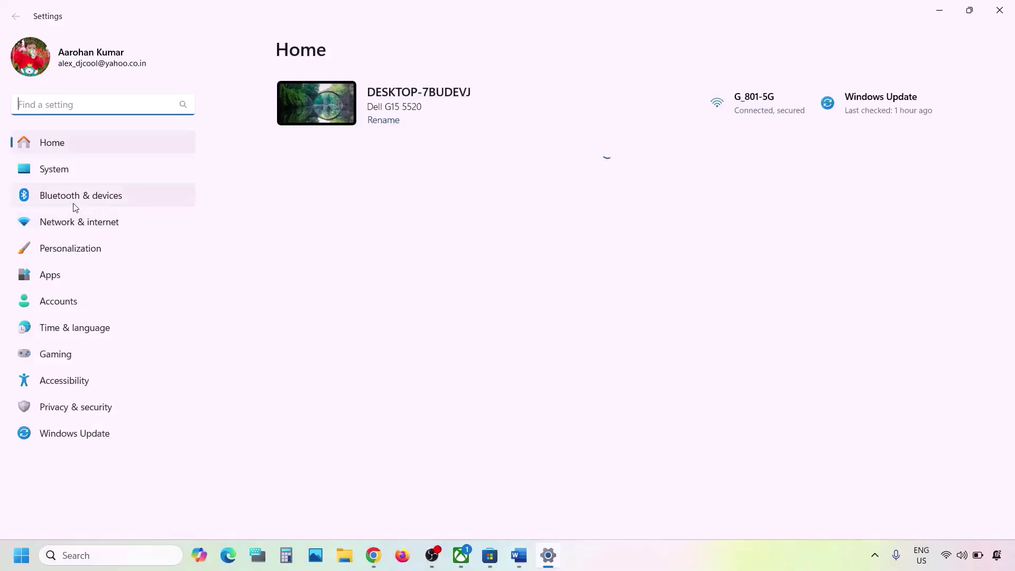
click(76, 332)
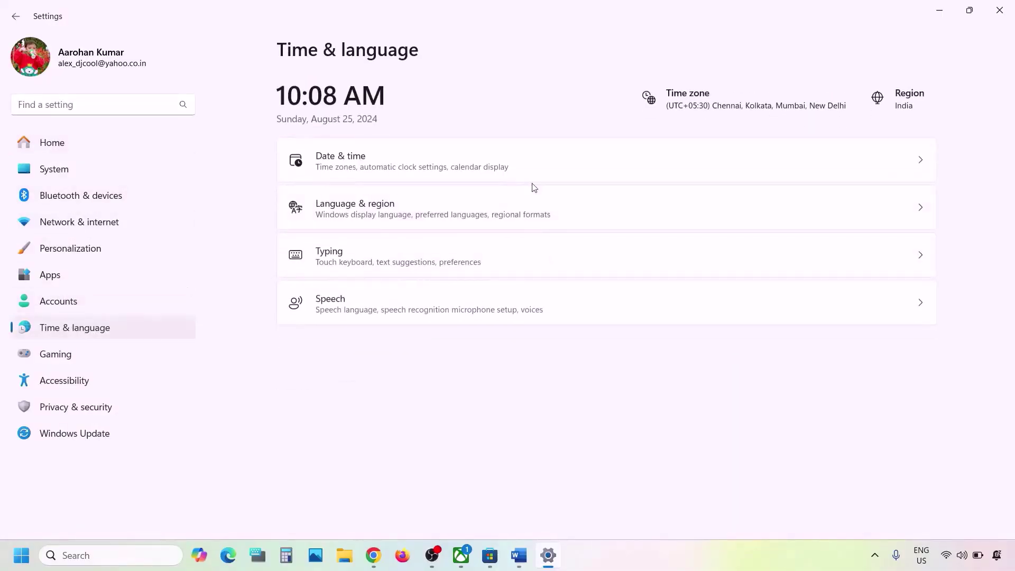
click(440, 169)
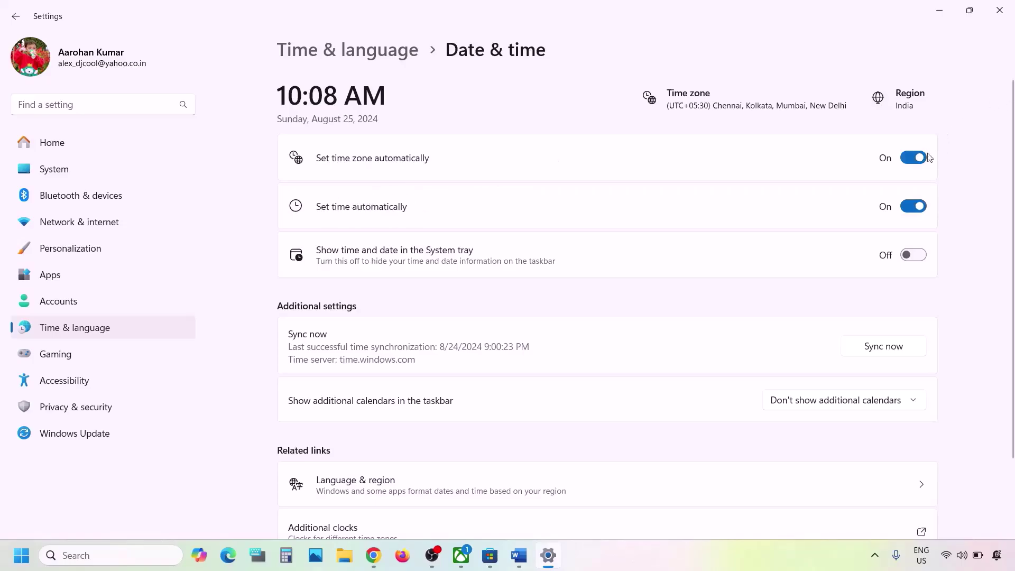
click(892, 351)
- Confirm Country or region is India under Language & region, then close Settings
click(102, 330)
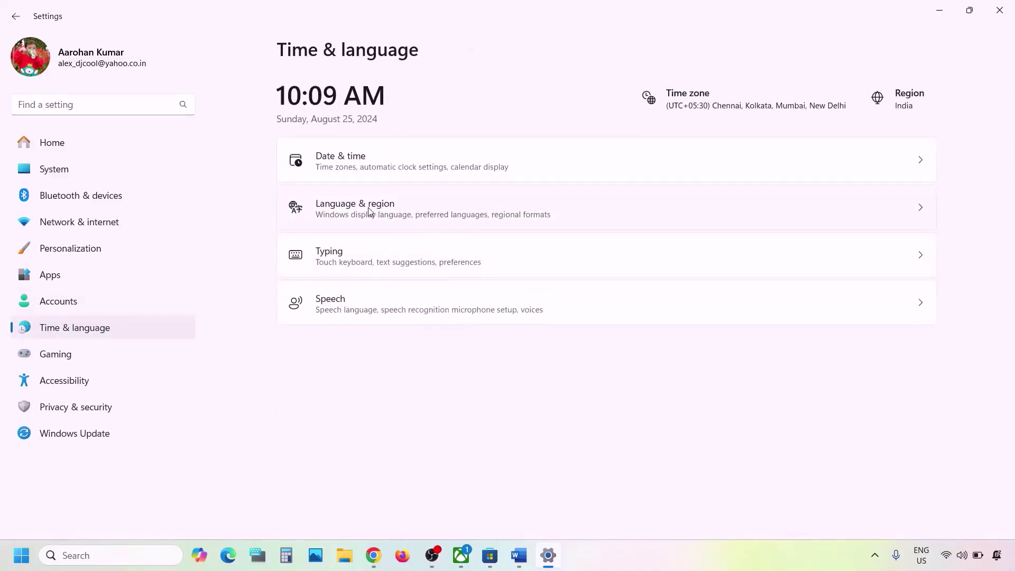
click(392, 206)
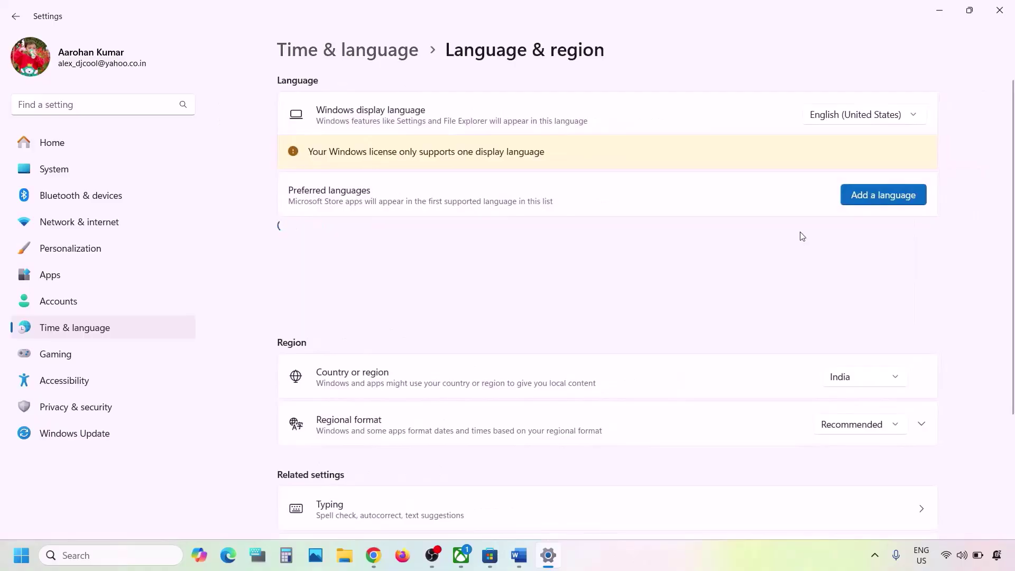
click(878, 382)
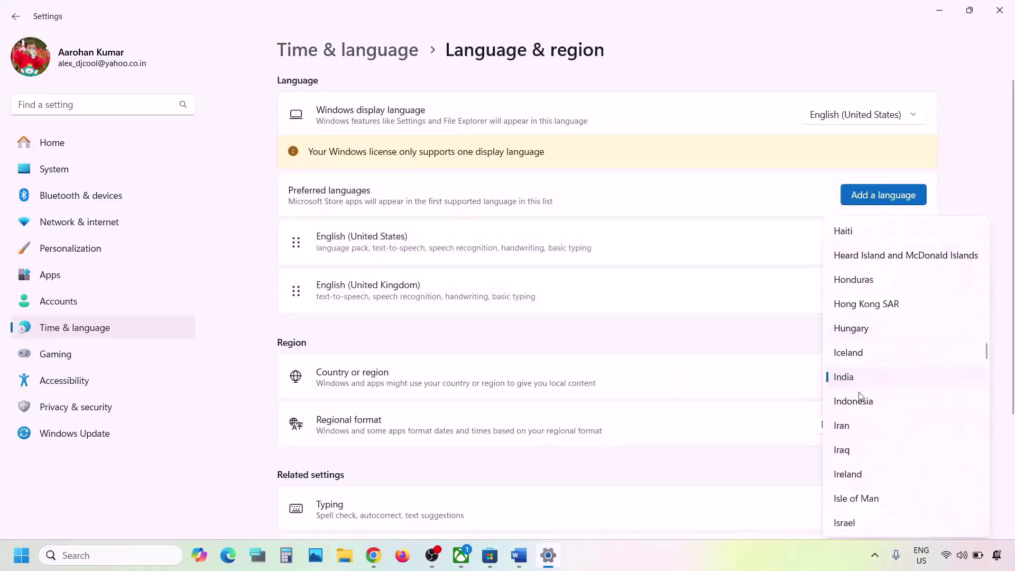
click(1005, 265)
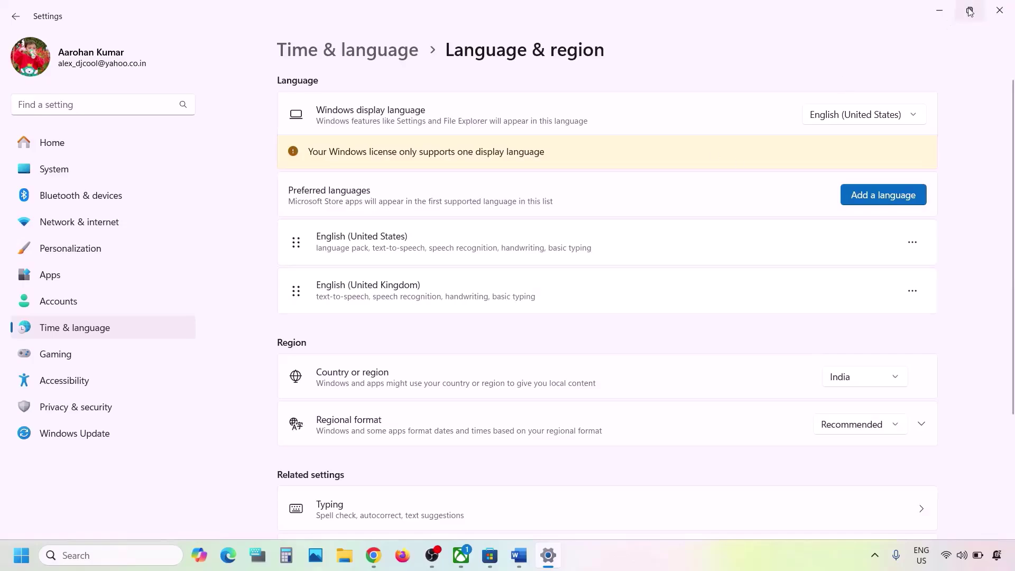
click(996, 12)
- Highlight and then clear the Step 3 instruction in the notes
scroll(468, 358, down, 3)
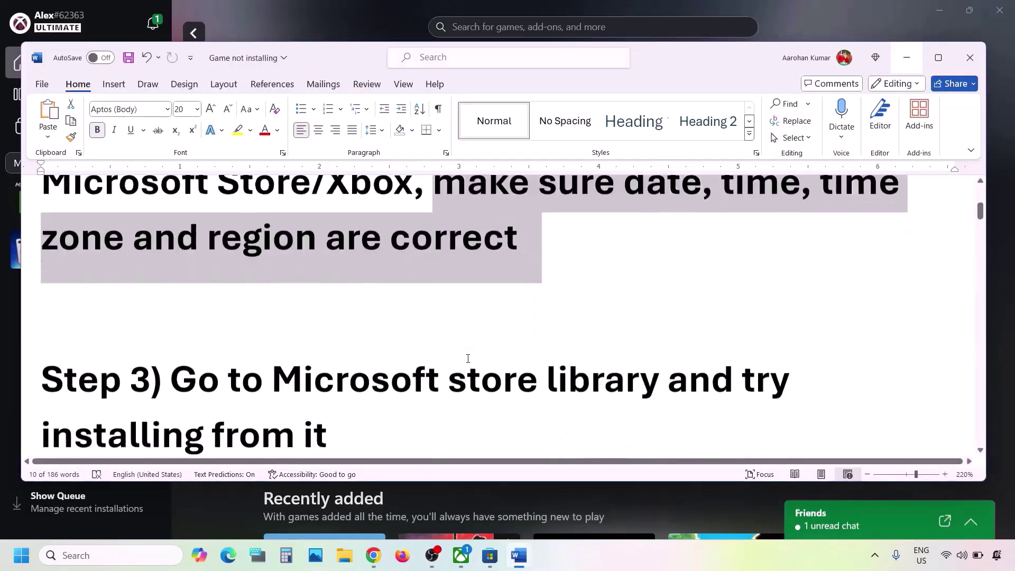
drag(181, 267, 326, 320)
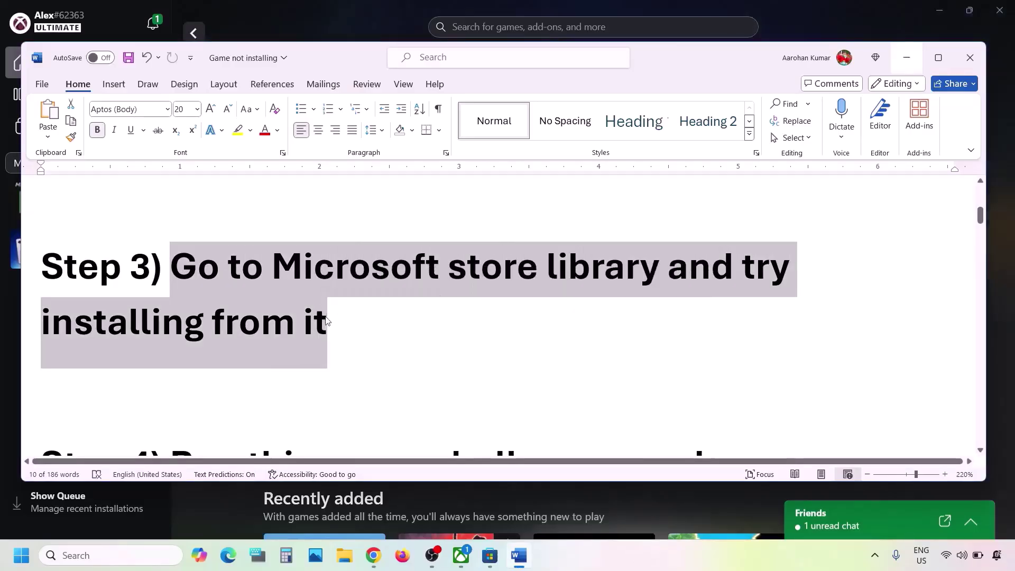
click(326, 321)
click(320, 31)
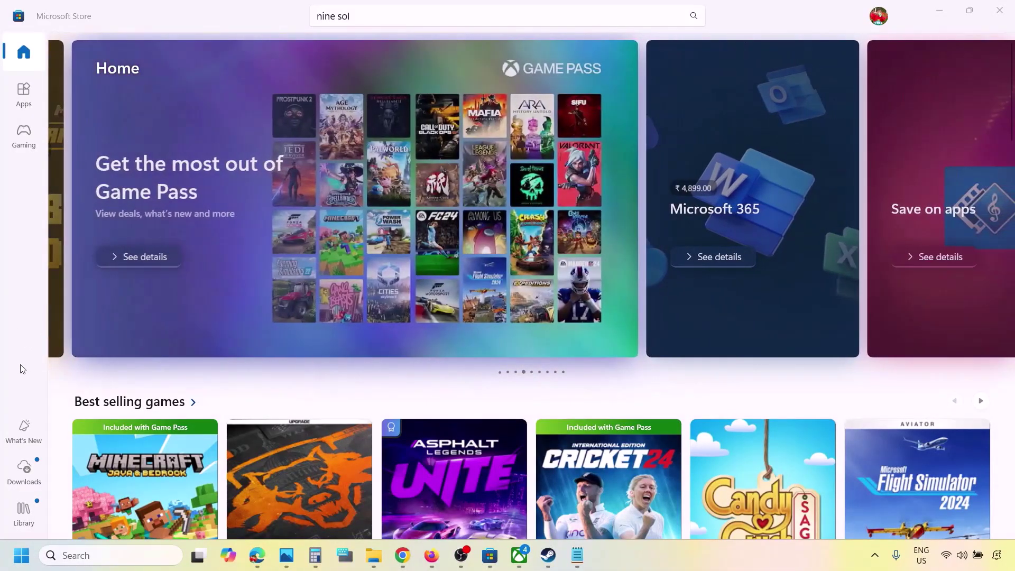
- View the Store's Updates & downloads list, with Nine Sols queued behind Aliens: Dark Descent
click(28, 468)
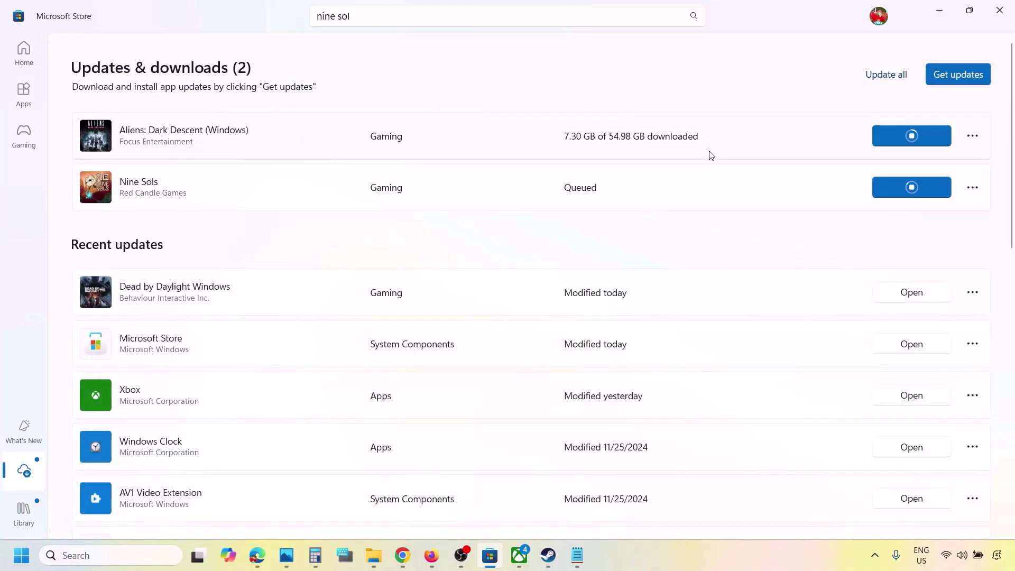
scroll(674, 323, down, 5)
scroll(676, 323, up, 5)
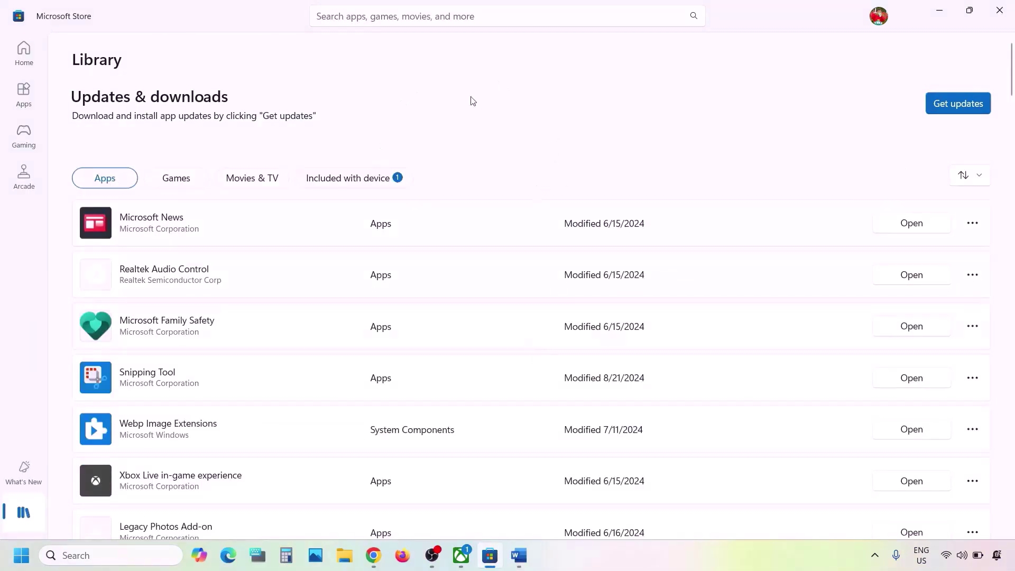
click(468, 561)
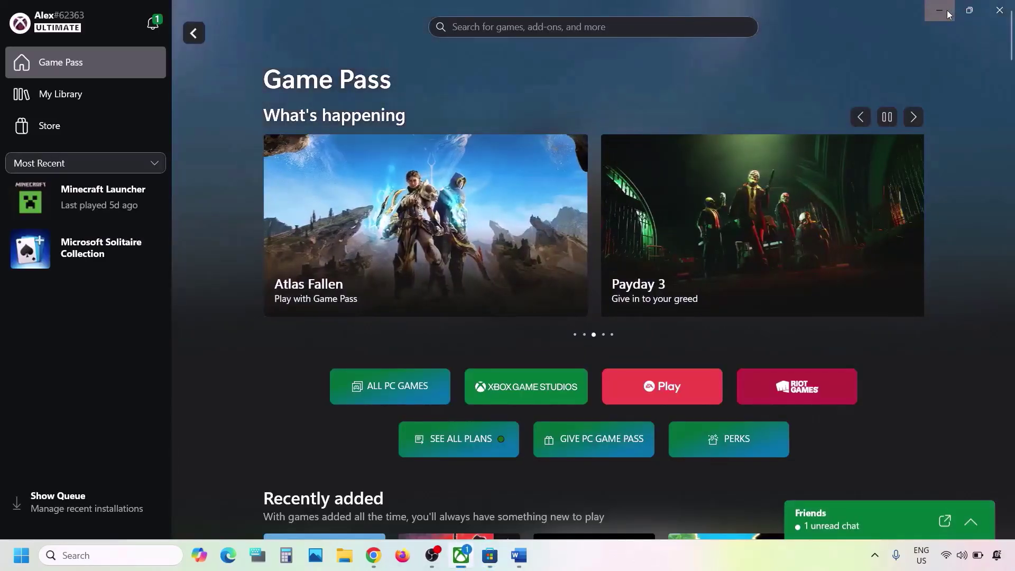
click(940, 10)
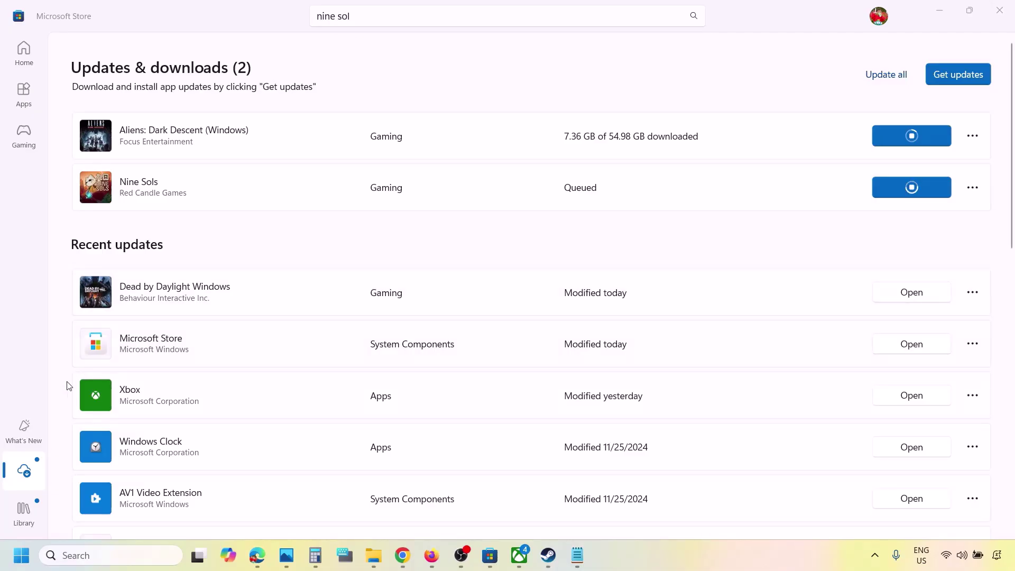
click(29, 477)
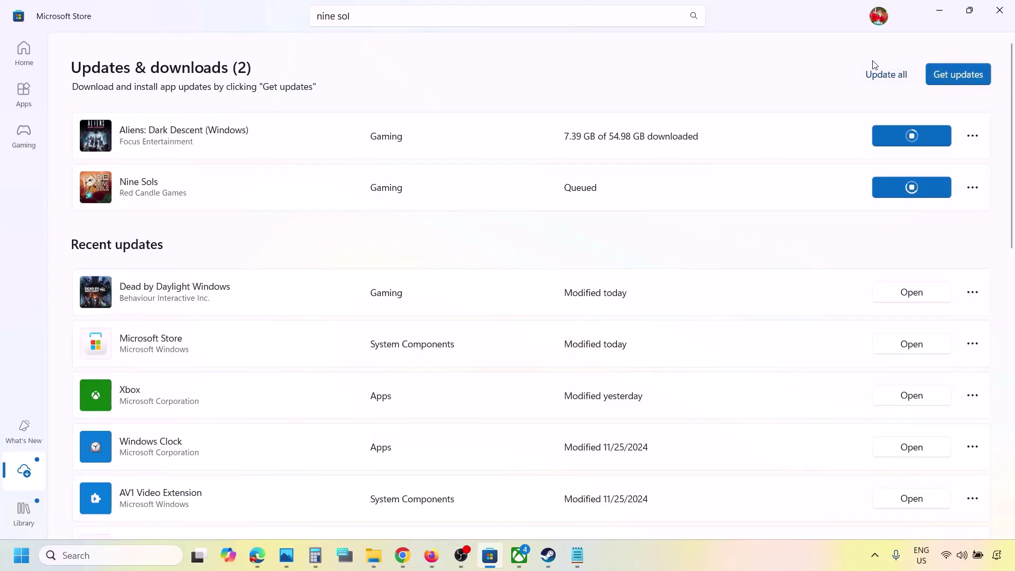
click(664, 565)
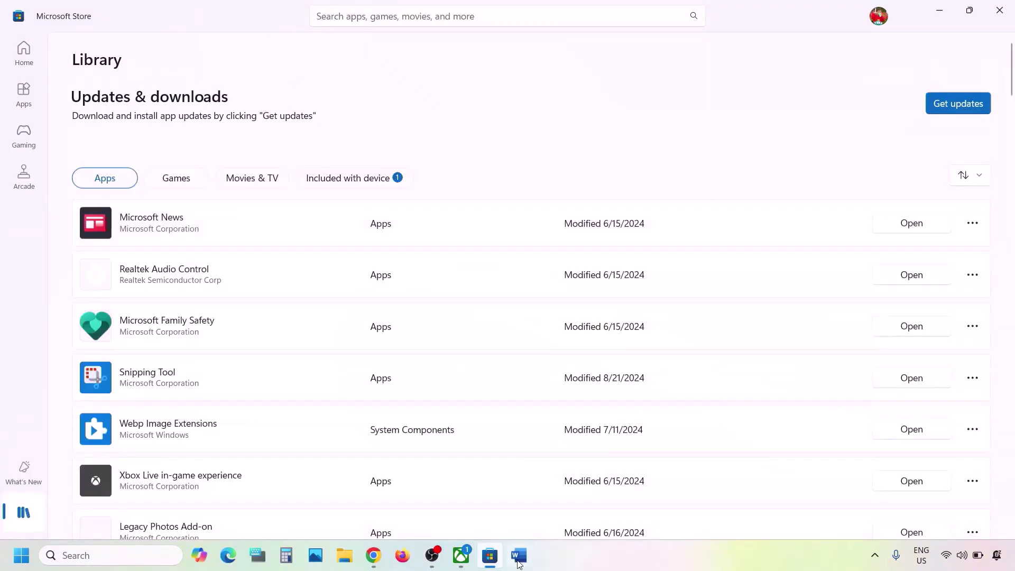
- Return to the guide document and scroll down toward Step 4
click(519, 556)
scroll(396, 373, down, 2)
scroll(397, 373, down, 2)
- Copy the Step 4 Get-AppxPackage re-register command from the notes
scroll(652, 288, down, 2)
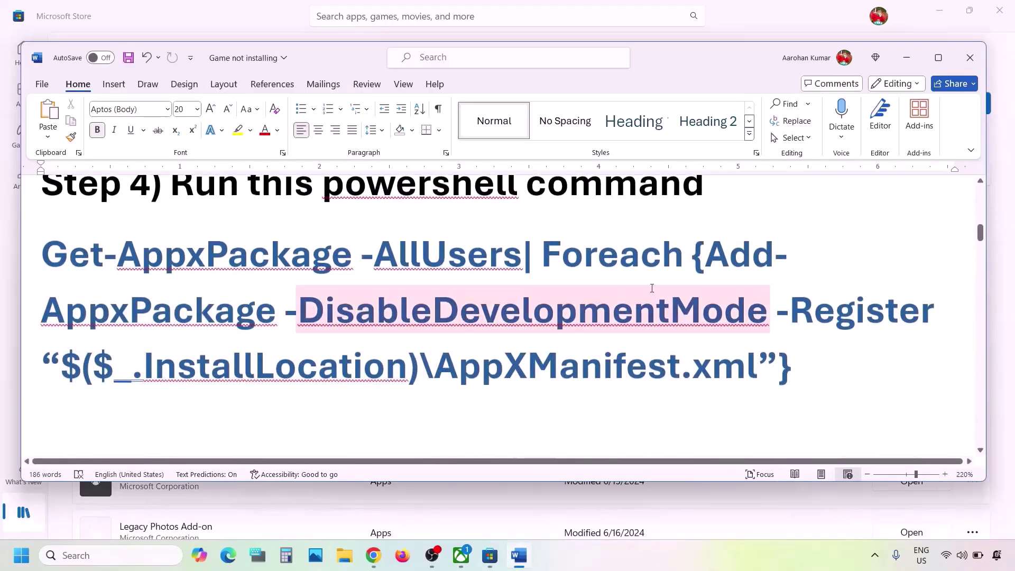
drag(832, 358, 42, 256)
right_click(52, 267)
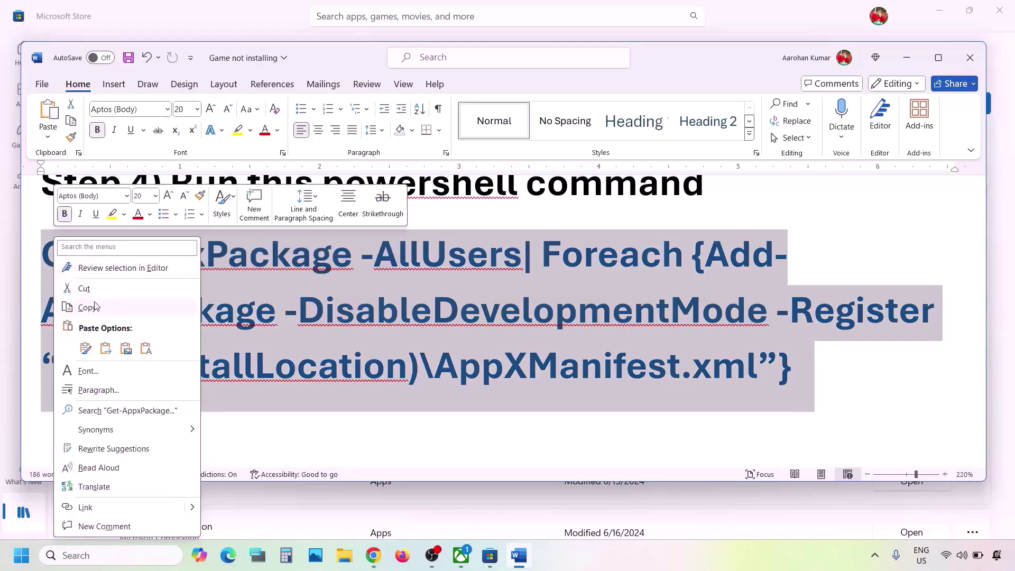
click(94, 306)
- Search for powershell and run Windows PowerShell as administrator
click(102, 560)
text(powershell)
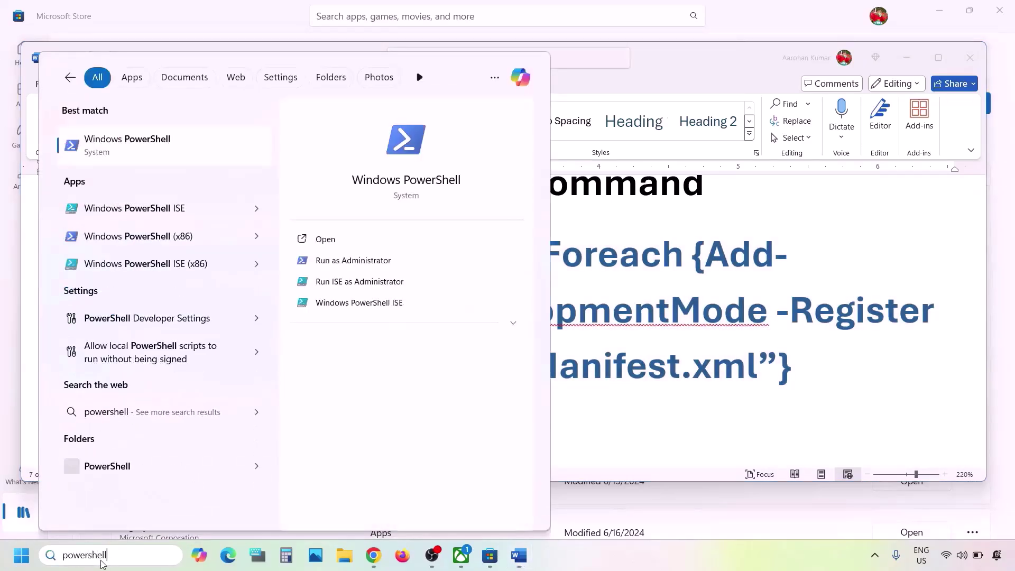
right_click(126, 149)
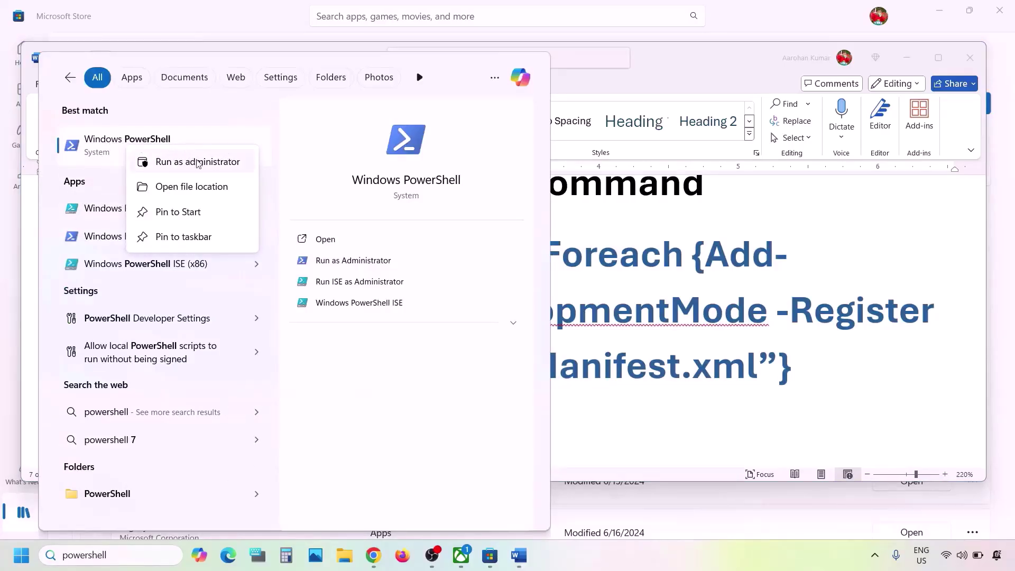
click(193, 162)
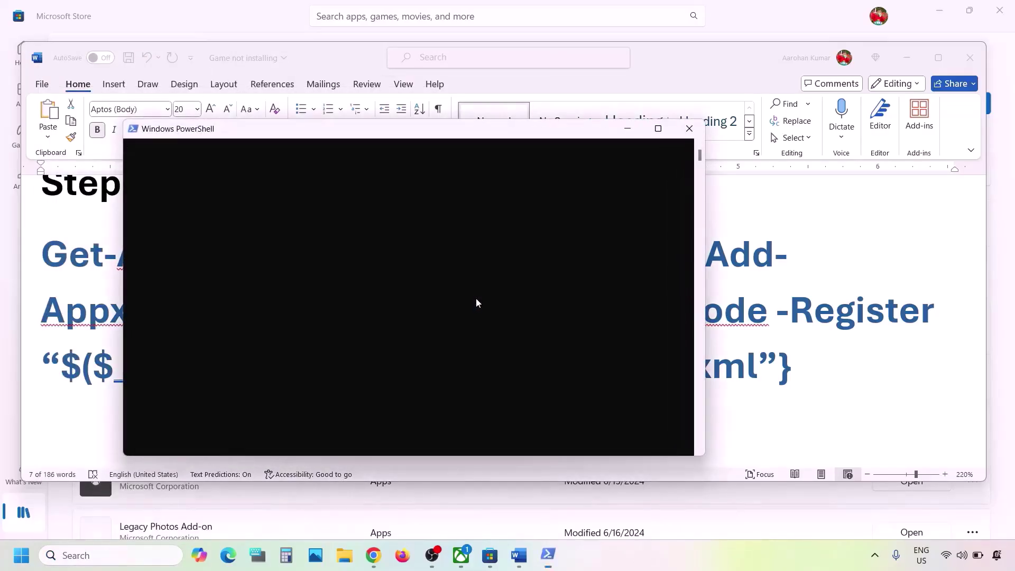
- Paste and run the re-register command in PowerShell, then return to the Word guide
key(ctrl+v)
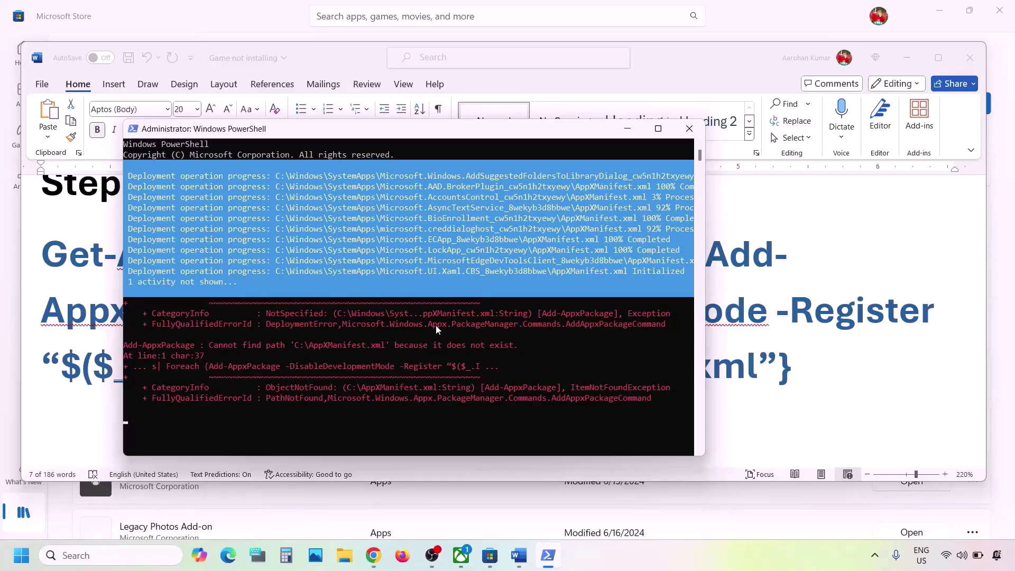
click(760, 296)
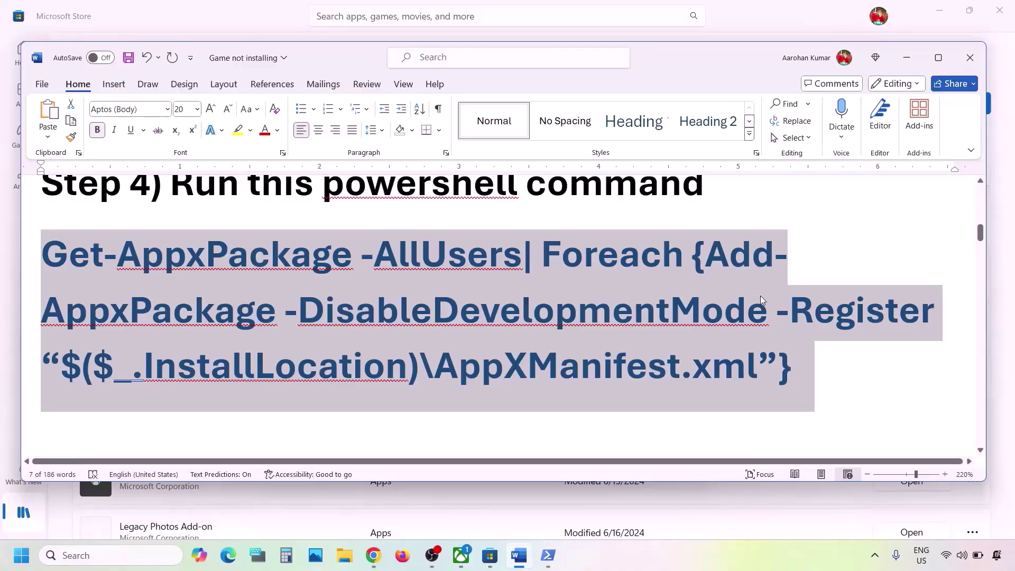
- Mark the Step 5 cache-deletion heading in the notes
right_click(760, 296)
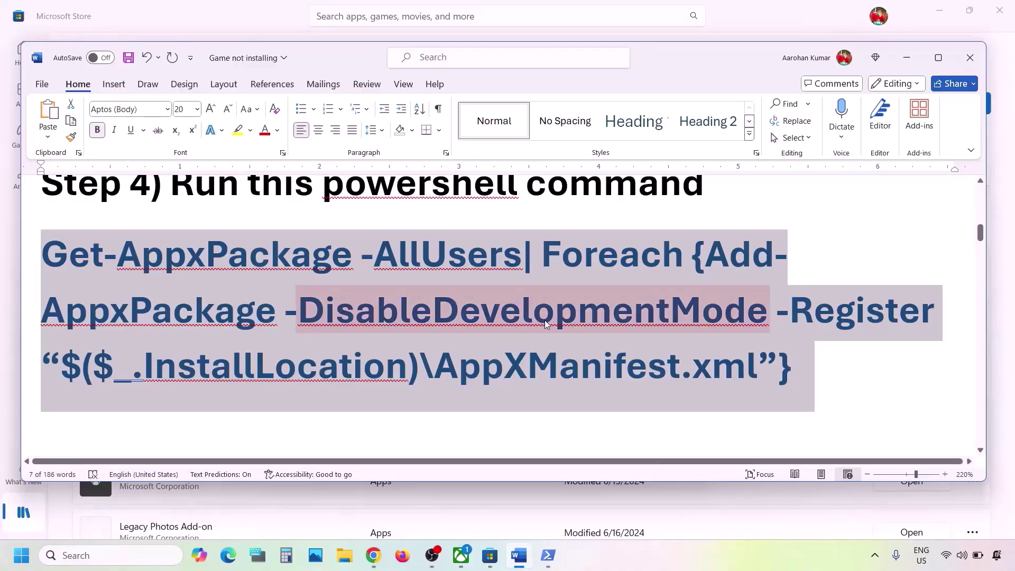
scroll(544, 320, down, 5)
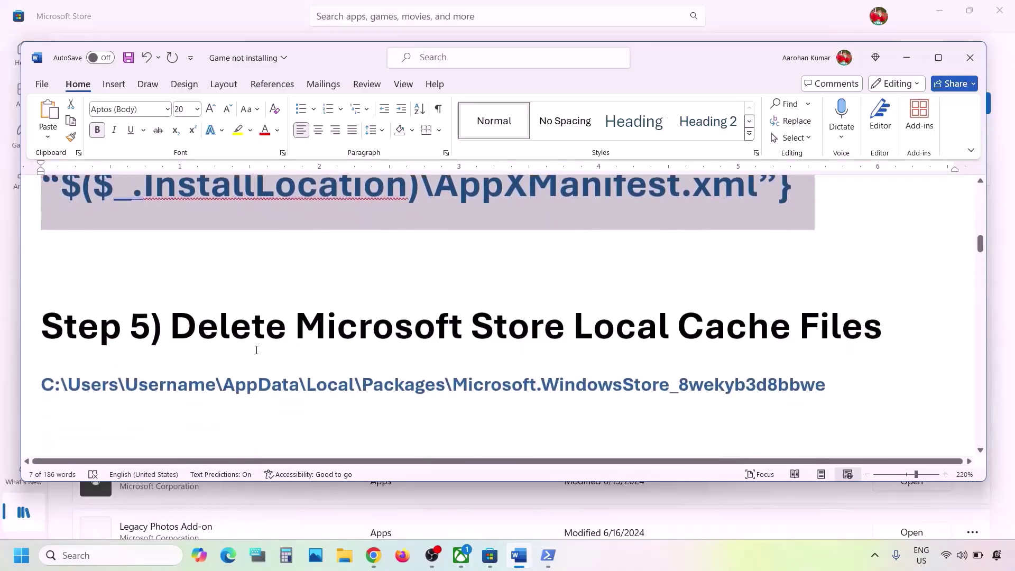
drag(180, 328, 889, 331)
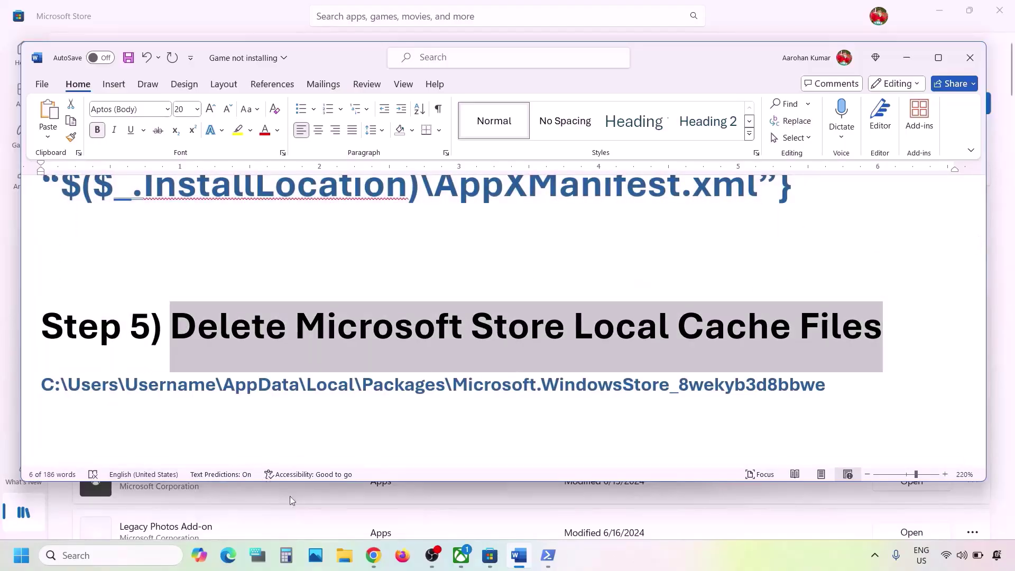
- In File Explorer, open drive C:, then Users and the user's personal folder
click(342, 554)
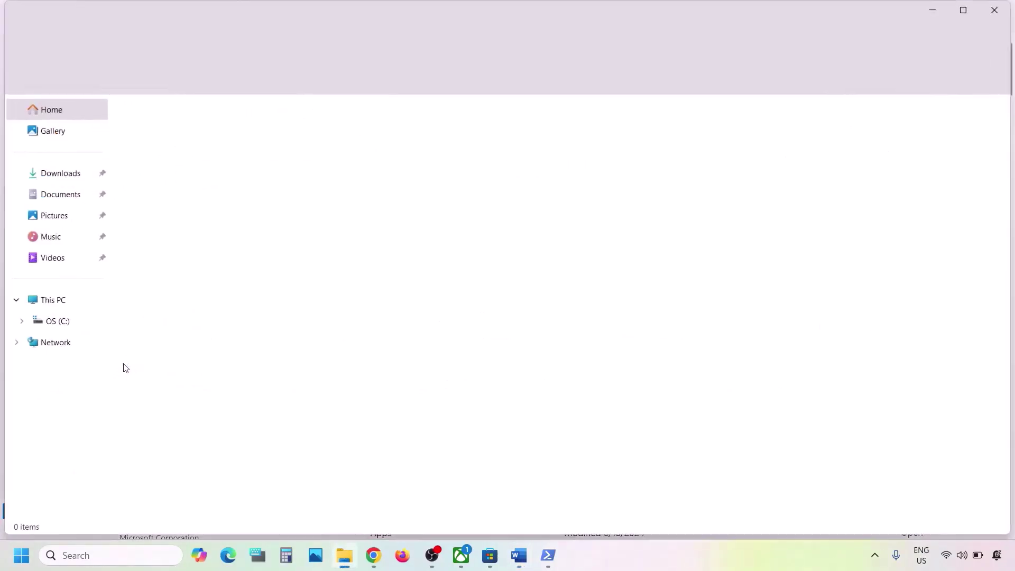
click(38, 319)
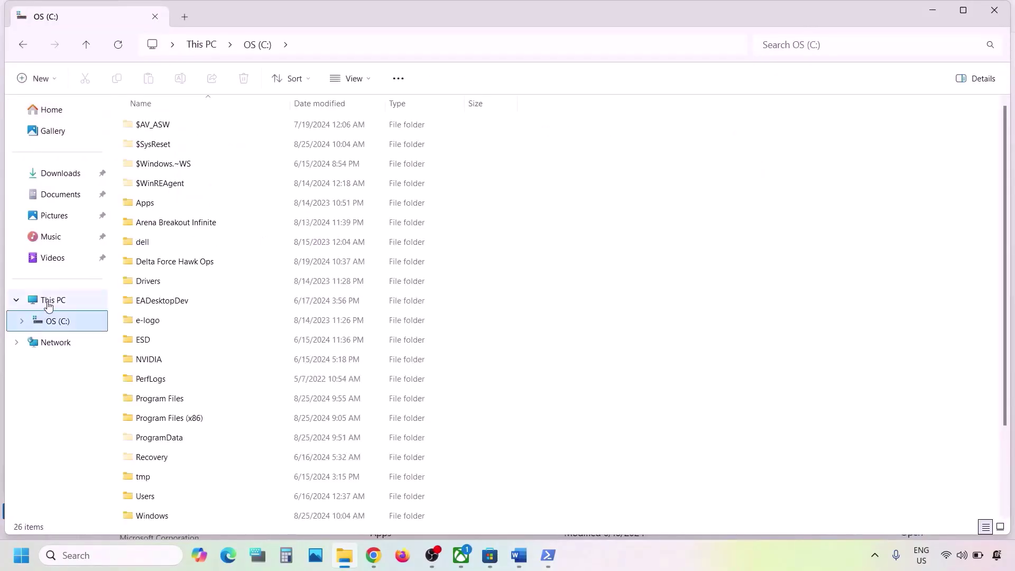
click(46, 301)
double_click(230, 146)
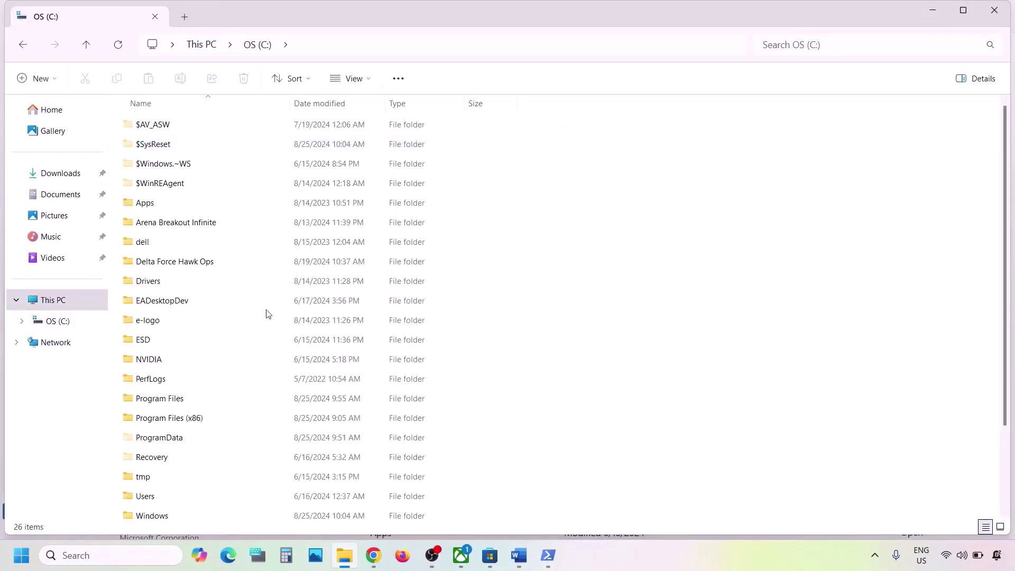
scroll(267, 313, down, 2)
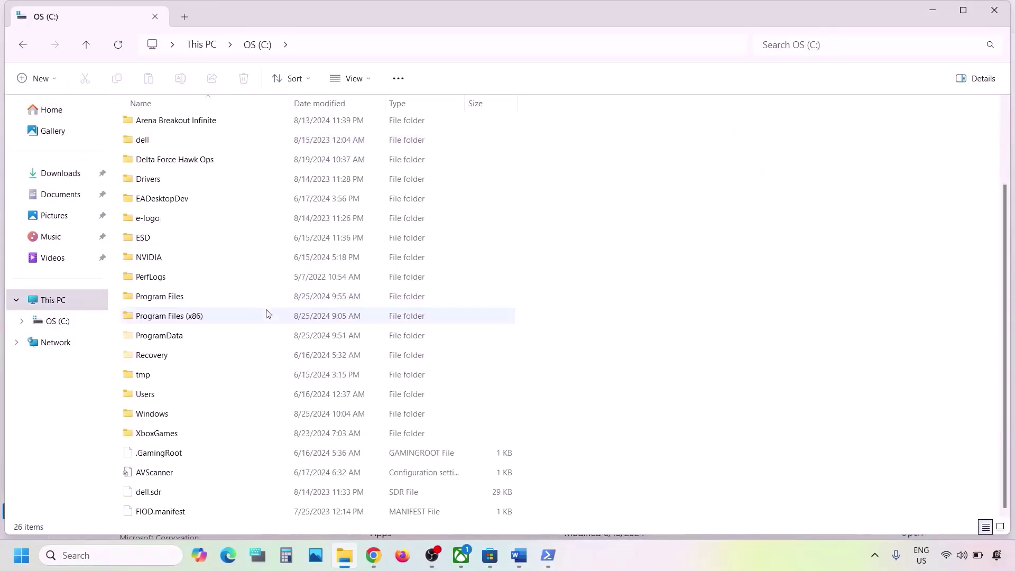
click(147, 396)
double_click(177, 398)
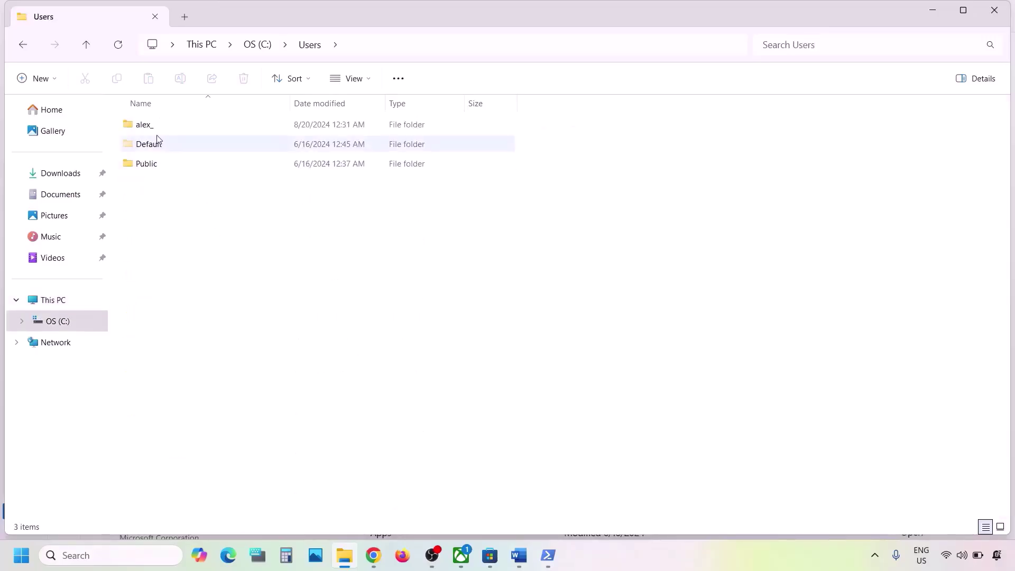
click(180, 127)
double_click(180, 125)
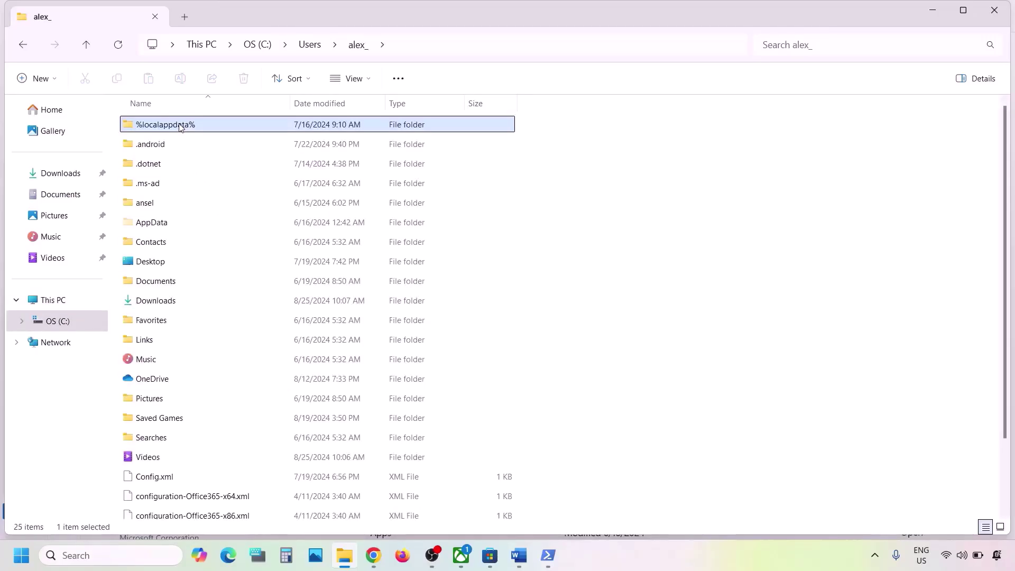
- Open AppData, then Local, then the Packages folder
click(148, 224)
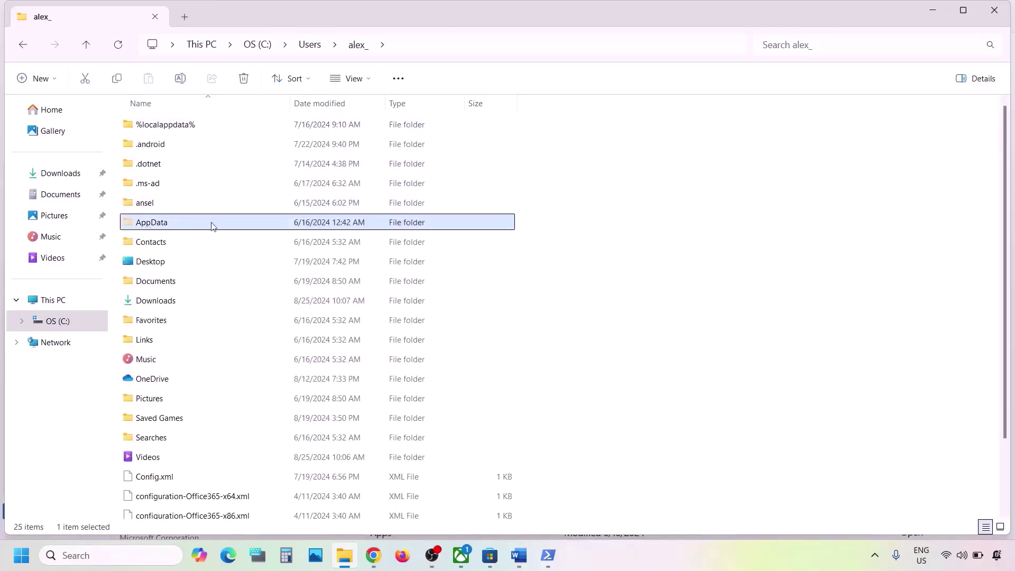
click(373, 80)
mouse_move(352, 329)
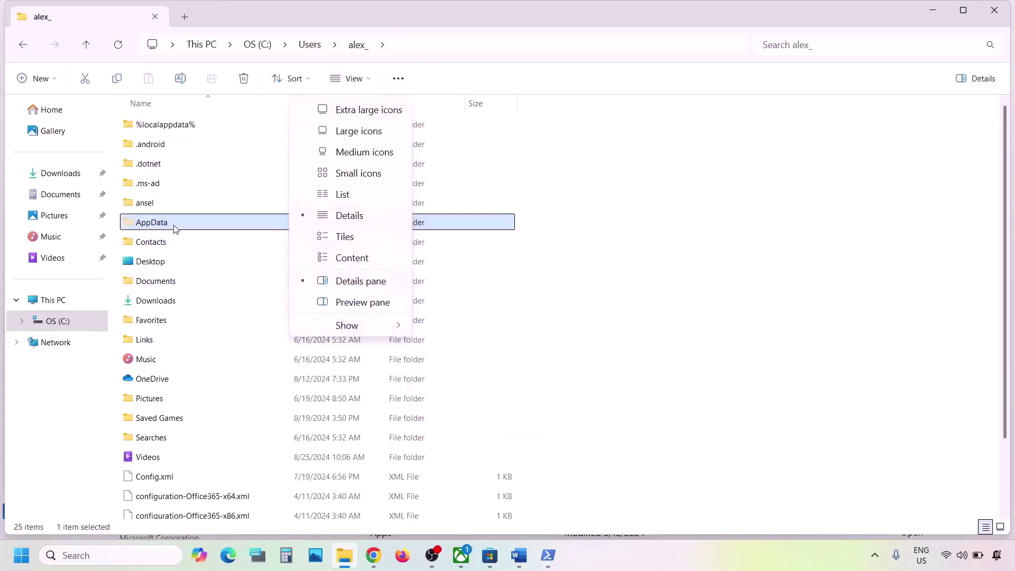
click(157, 225)
double_click(155, 227)
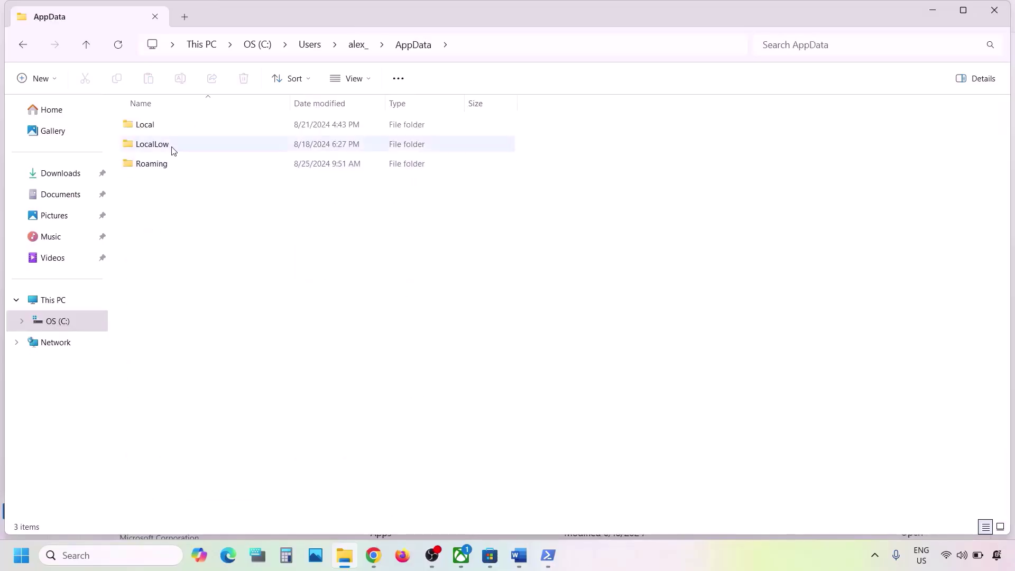
double_click(145, 130)
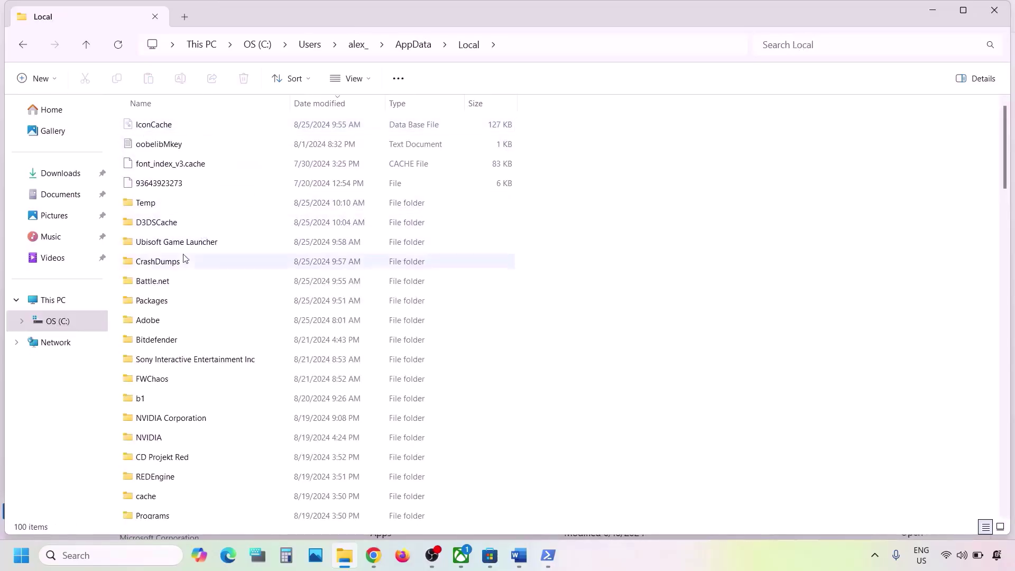
click(161, 306)
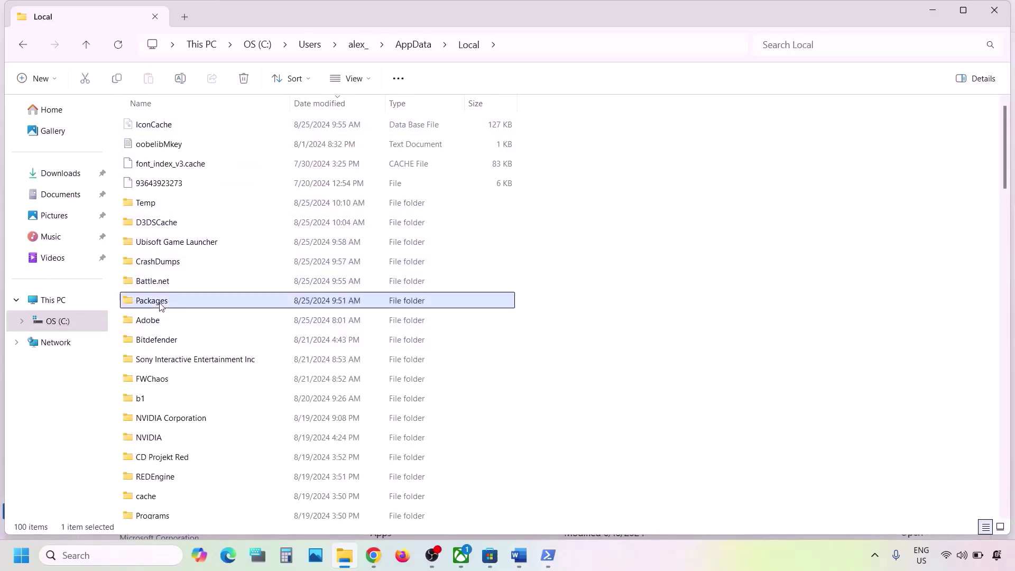
double_click(161, 306)
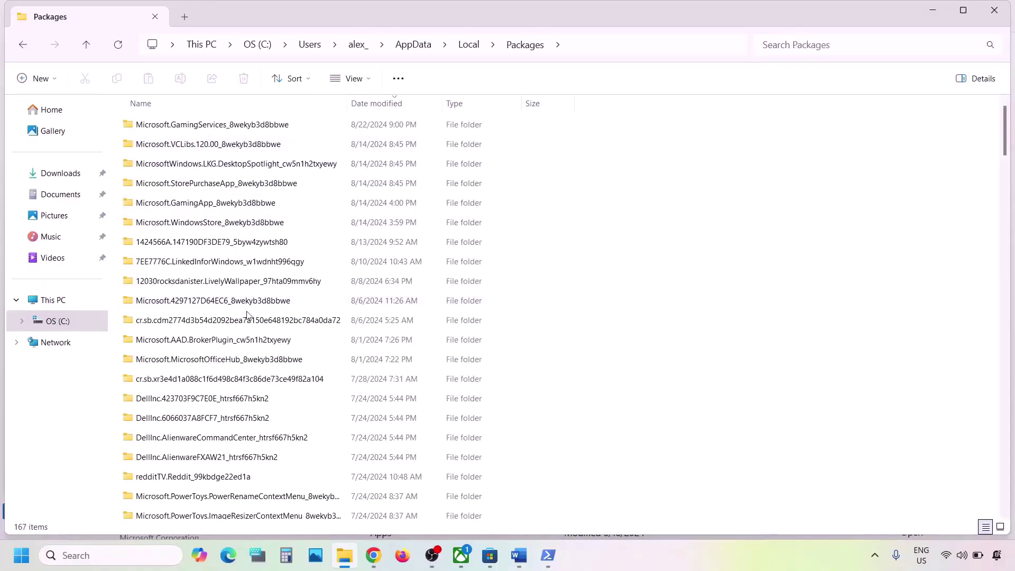
- Look up the Microsoft.WindowsStore_8wekyb3d8bbwe folder name in the Word troubleshooting notes
scroll(247, 315, down, 1)
scroll(247, 315, down, 6)
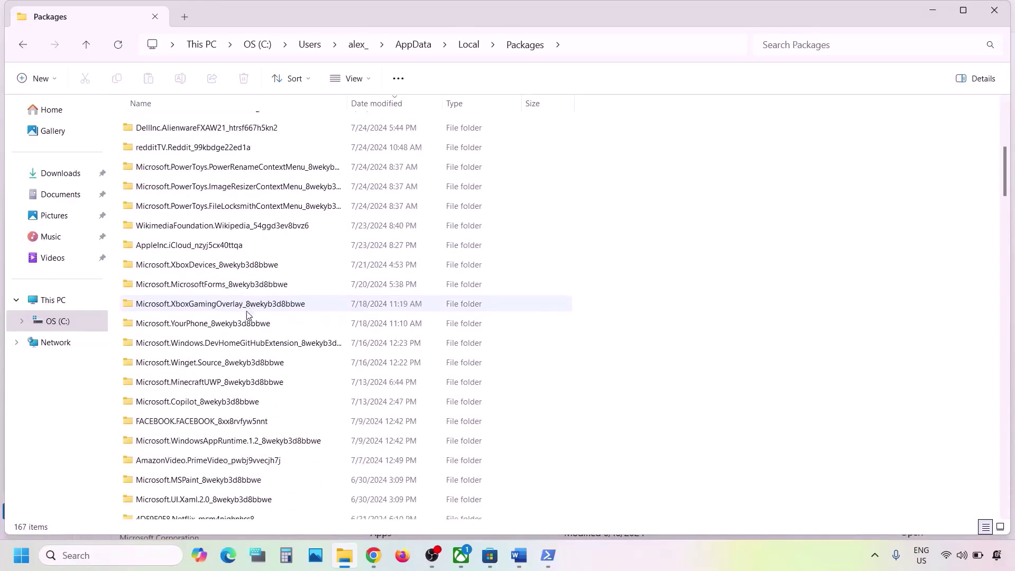
scroll(247, 314, down, 3)
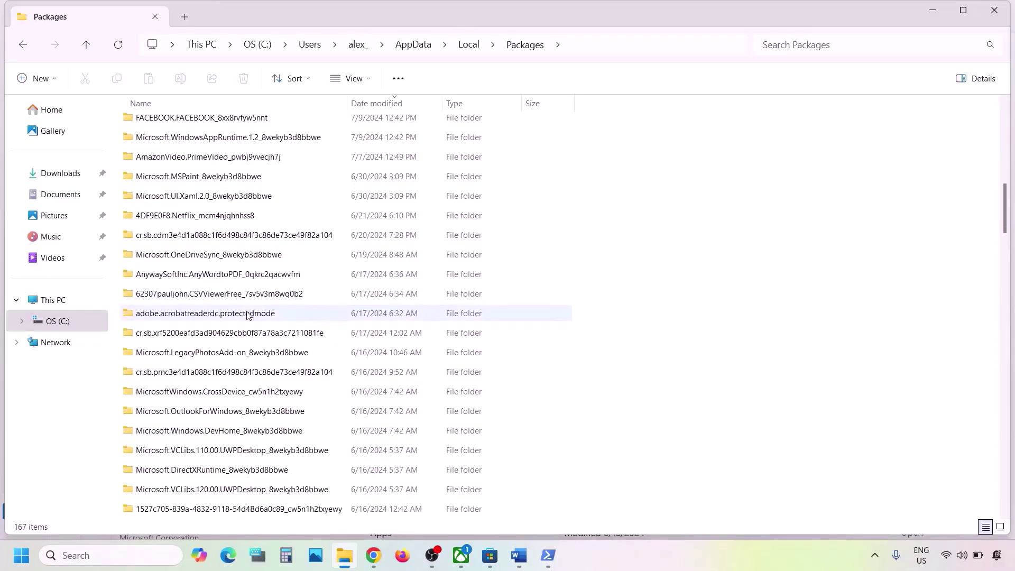
click(520, 554)
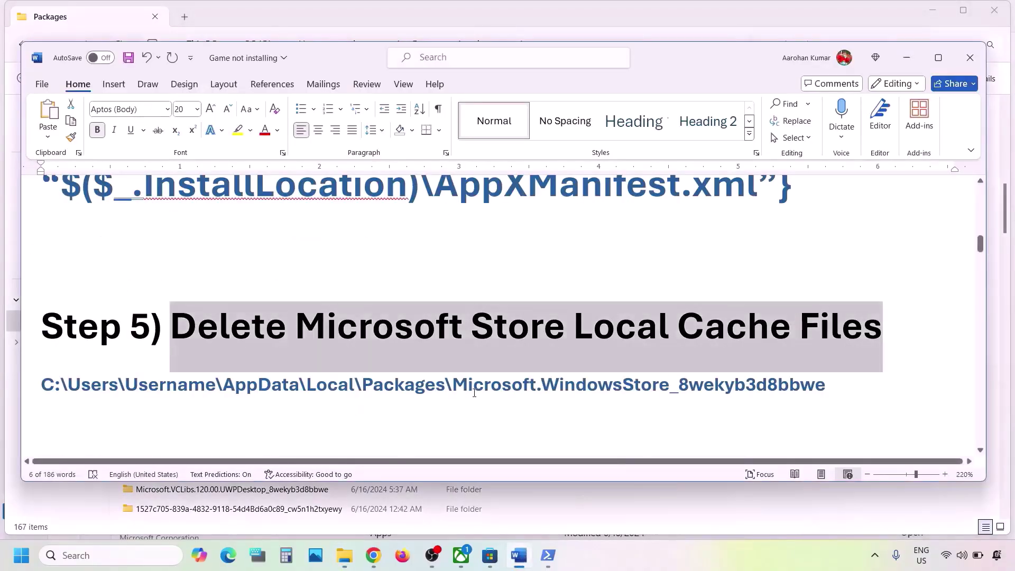
drag(464, 386, 825, 386)
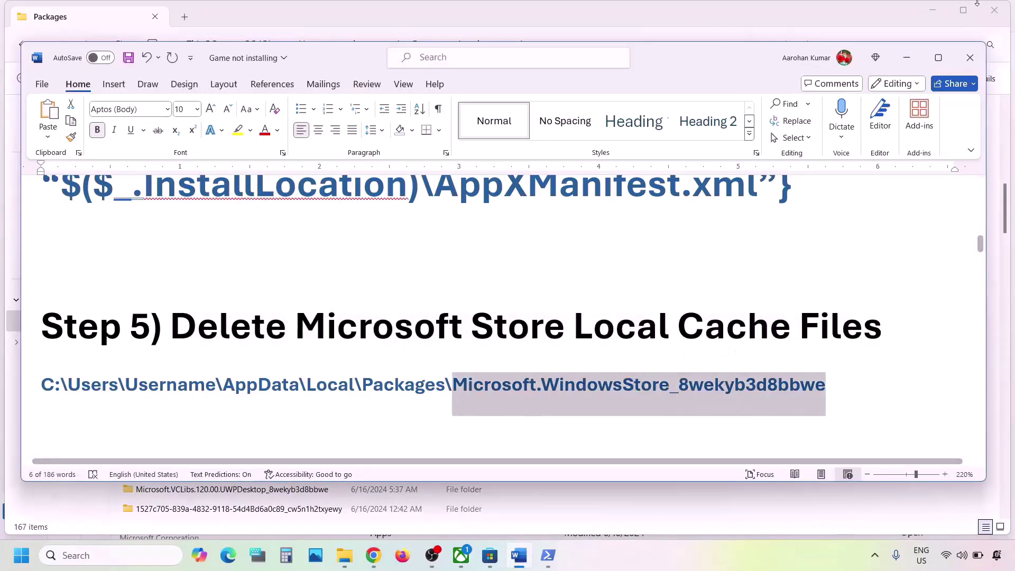
- Find and select the Microsoft.WindowsStore_8wekyb3d8bbwe folder in the Packages list
click(907, 57)
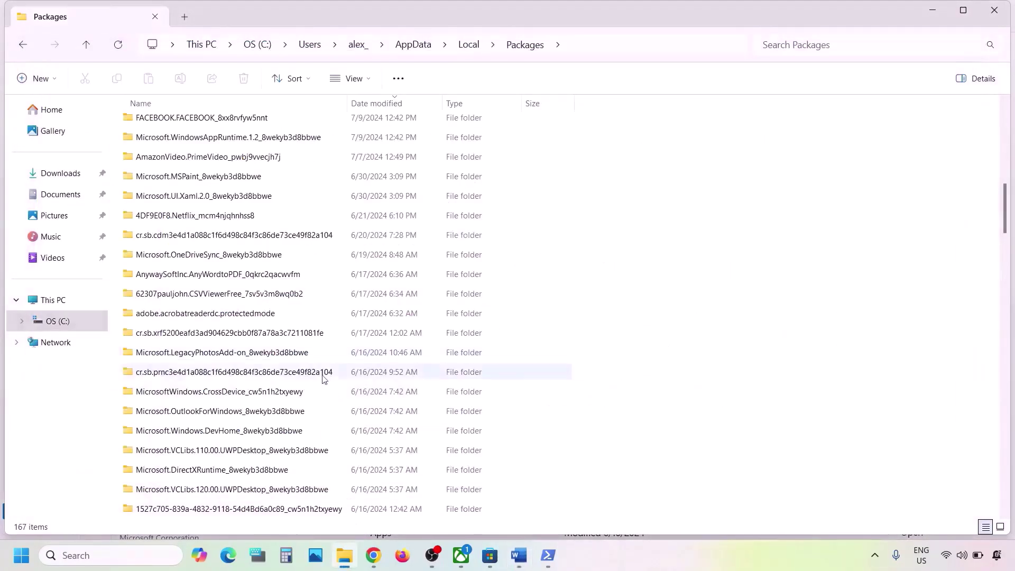
scroll(216, 422, down, 8)
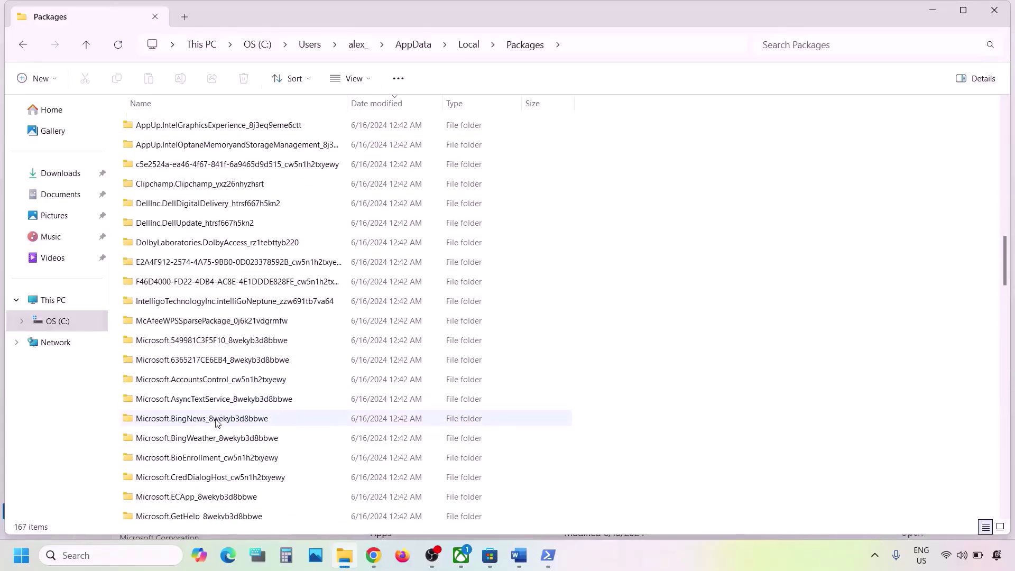
scroll(216, 422, down, 5)
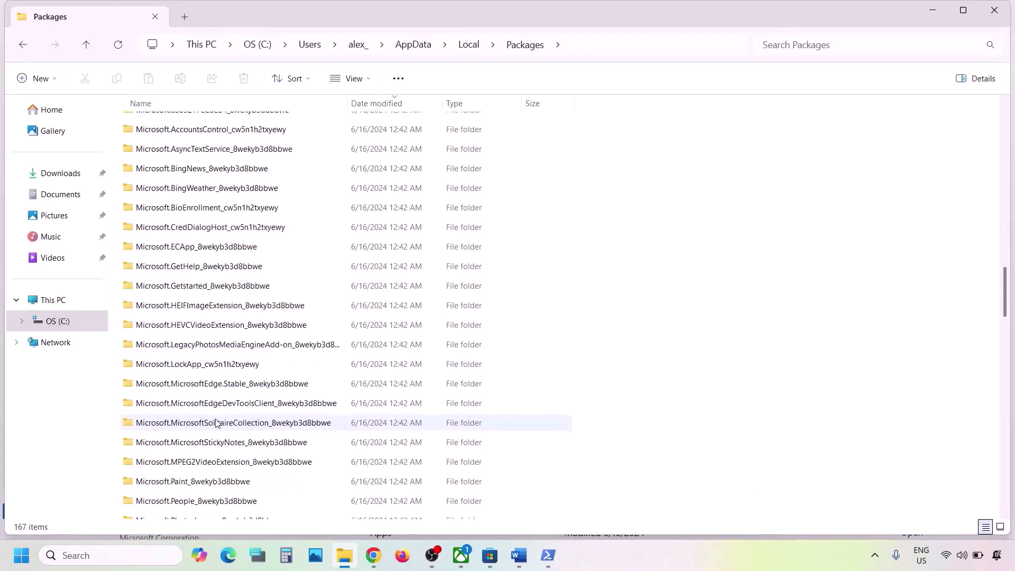
scroll(215, 422, down, 5)
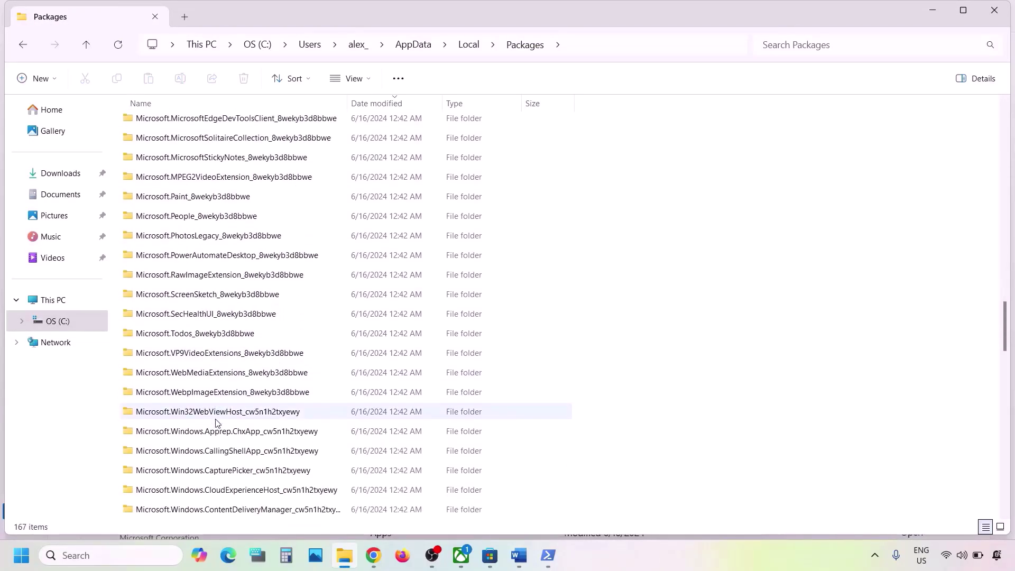
scroll(216, 423, down, 6)
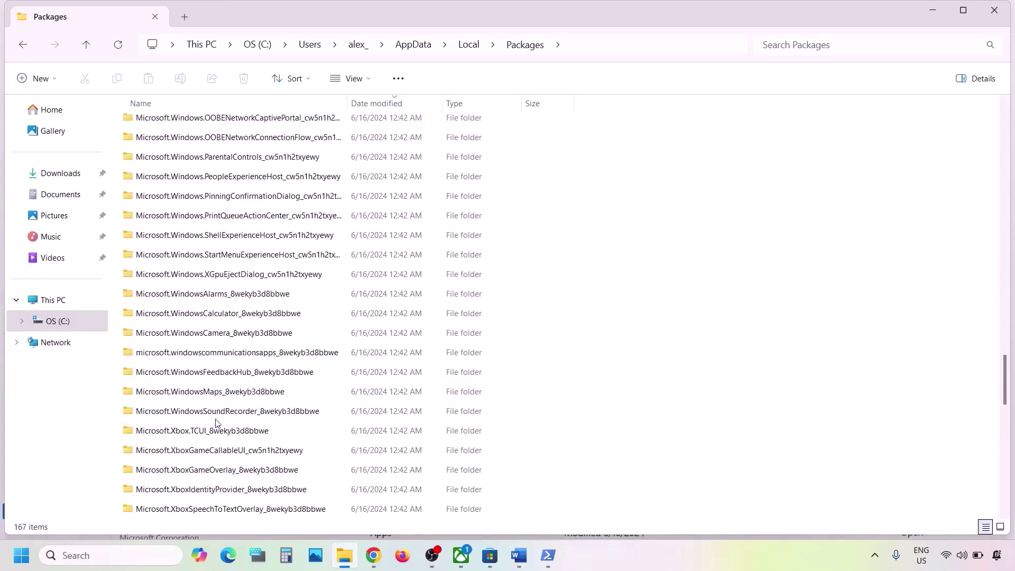
scroll(216, 421, down, 2)
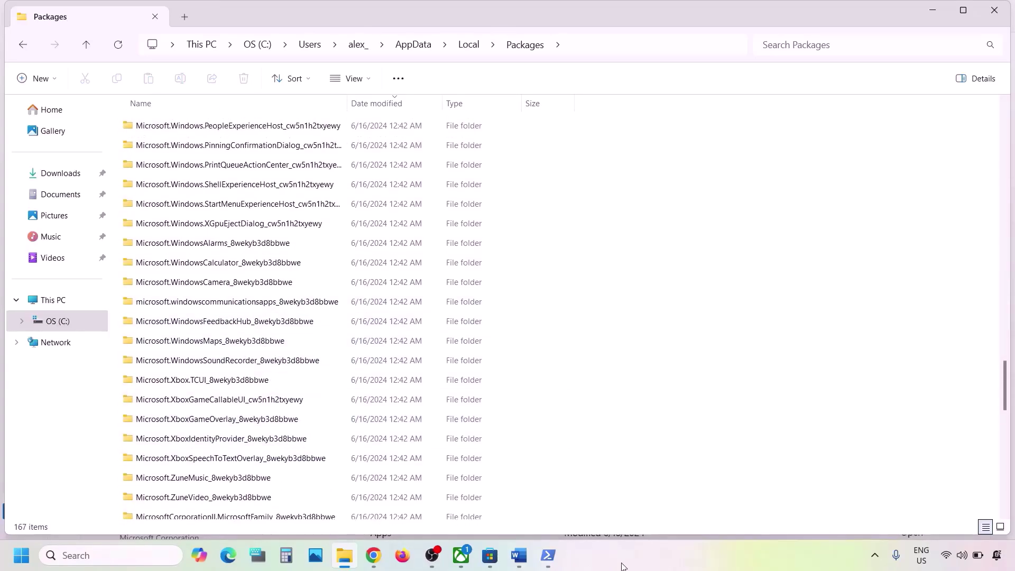
click(201, 222)
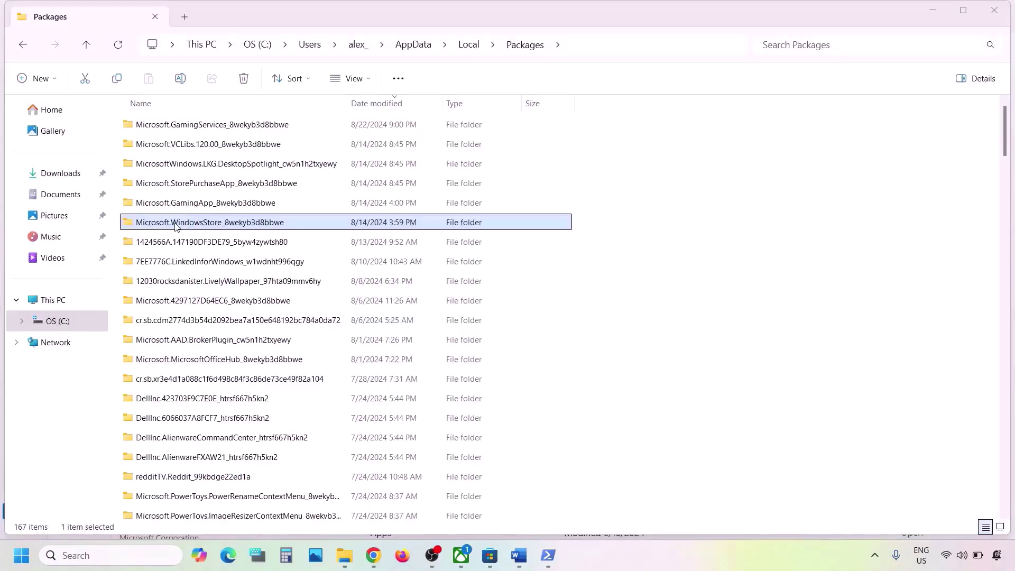
- Open the Microsoft.WindowsStore_8wekyb3d8bbwe folder, delete its LocalCache folder, and view the Word notes
mouse_move(222, 229)
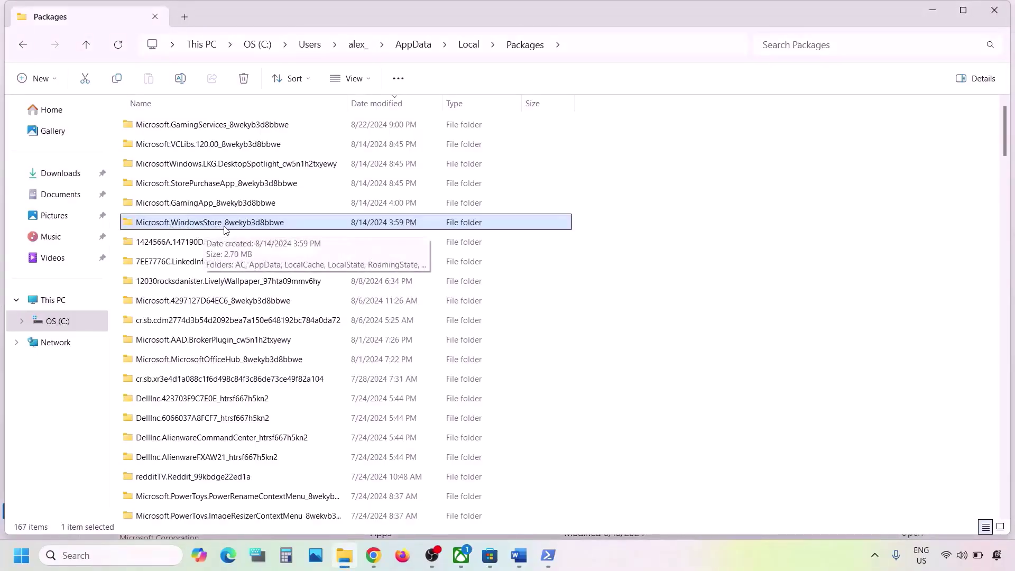
double_click(270, 222)
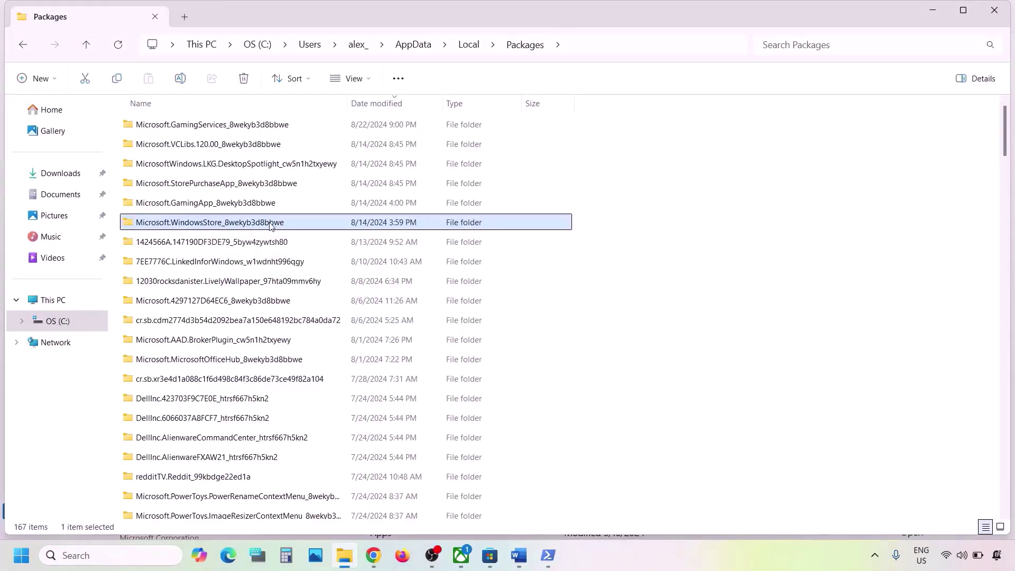
click(210, 167)
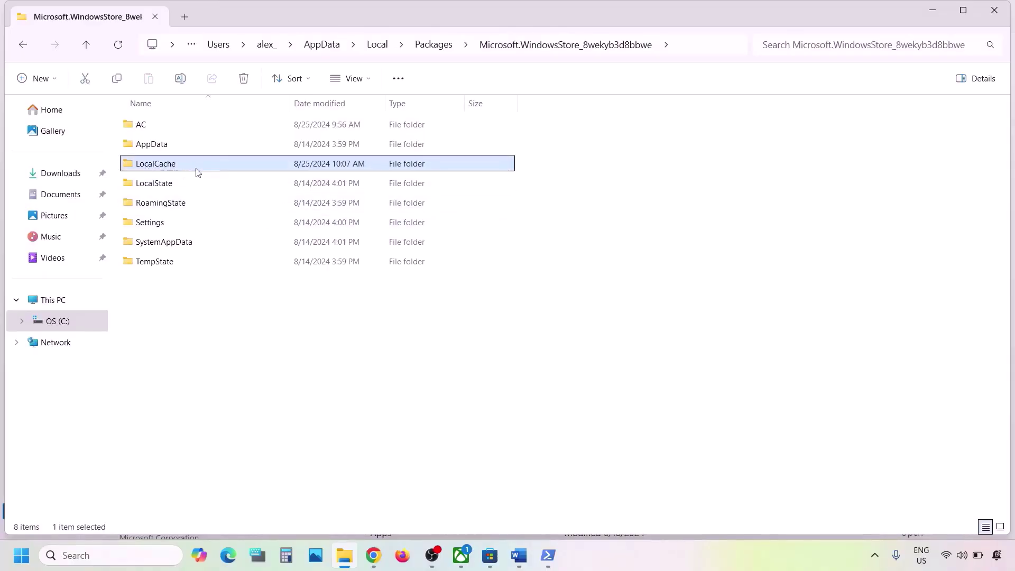
mouse_move(185, 170)
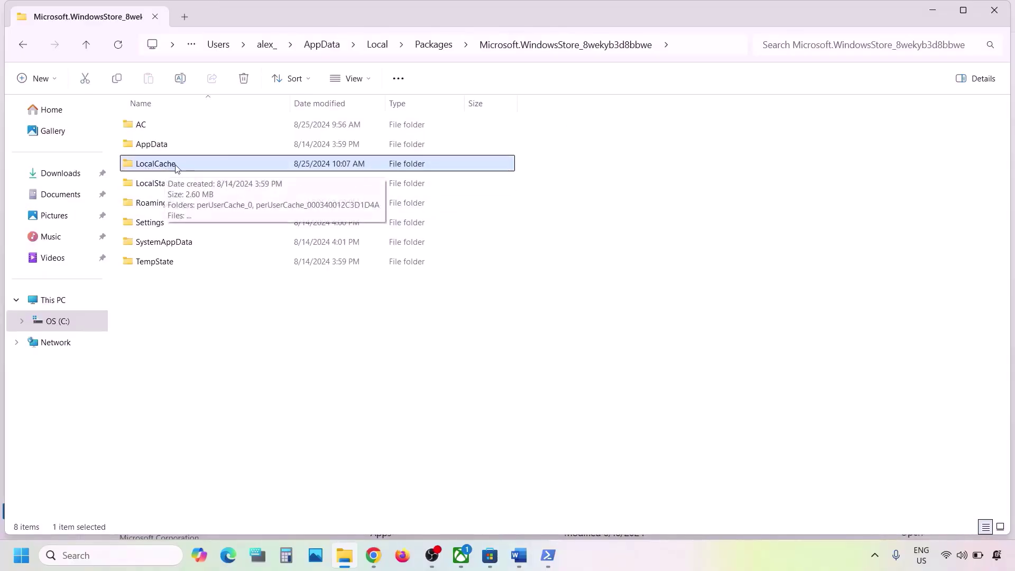
right_click(176, 167)
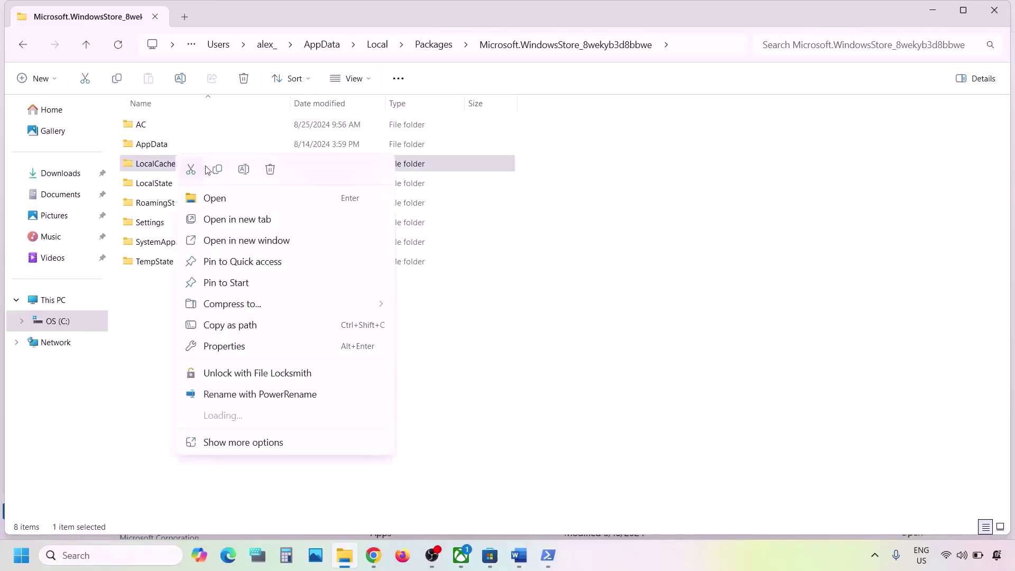
click(271, 169)
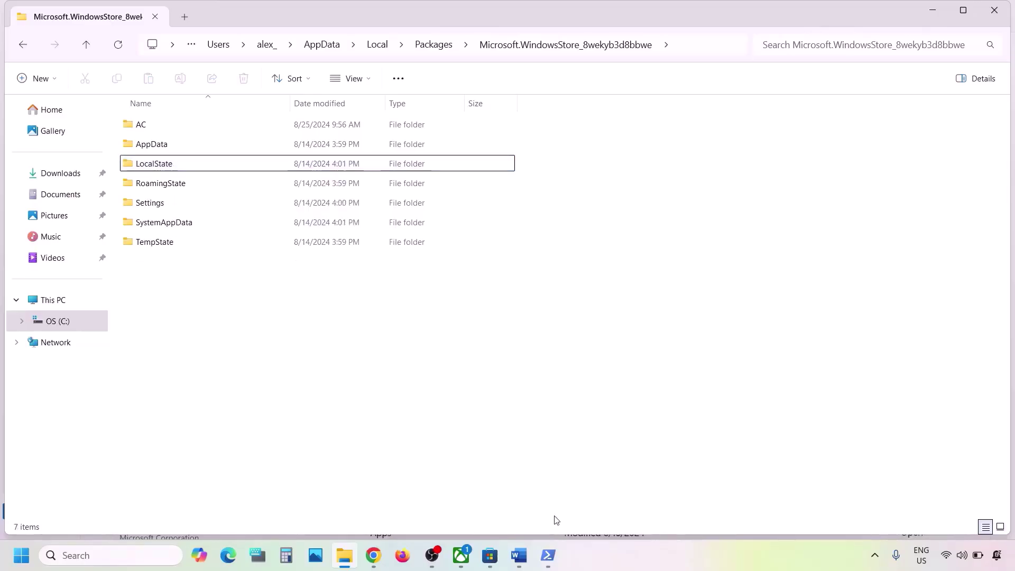
click(520, 556)
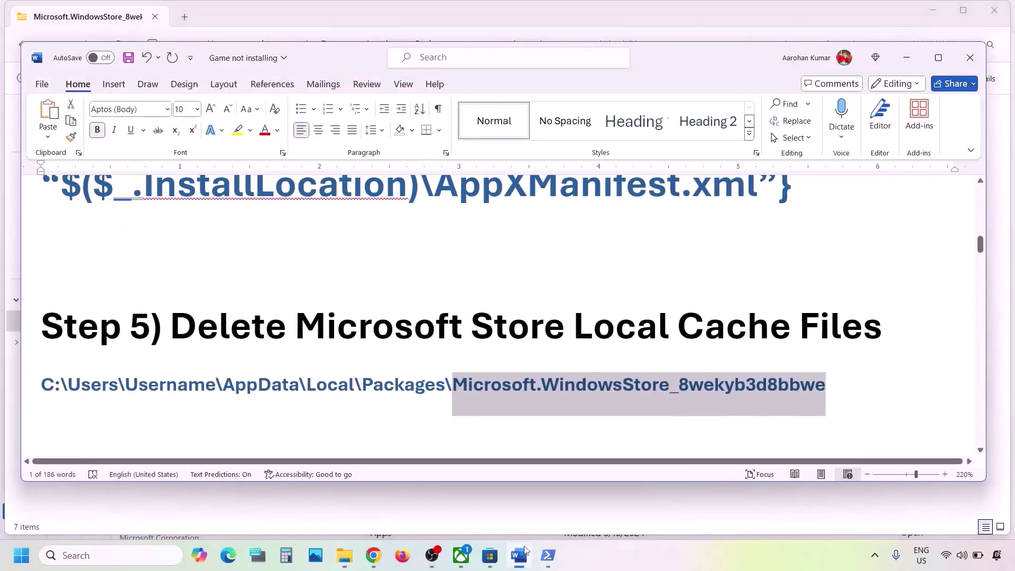
scroll(355, 366, down, 3)
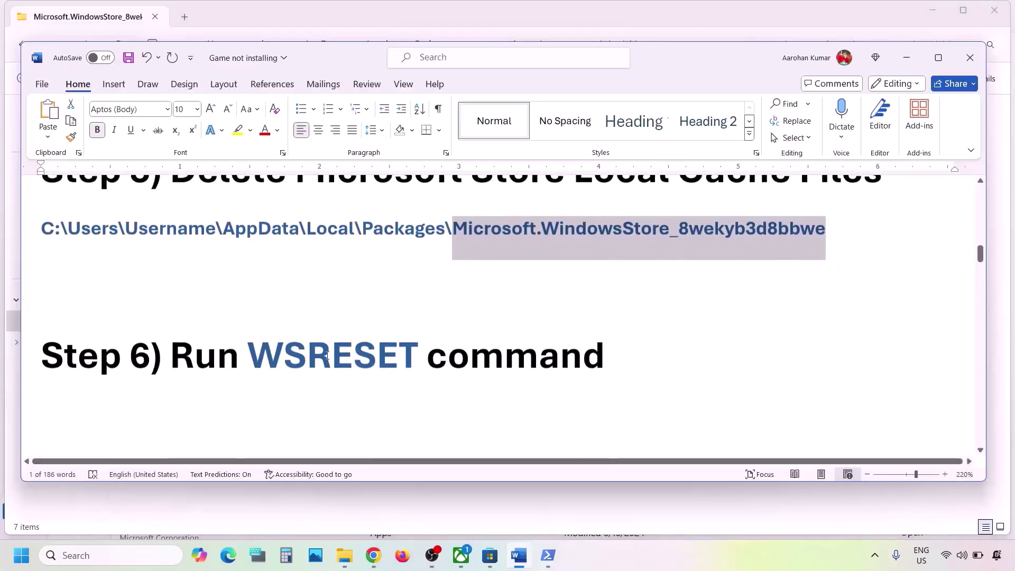
- Copy WSRESET from the notes and run it from Windows Search, then return to Word
double_click(304, 349)
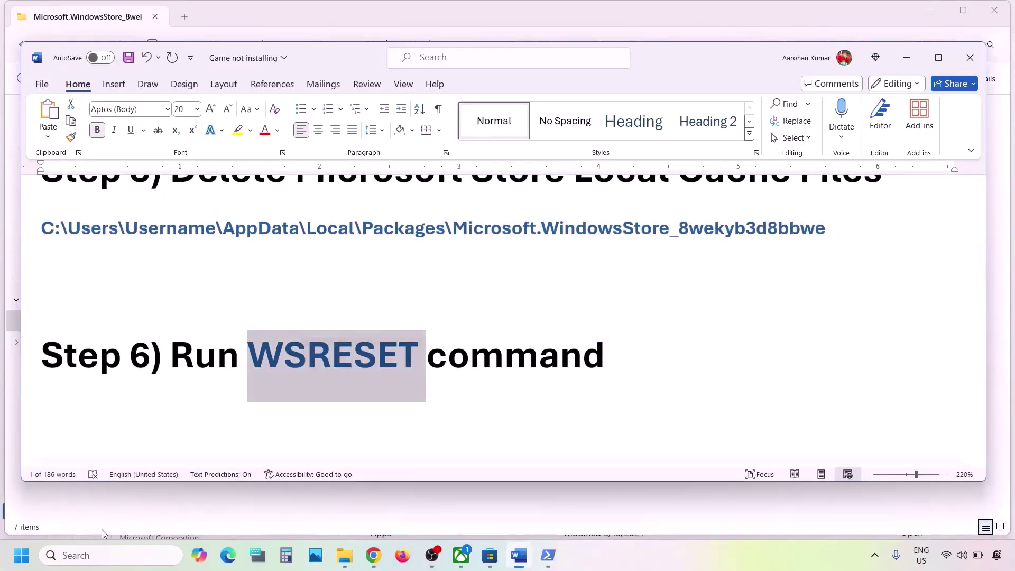
click(96, 556)
text(WSRESET)
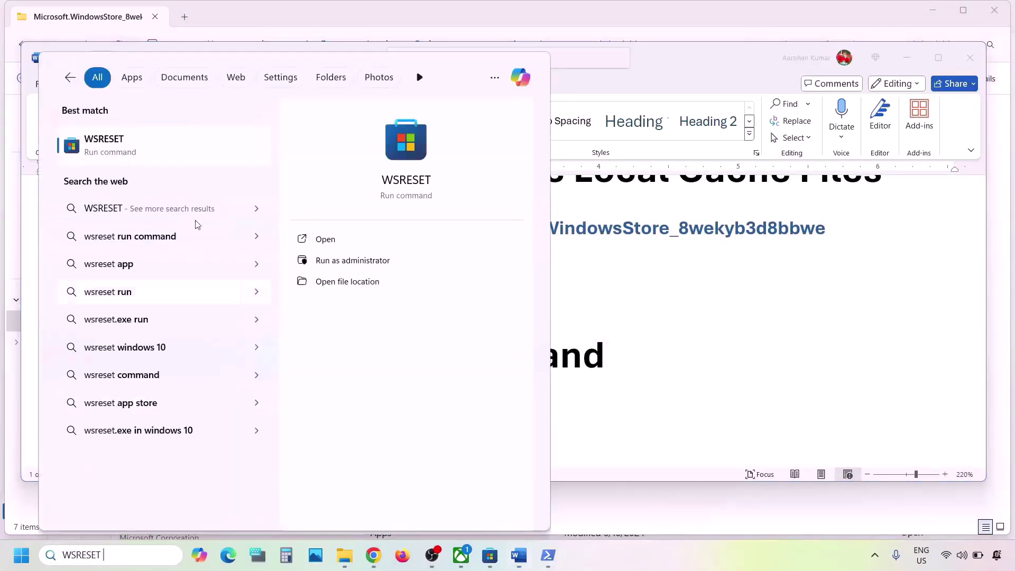
click(134, 147)
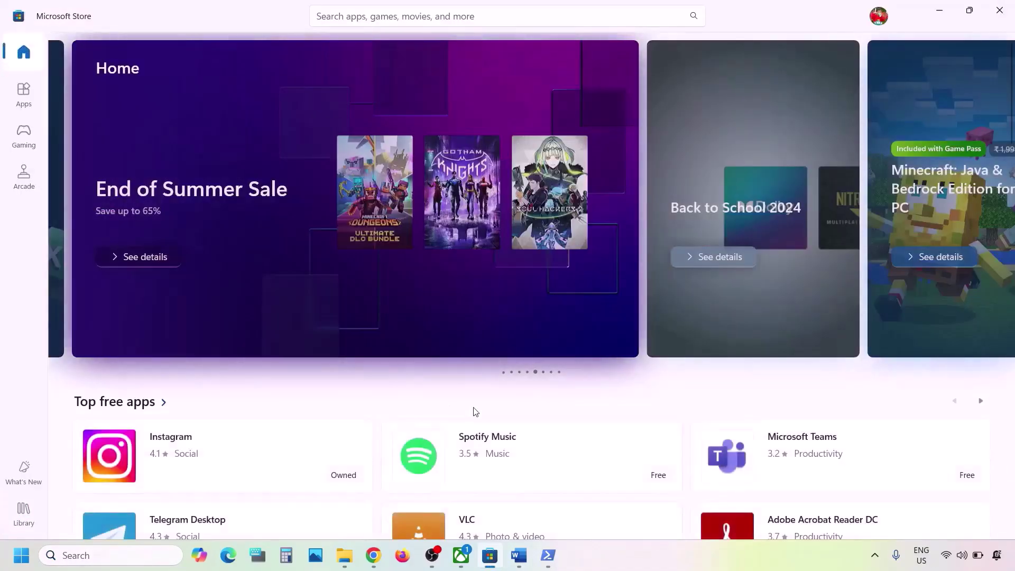
click(519, 555)
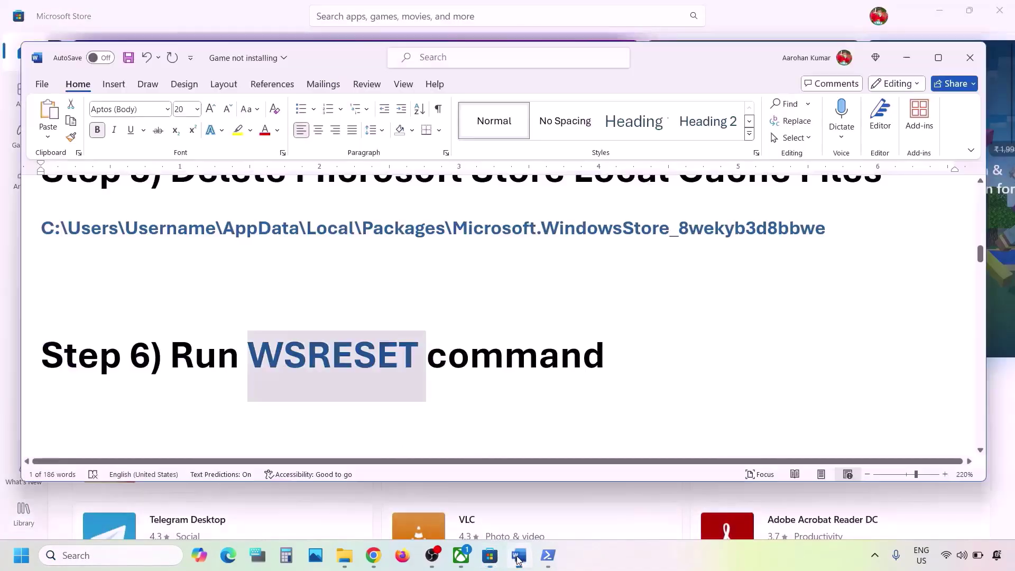
- Search for 'xbox' and open the Xbox app's App settings page
scroll(364, 339, down, 3)
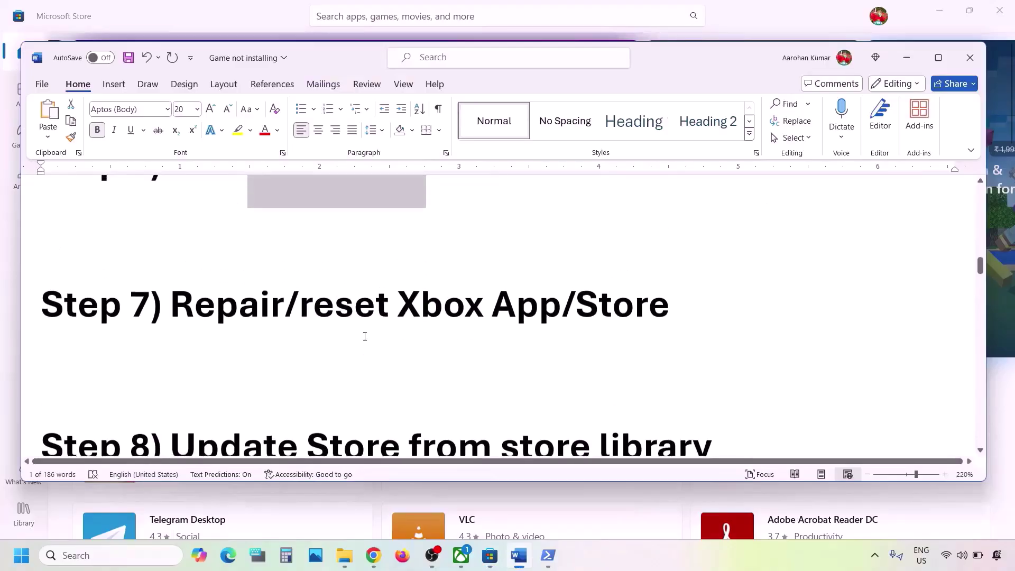
drag(316, 307, 694, 290)
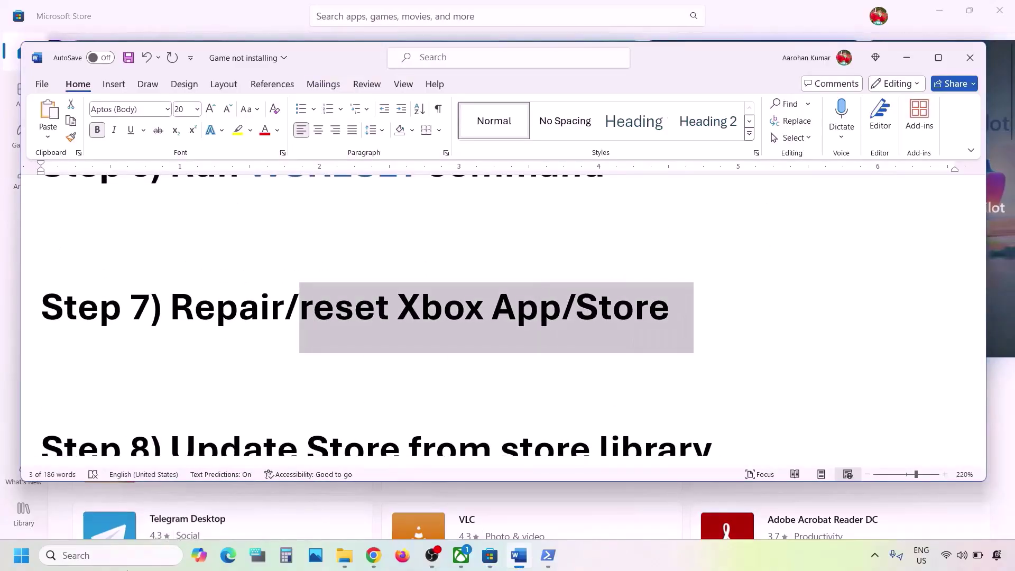
click(108, 556)
text(xbox)
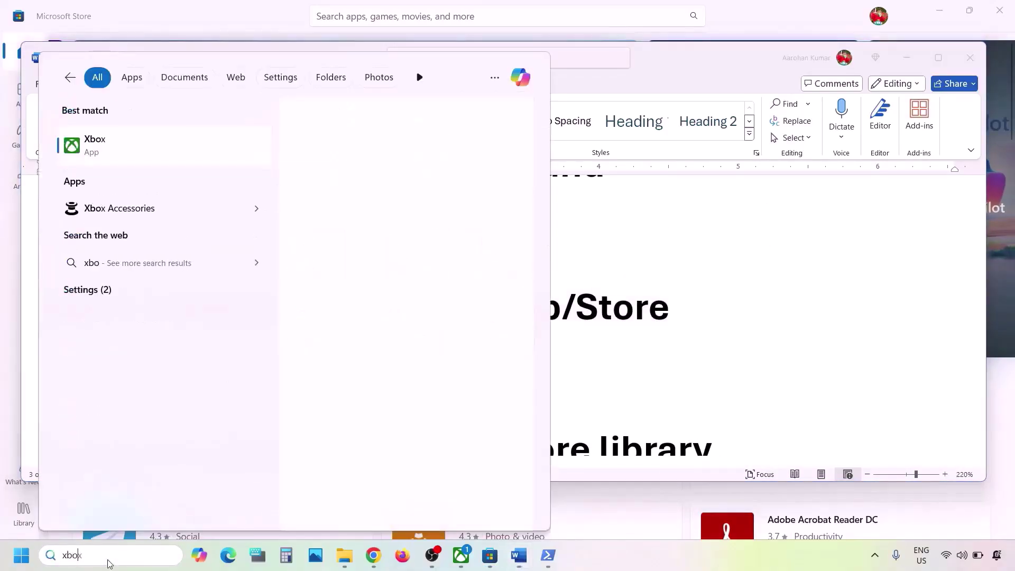
right_click(123, 153)
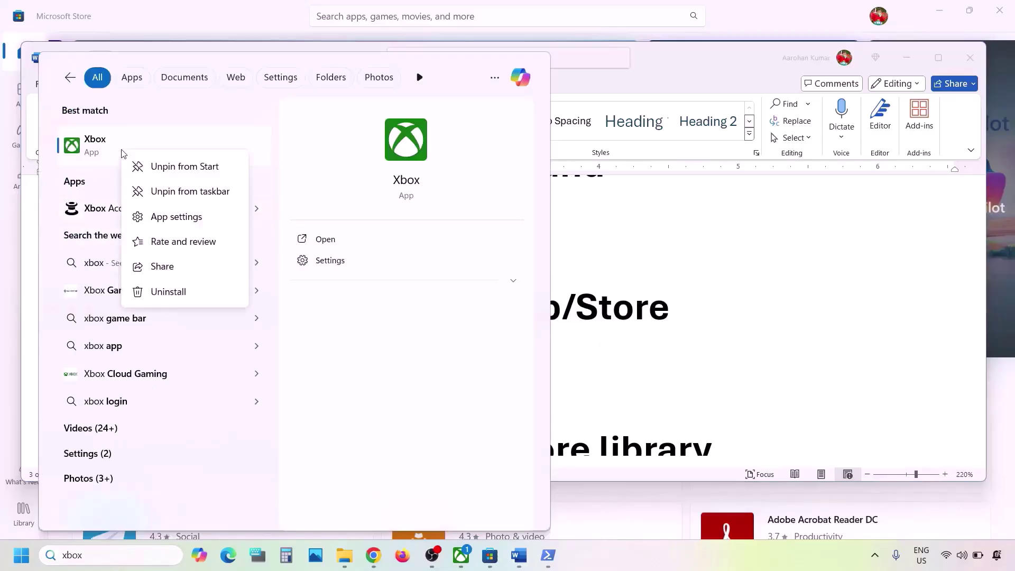
click(175, 218)
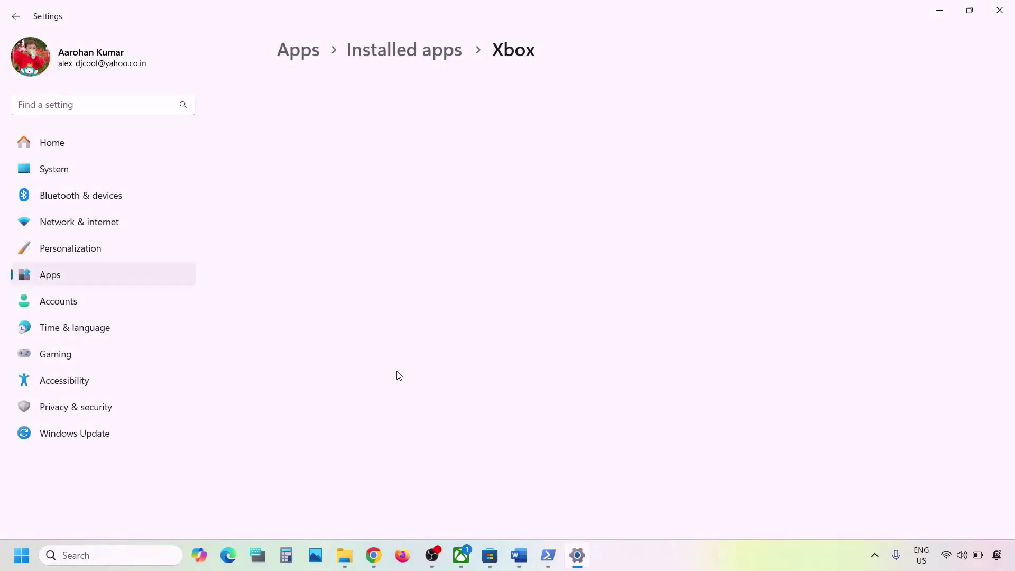
- Repair the Xbox app, then reset it and confirm wiping its data
scroll(399, 375, down, 10)
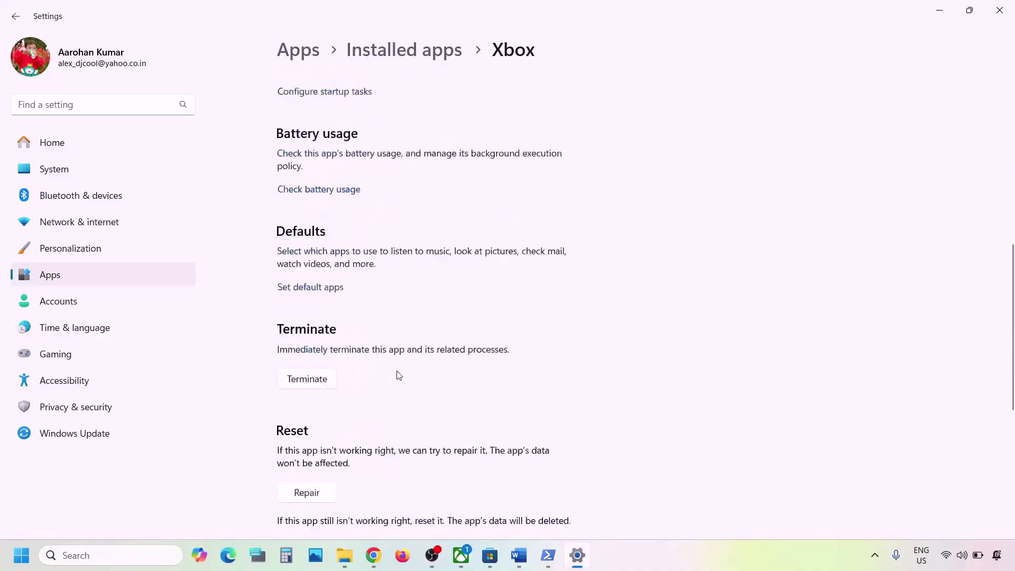
scroll(399, 376, down, 2)
click(319, 314)
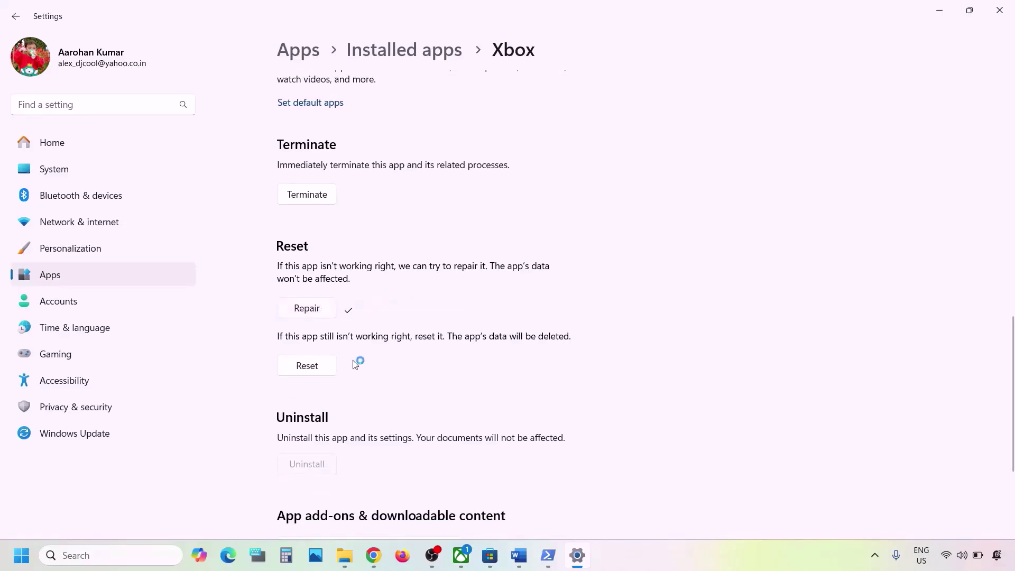
click(320, 368)
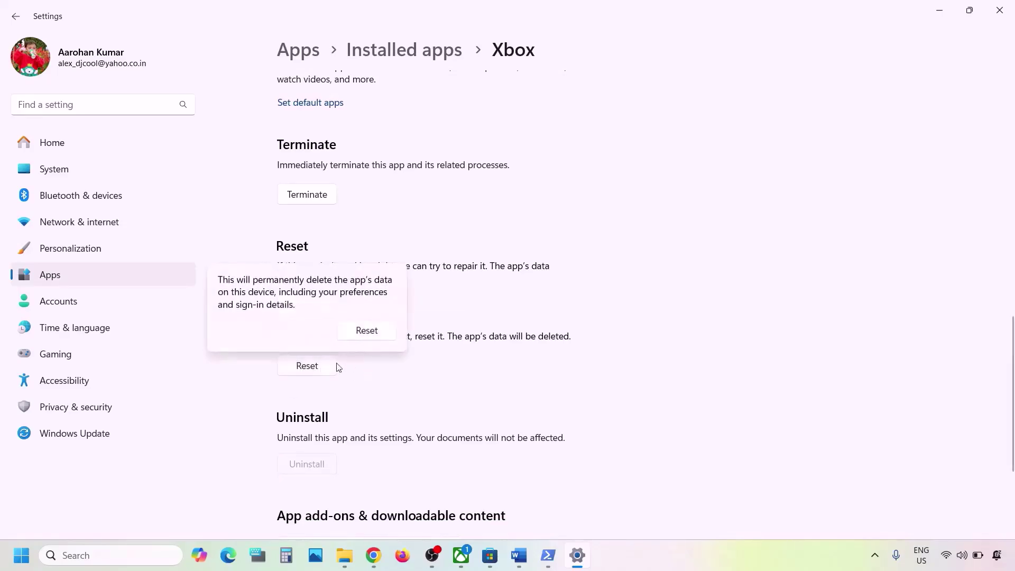
click(387, 332)
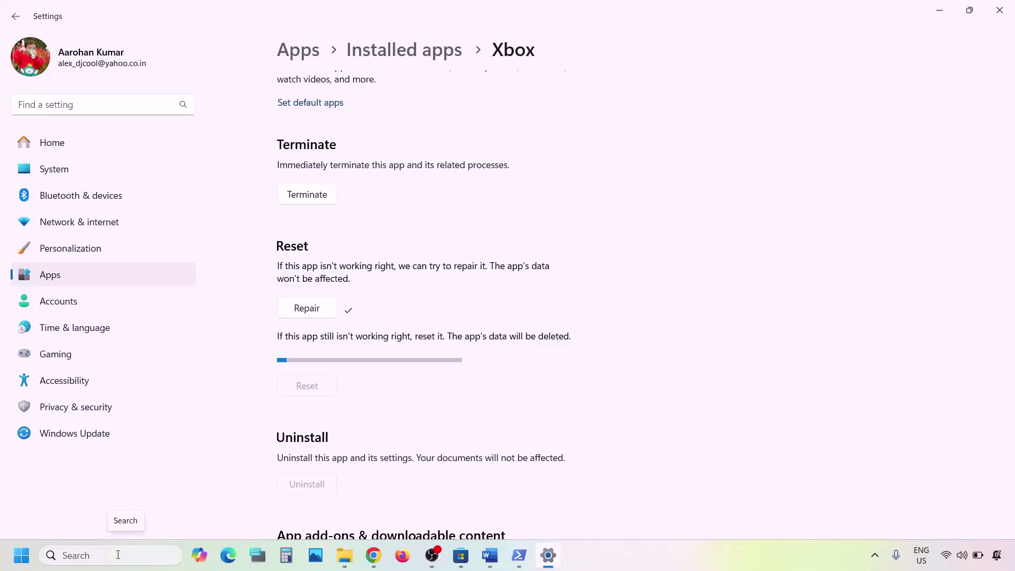
- Search for 'store' and open Microsoft Store's App settings page
click(118, 555)
text(sto)
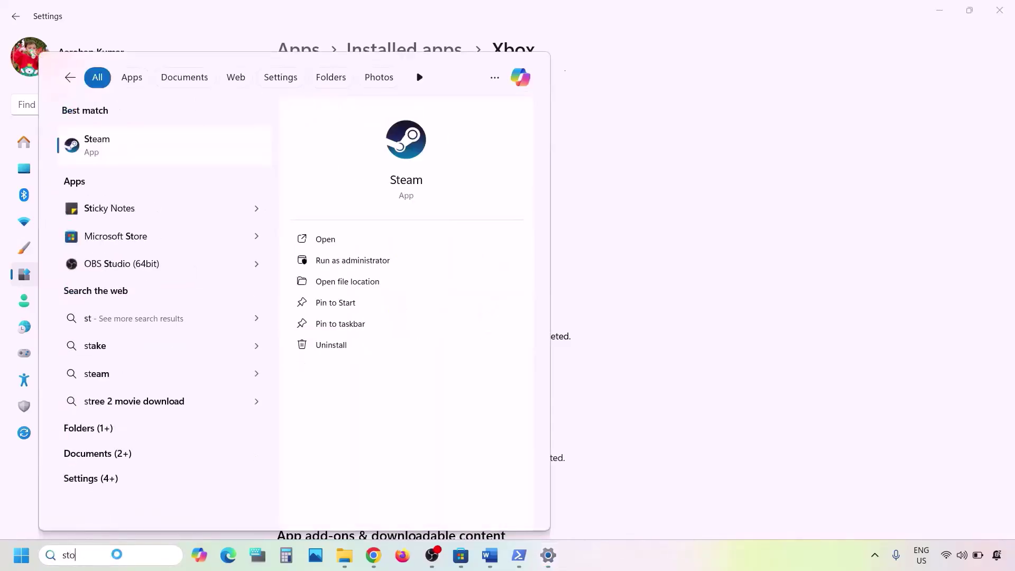
text(re)
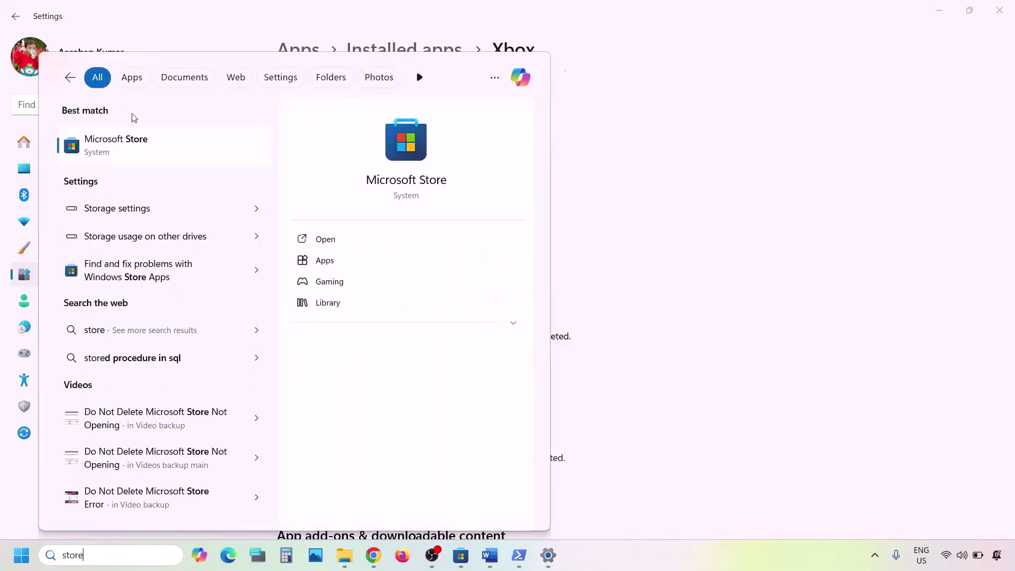
right_click(113, 155)
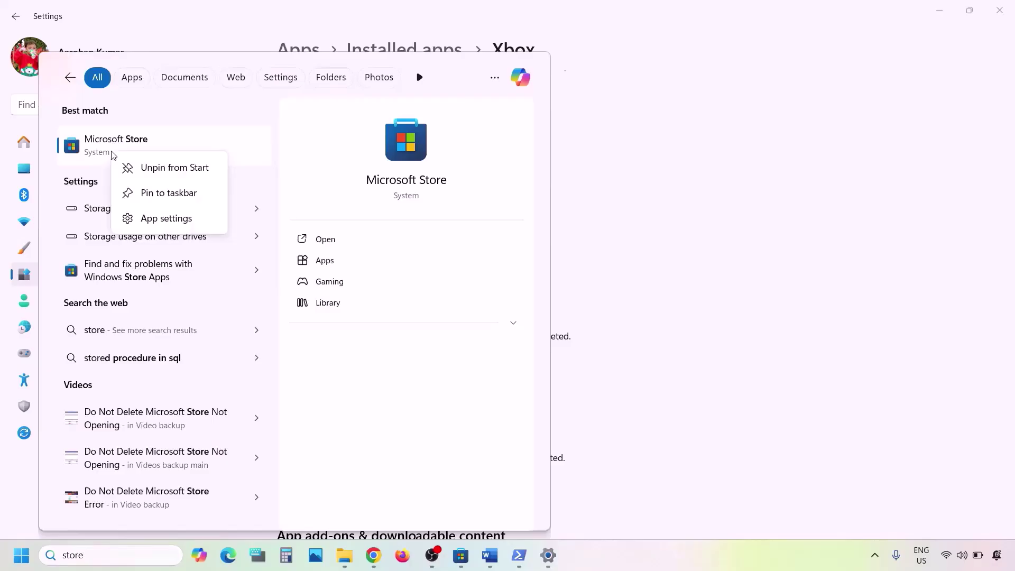
click(160, 218)
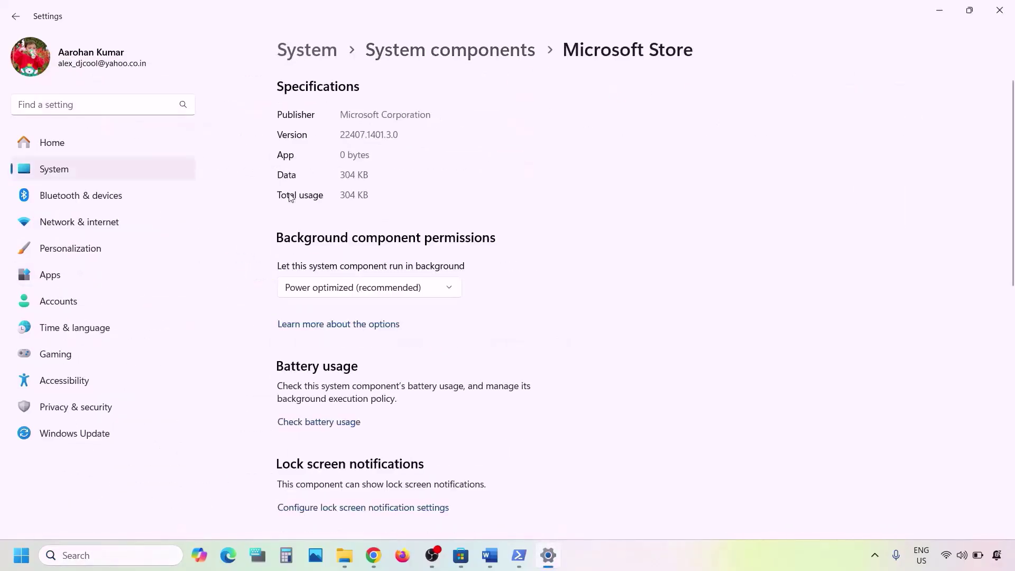
- Repair Microsoft Store, then reset it with confirmation, and return to the Word notes
scroll(447, 295, down, 10)
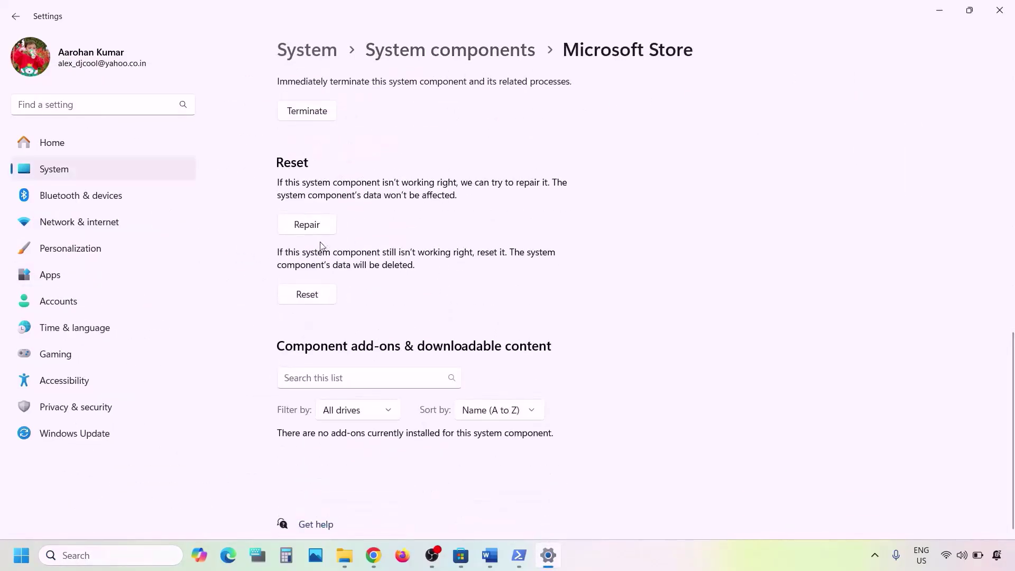
click(307, 226)
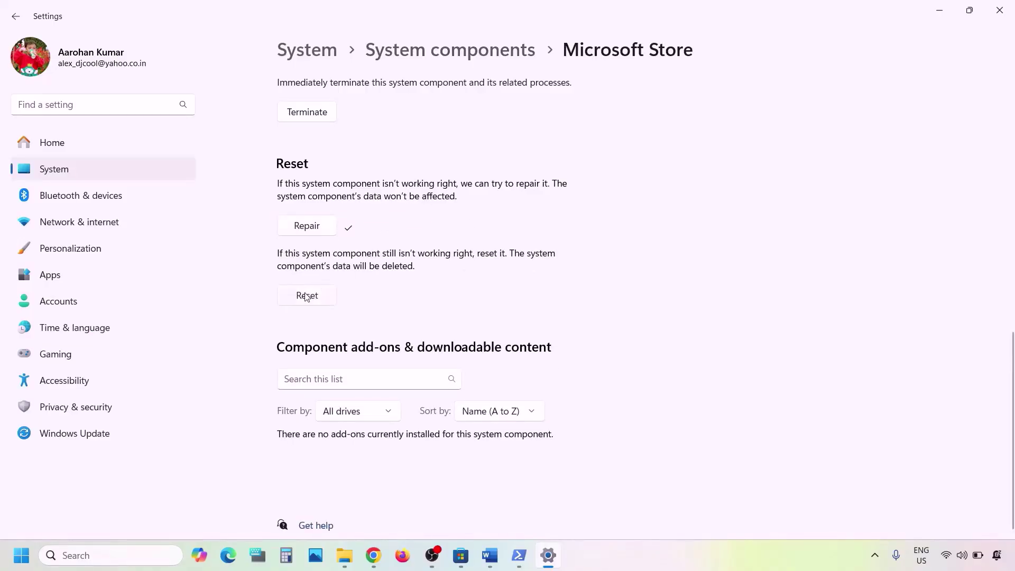
click(307, 297)
click(366, 260)
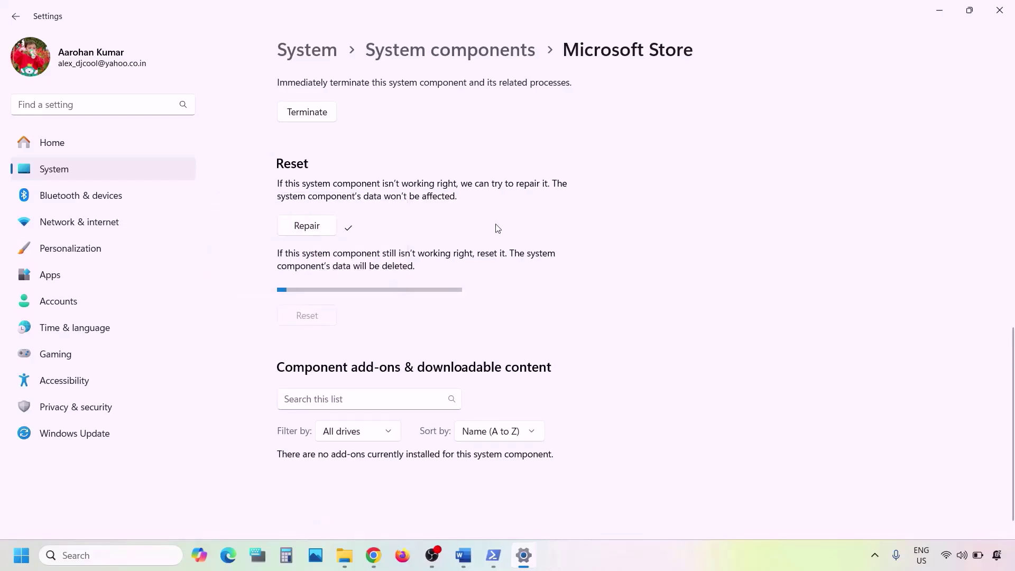
click(461, 556)
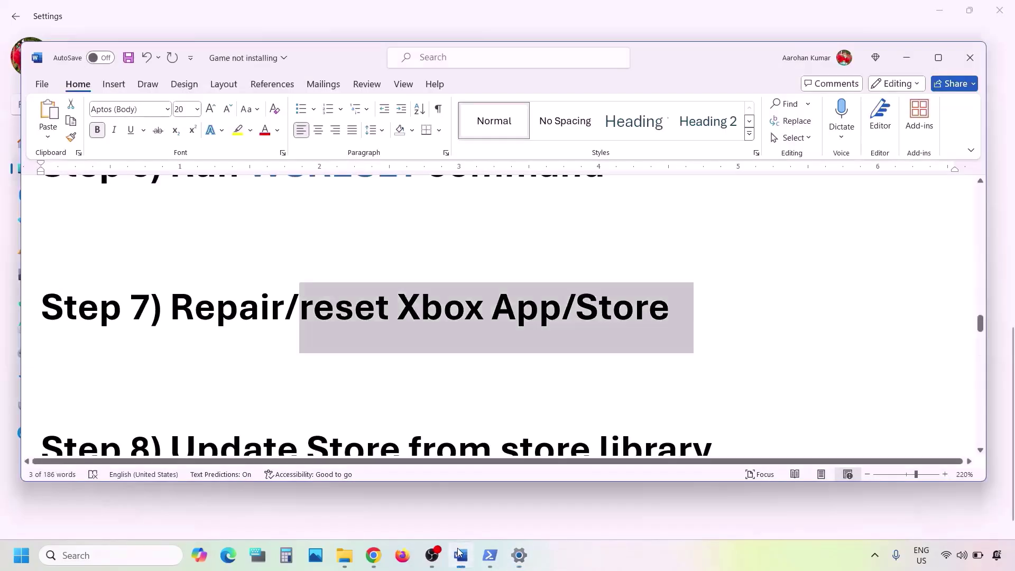
- Select the Step 8 text 'Update Store from store library' in the notes
scroll(370, 398, down, 2)
scroll(370, 398, down, 2)
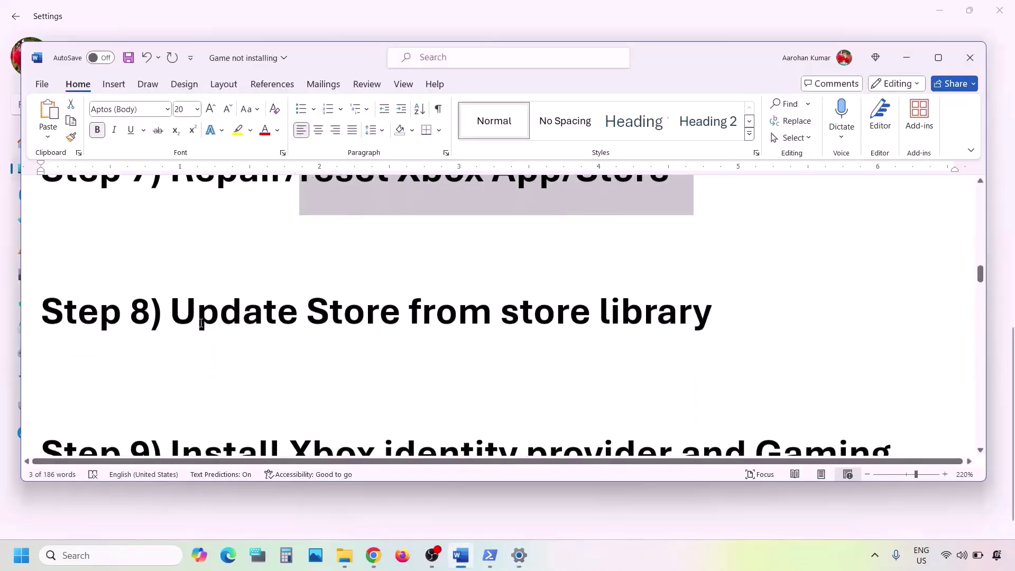
click(170, 313)
shift+click(711, 317)
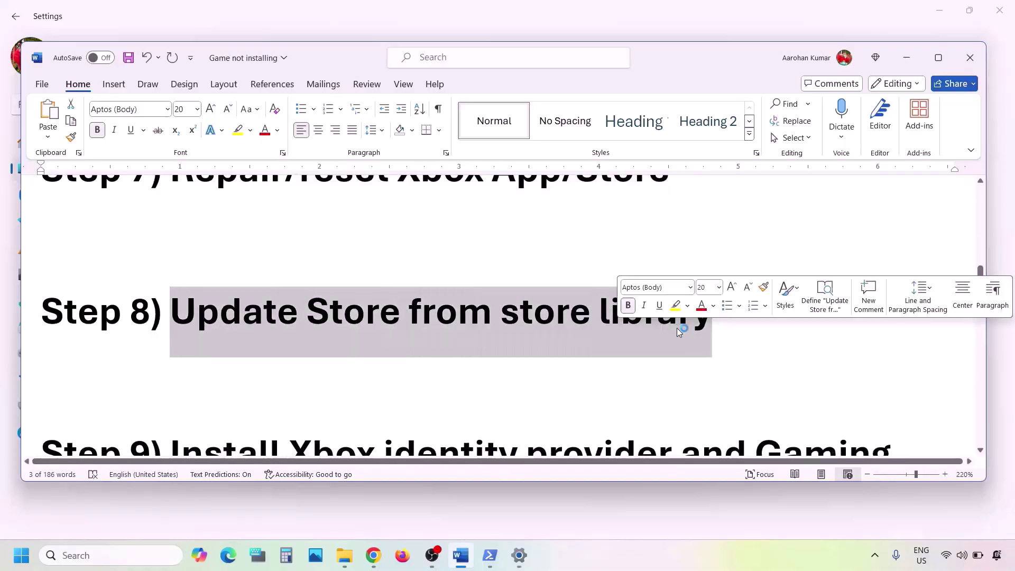
- Launch Microsoft Store maximized, view its Library's Updates & downloads, then minimize it
click(108, 547)
text(store)
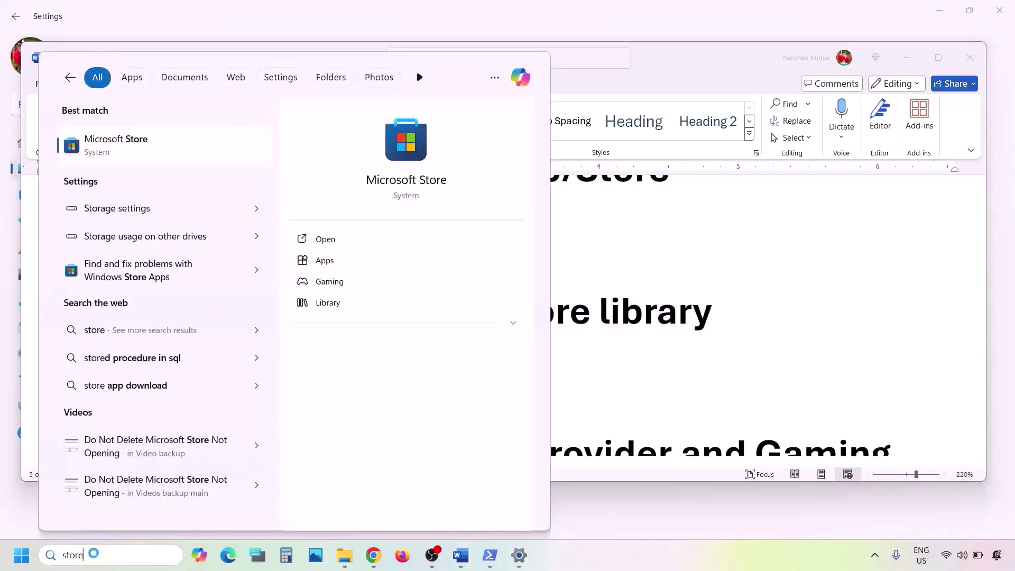
key(Return)
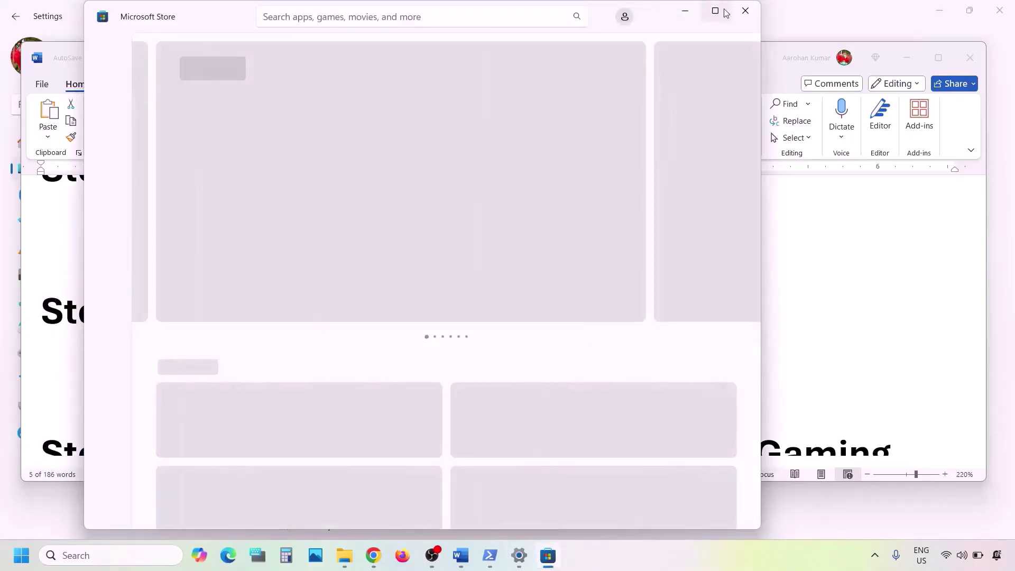
click(715, 11)
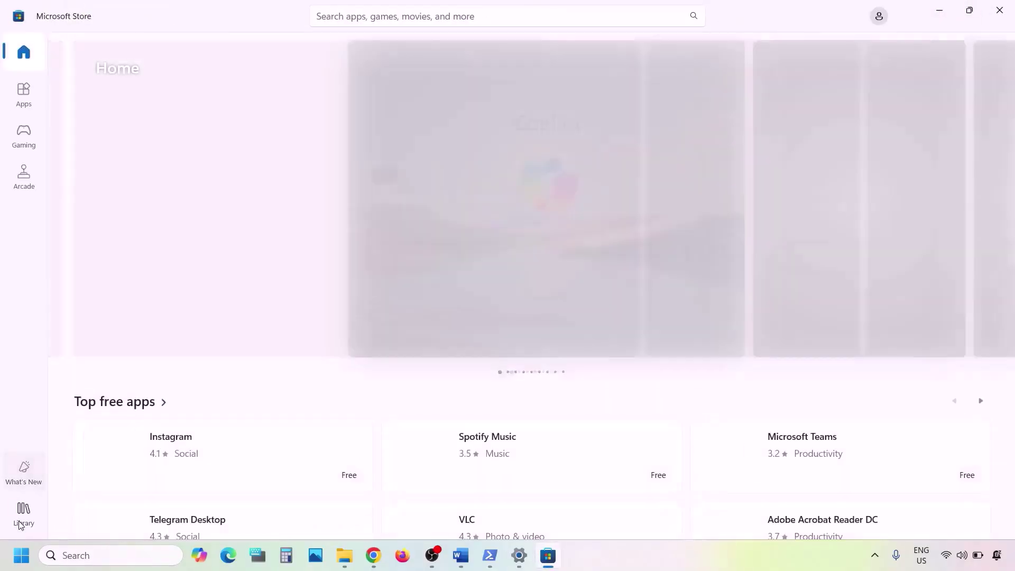
click(21, 523)
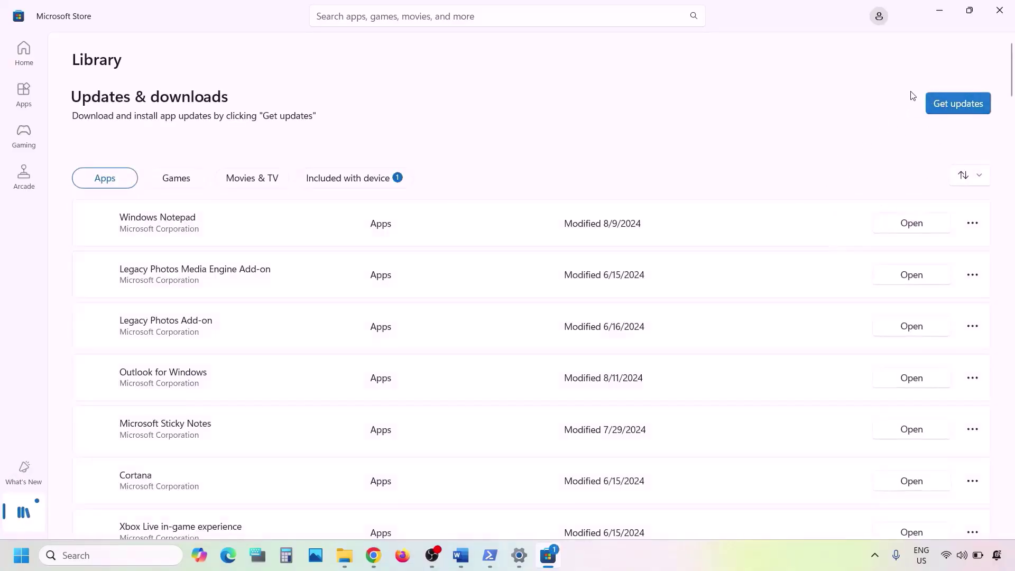
click(946, 14)
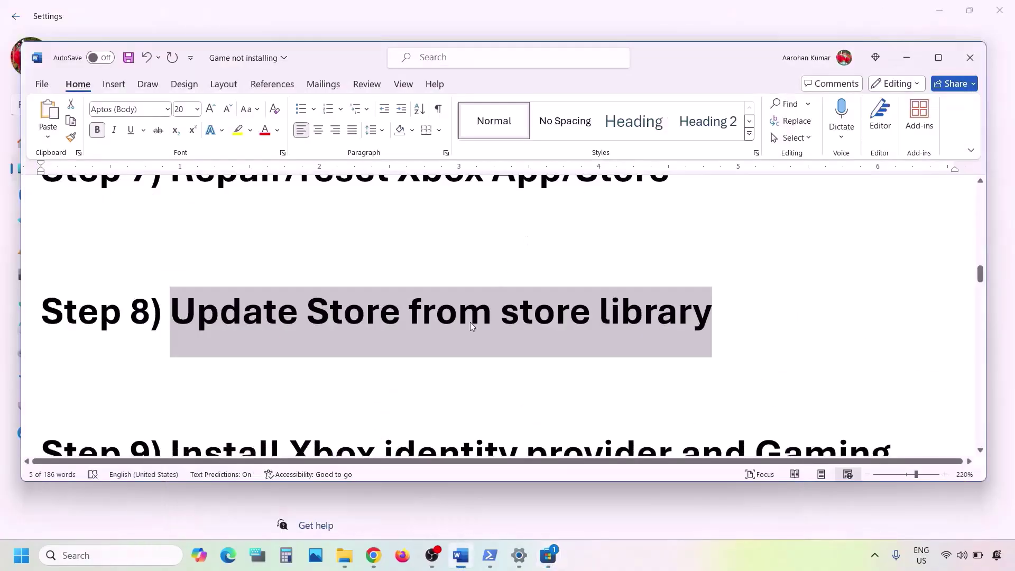
- Select the Step 9 Xbox Identity Provider link in the Word notes
scroll(464, 328, down, 3)
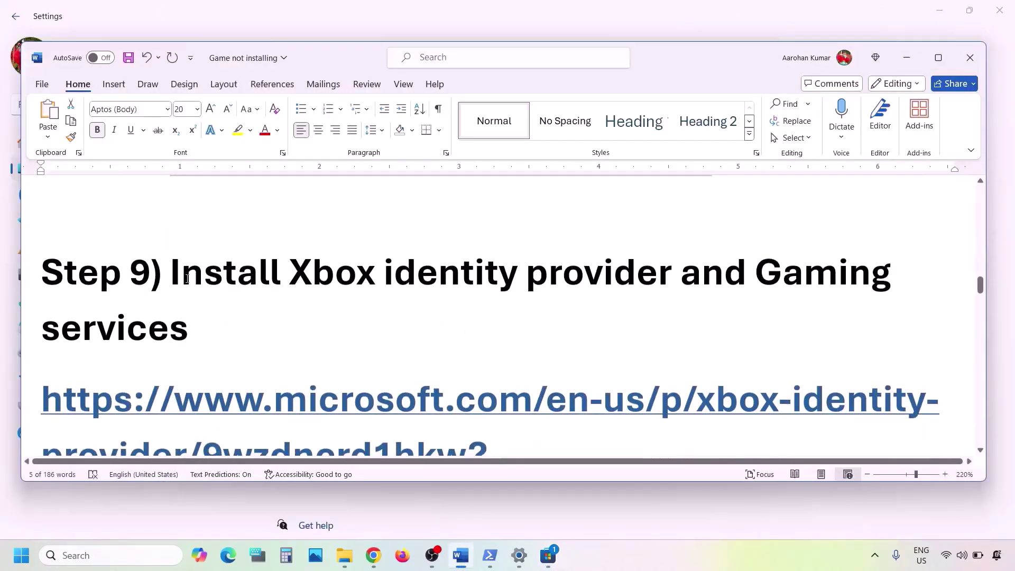
drag(171, 272, 533, 325)
scroll(555, 338, down, 3)
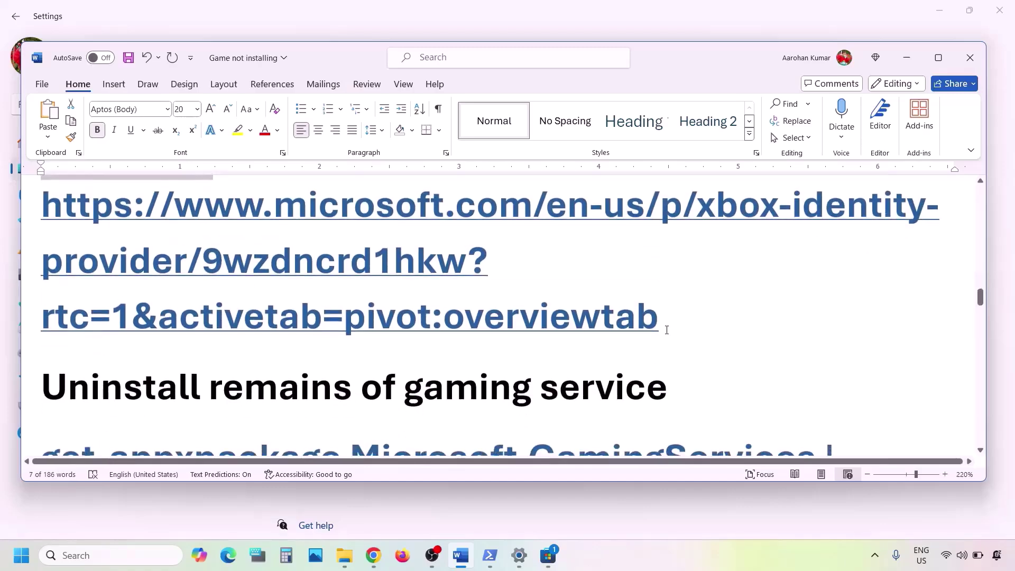
drag(664, 324, 45, 219)
key(ctrl+c)
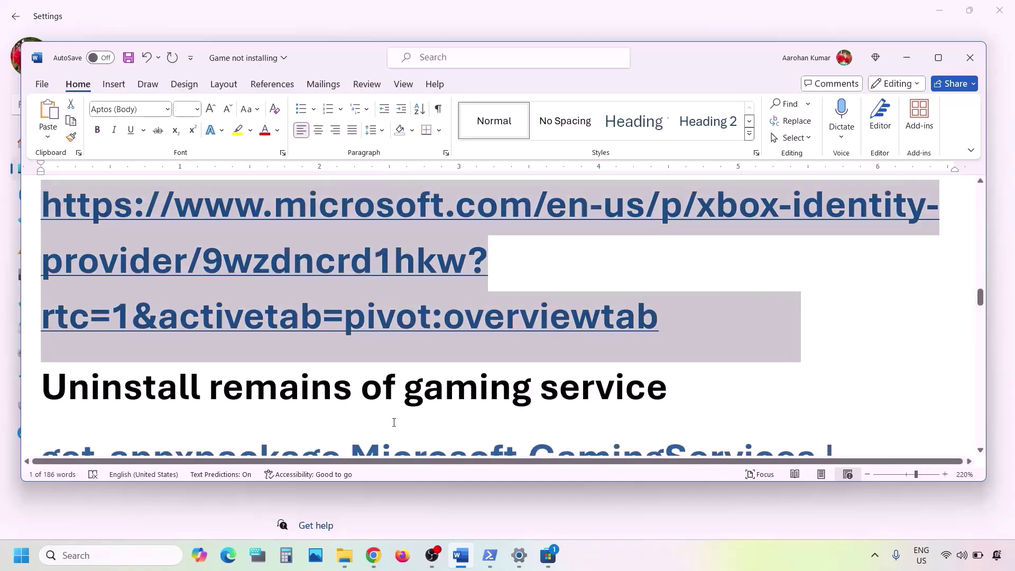
- Load the link in a new Chrome tab, Download into Microsoft Store, and dismiss Game Pass
click(374, 556)
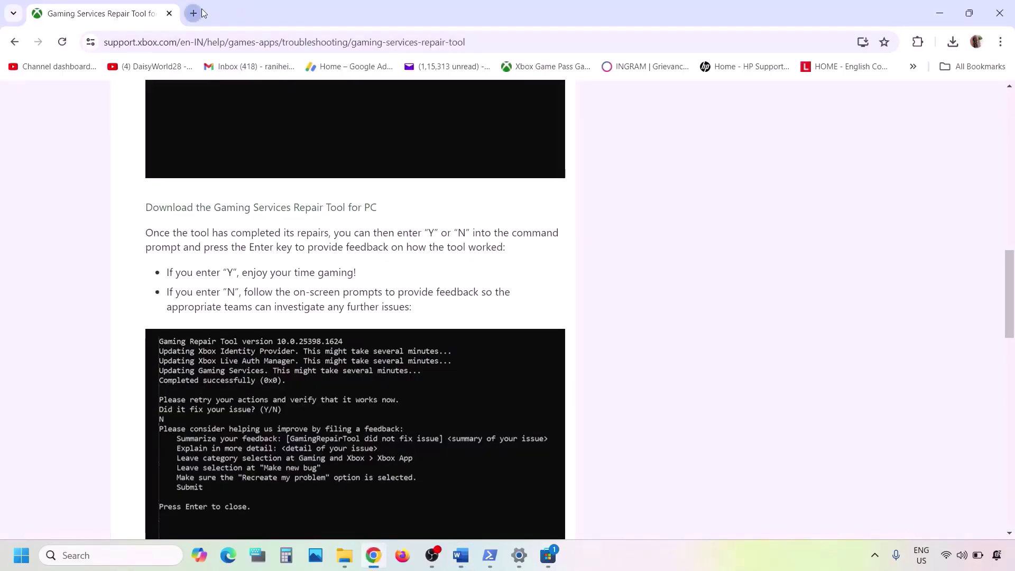
click(201, 13)
key(ctrl+v)
key(Return)
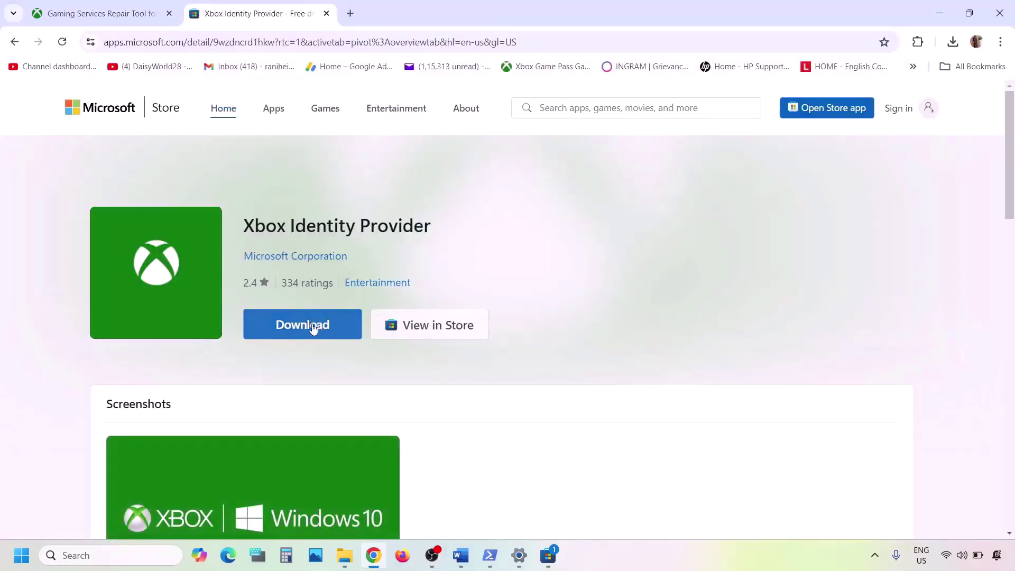
click(313, 328)
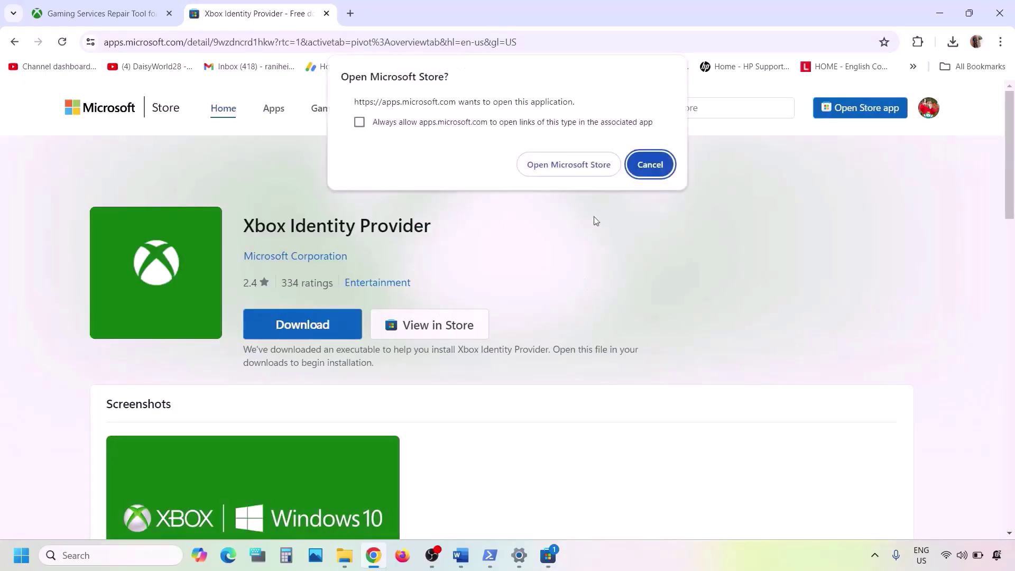
click(569, 165)
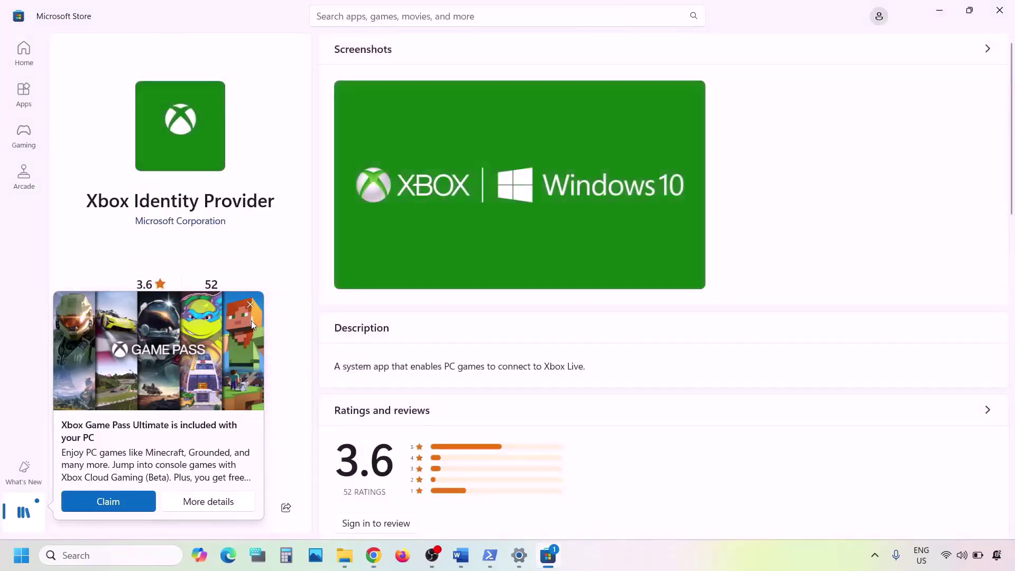
click(250, 306)
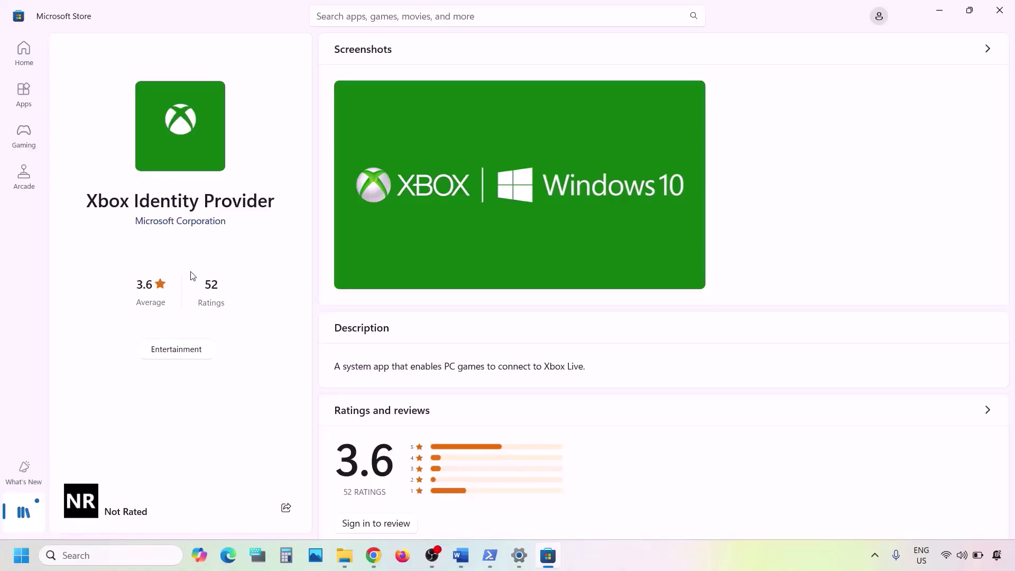
- Copy the Gaming Services uninstall command from the 'Uninstall remains of gaming service' notes
click(461, 555)
scroll(381, 332, down, 3)
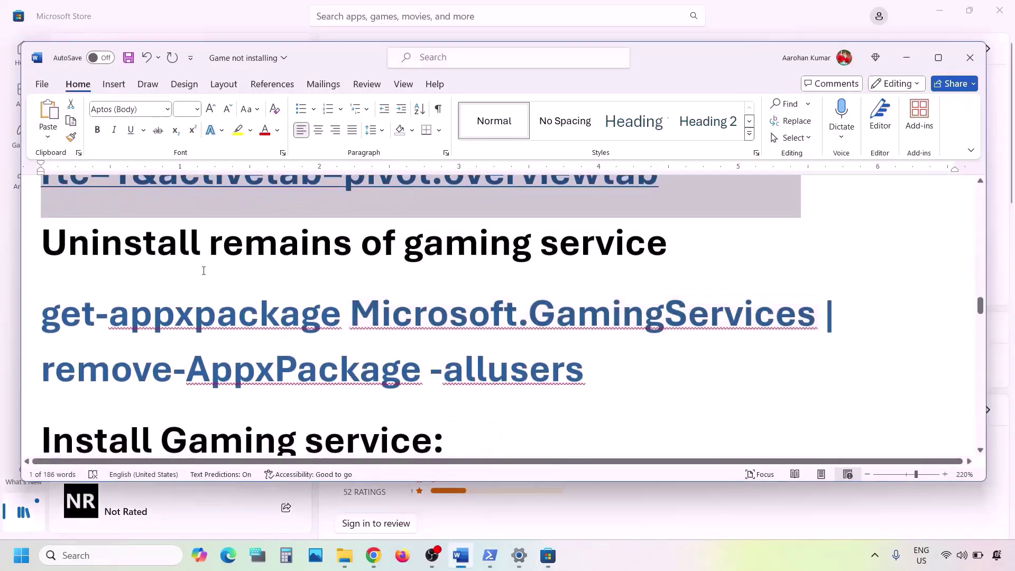
drag(62, 248, 687, 248)
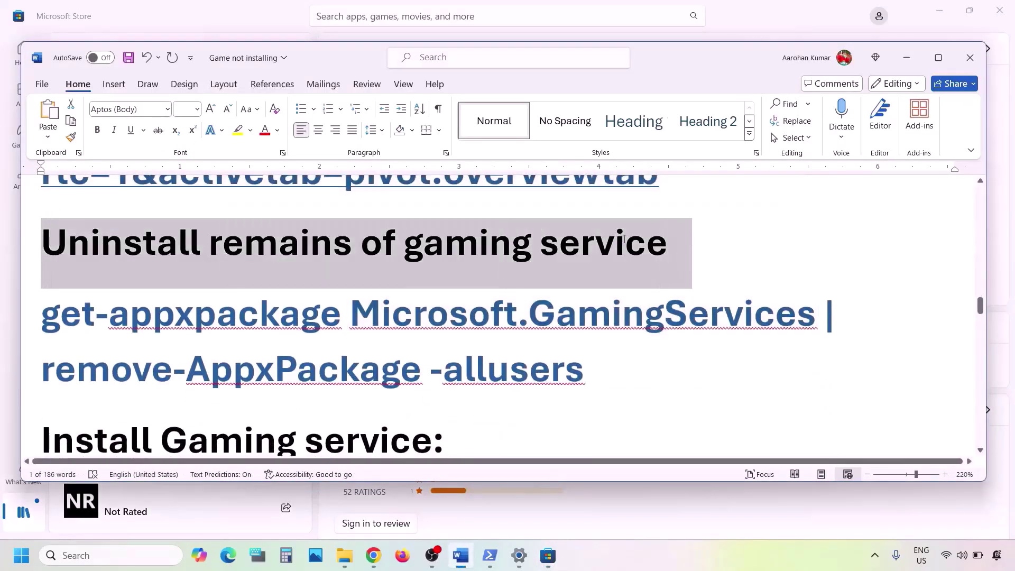
drag(602, 367, 82, 329)
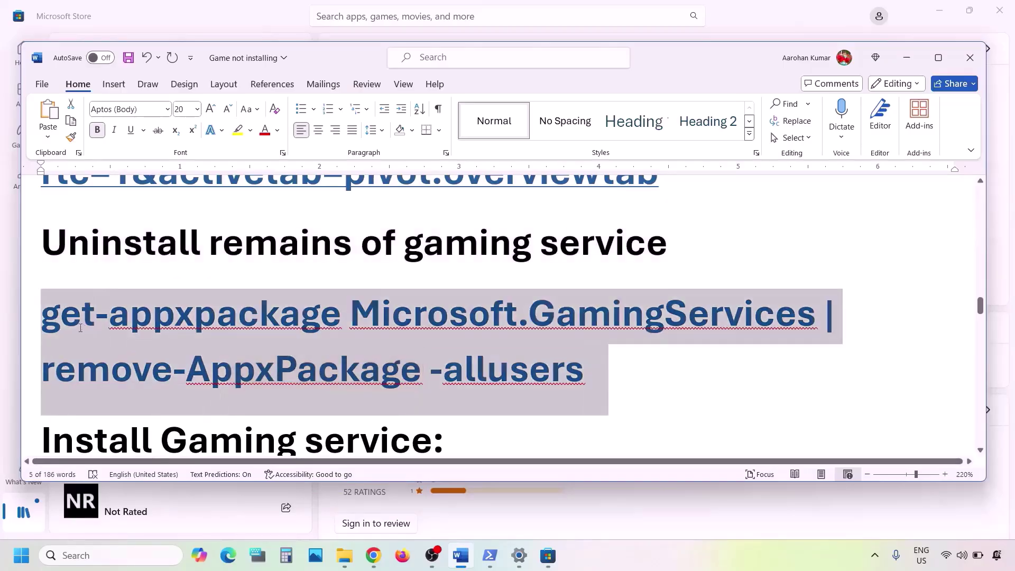
right_click(175, 350)
click(214, 129)
- Run the Microsoft.GamingServices remove-AppxPackage -allusers command in an administrator PowerShell
click(118, 553)
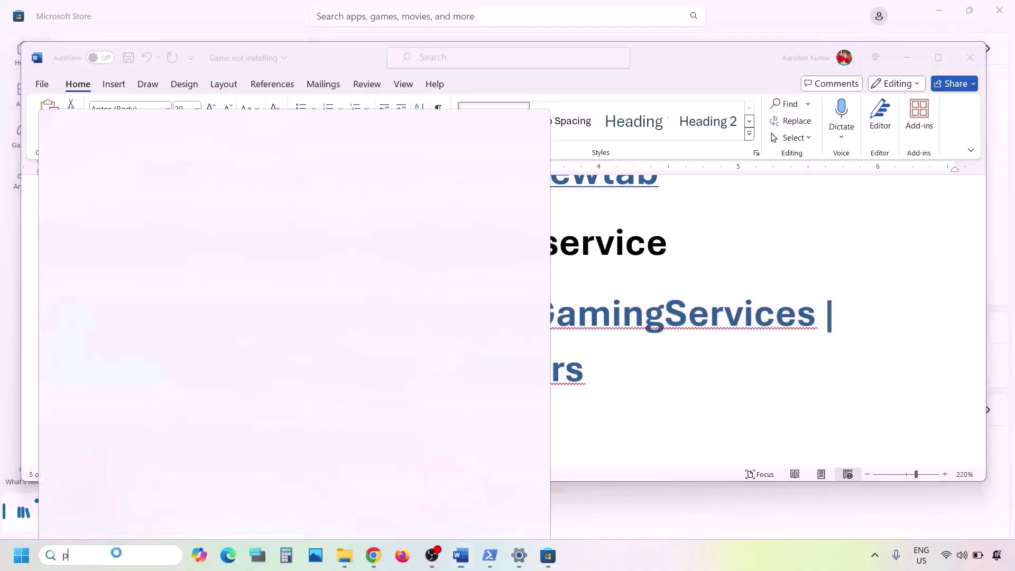
text(powershell)
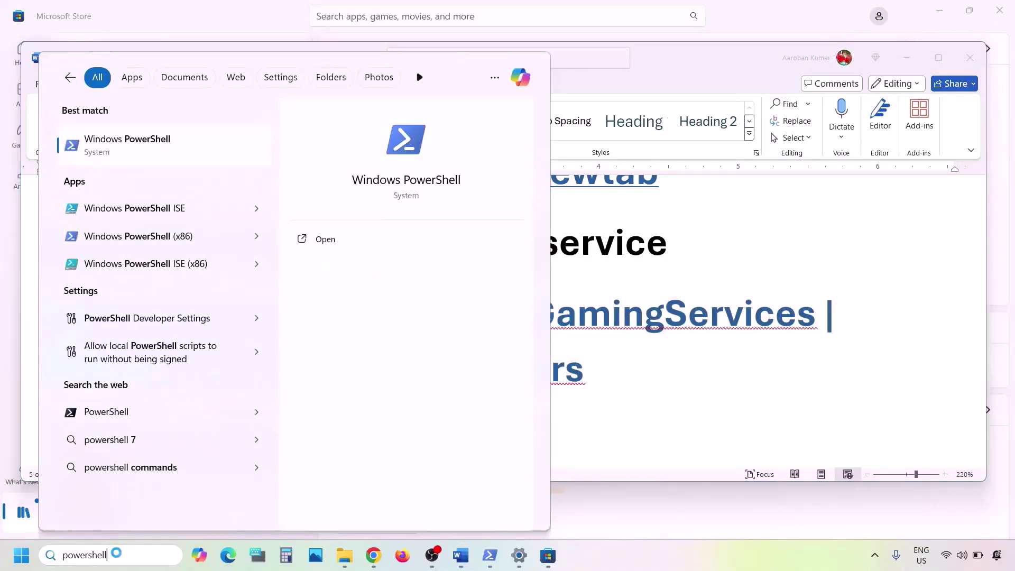
right_click(178, 156)
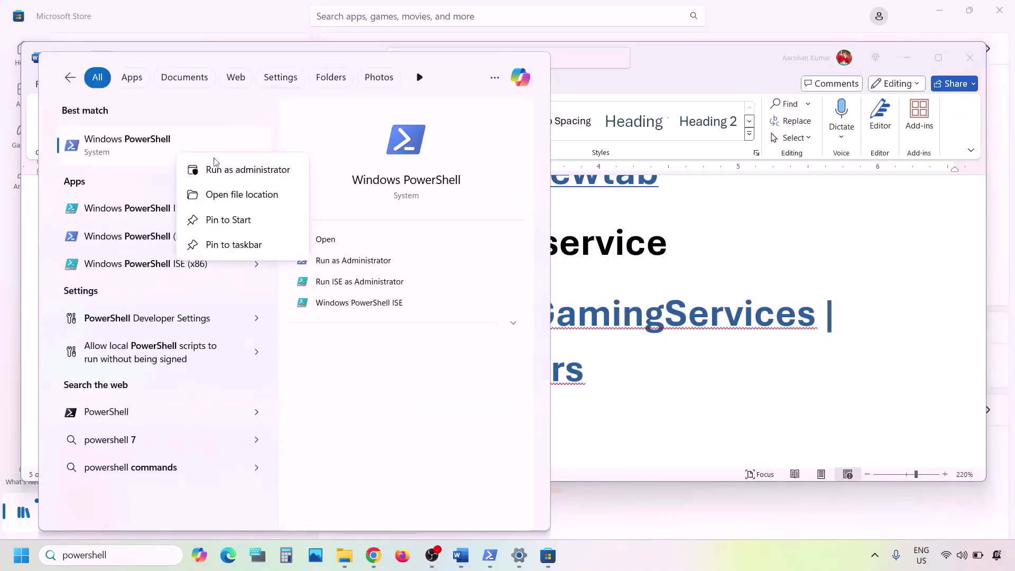
click(248, 170)
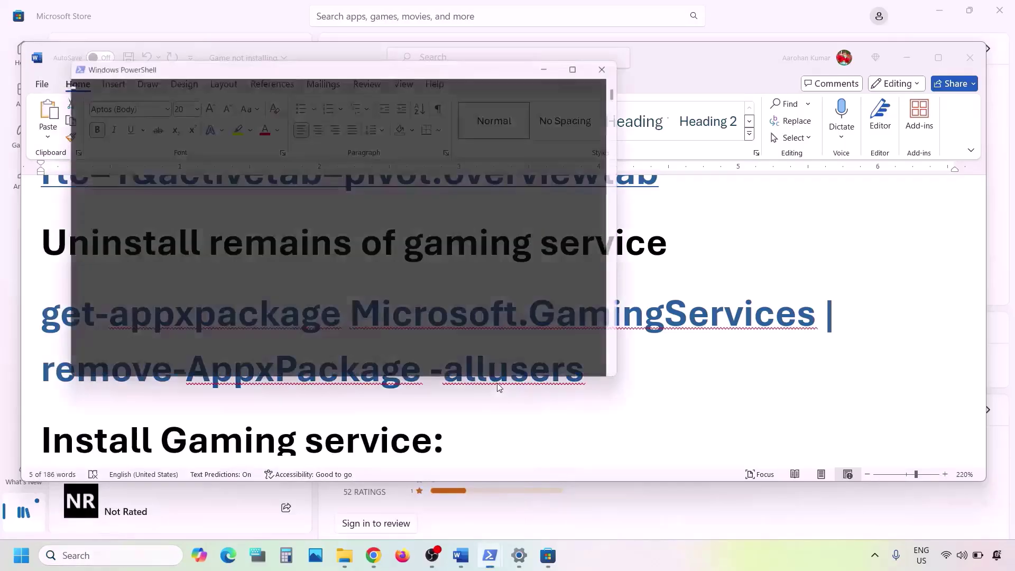
key(ctrl+v)
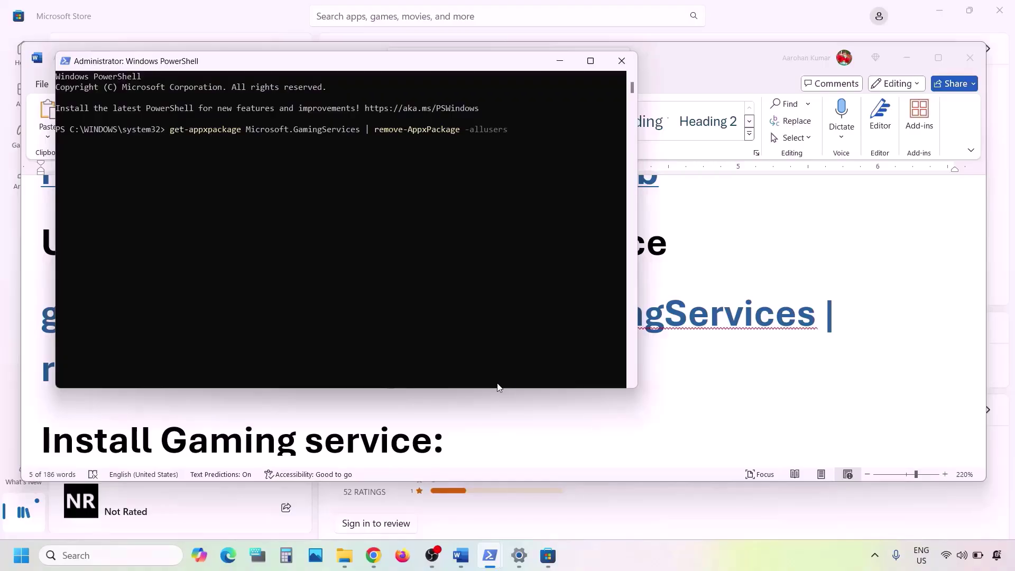
key(alt+Tab)
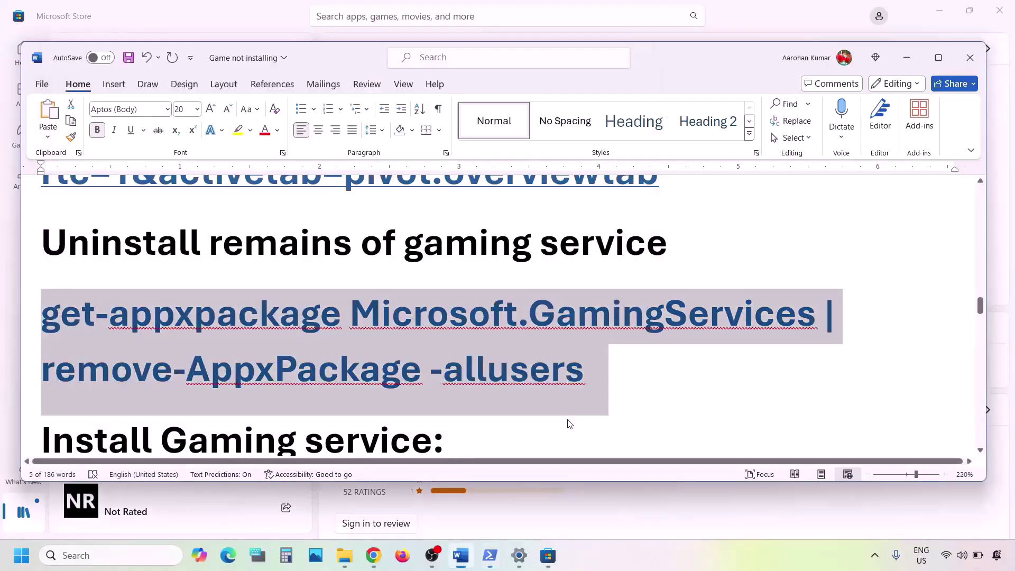
scroll(571, 418, down, 4)
drag(591, 369, 42, 312)
- Run start ms-windows-store in admin PowerShell, Get Gaming Services, then view Step 10 notes
right_click(88, 296)
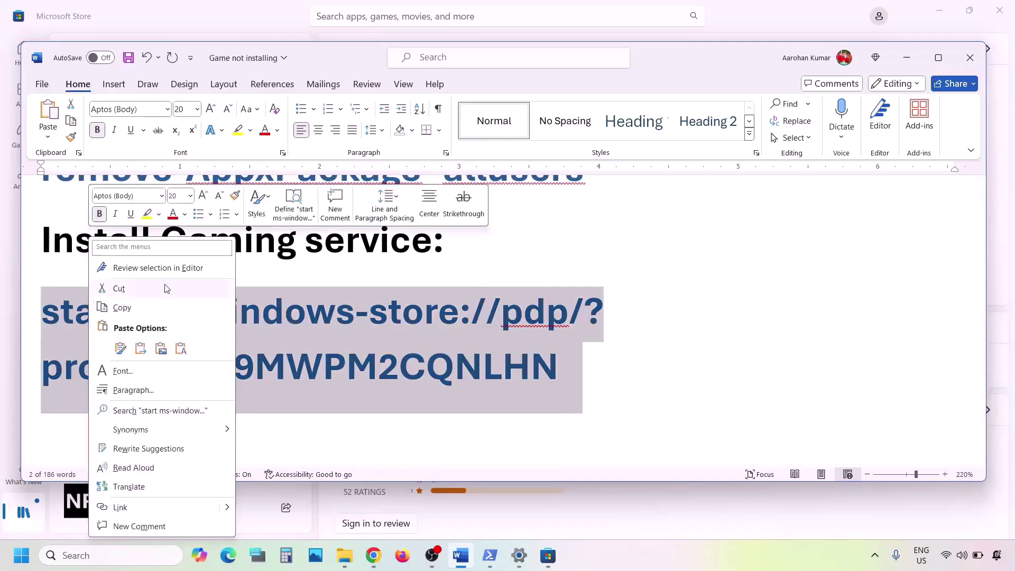
click(127, 307)
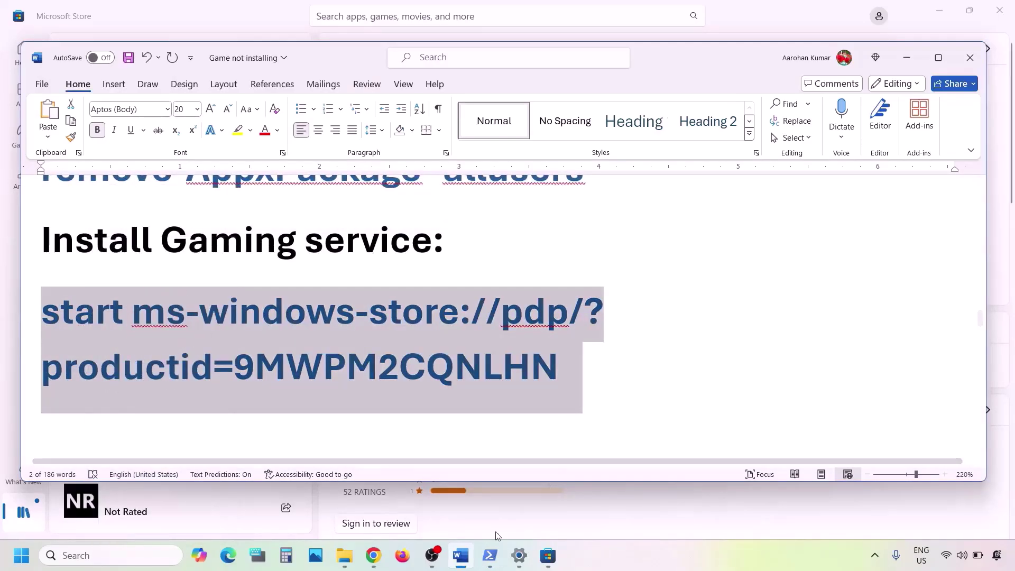
mouse_move(489, 555)
click(547, 509)
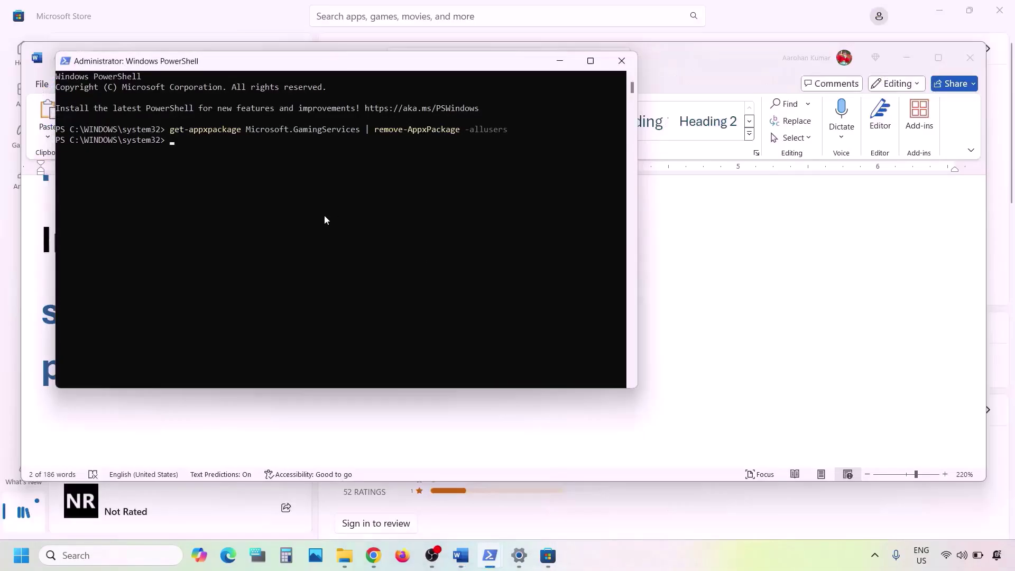
right_click(325, 215)
key(Return)
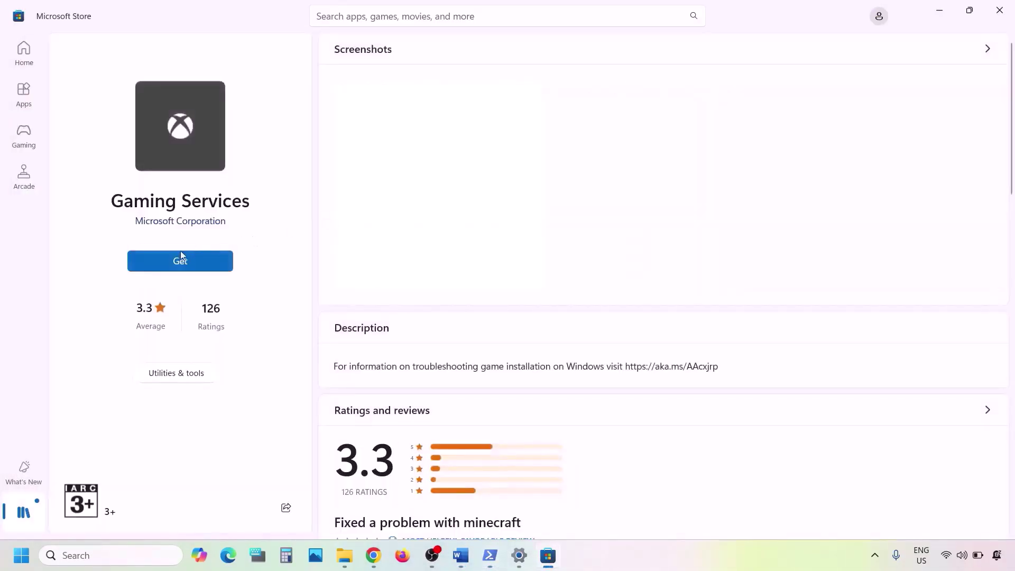
click(201, 262)
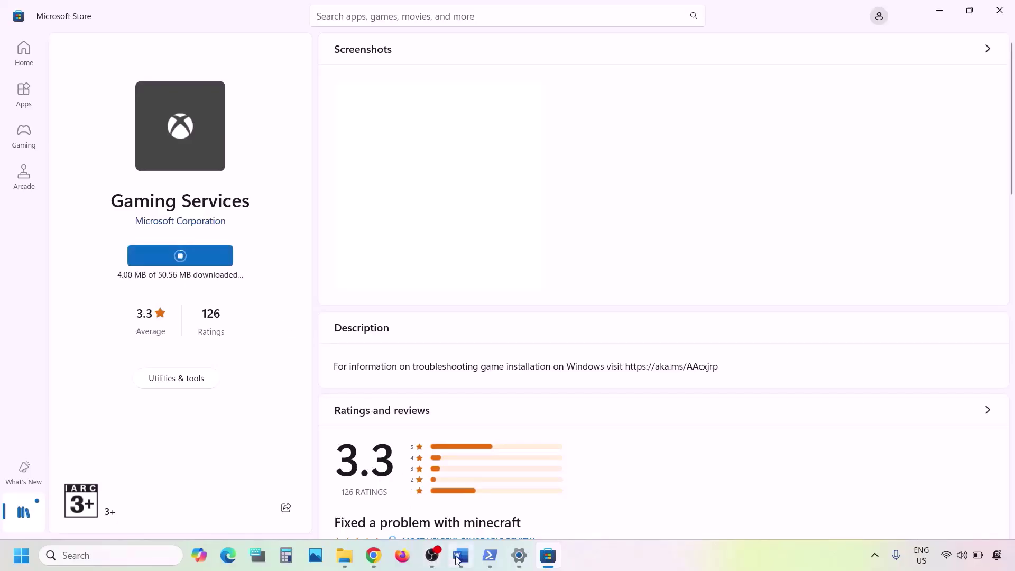
click(465, 504)
scroll(319, 403, down, 5)
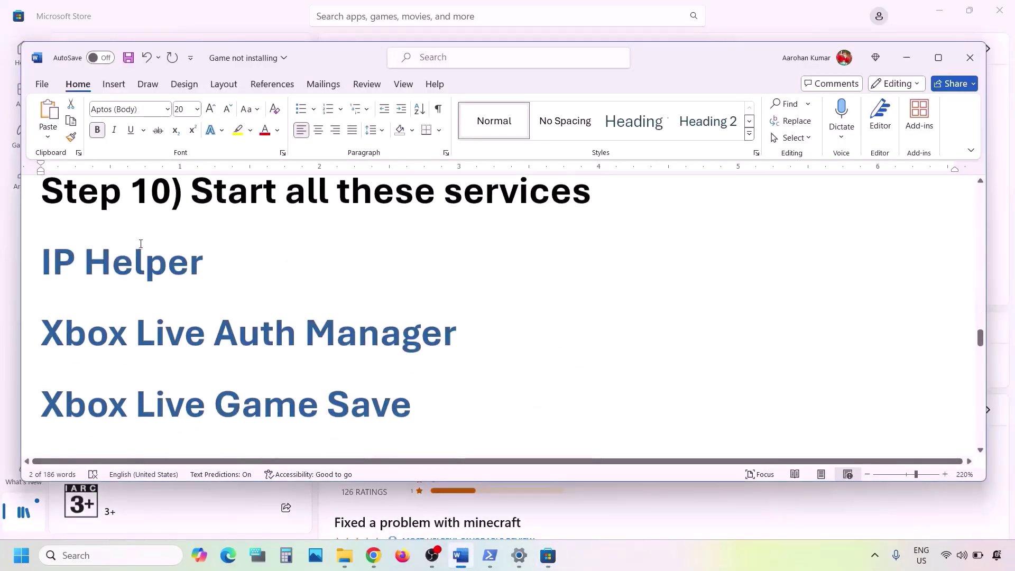
- Open the Services app and locate the IP Helper service
click(939, 57)
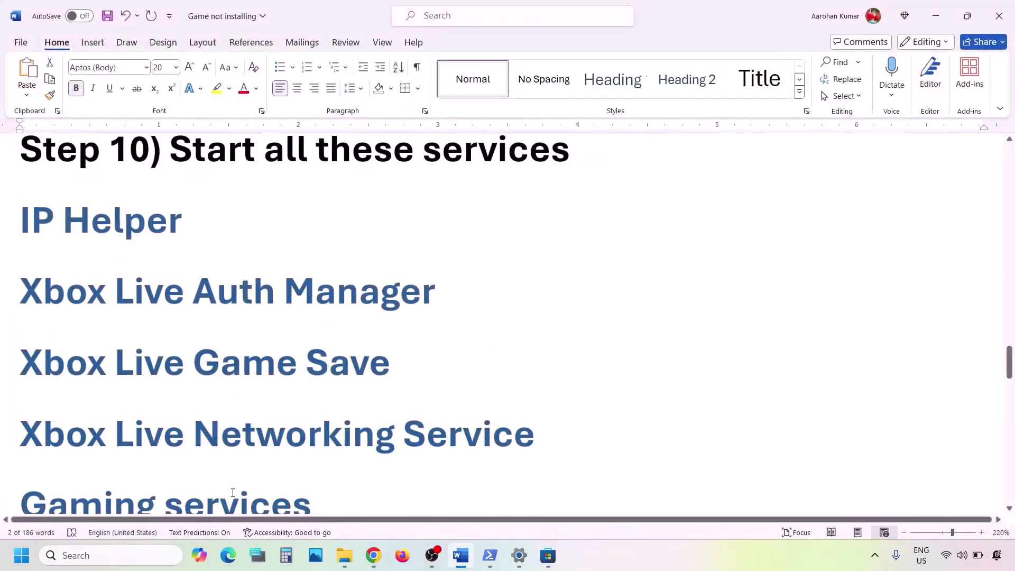
click(91, 556)
text(services)
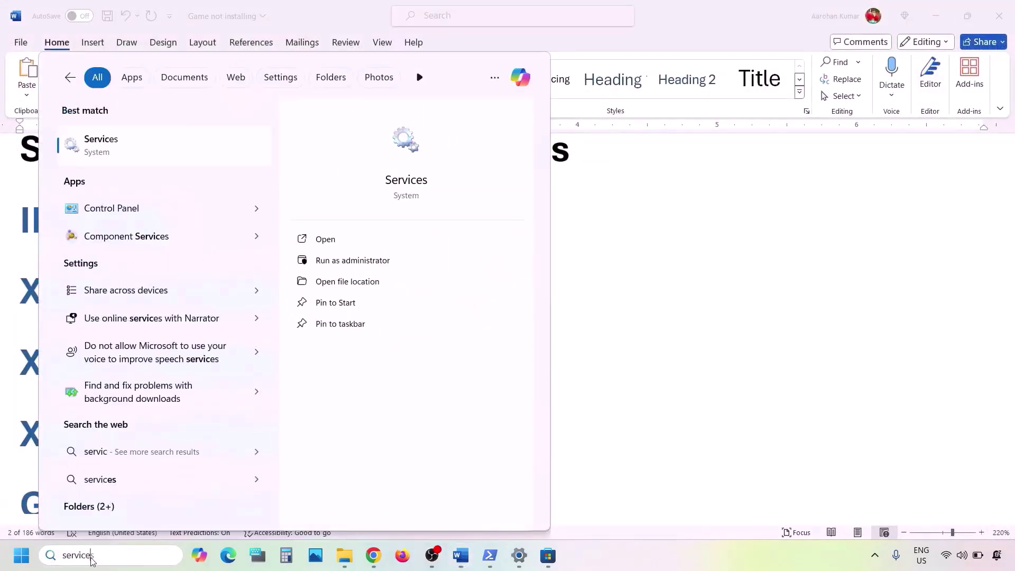
click(116, 154)
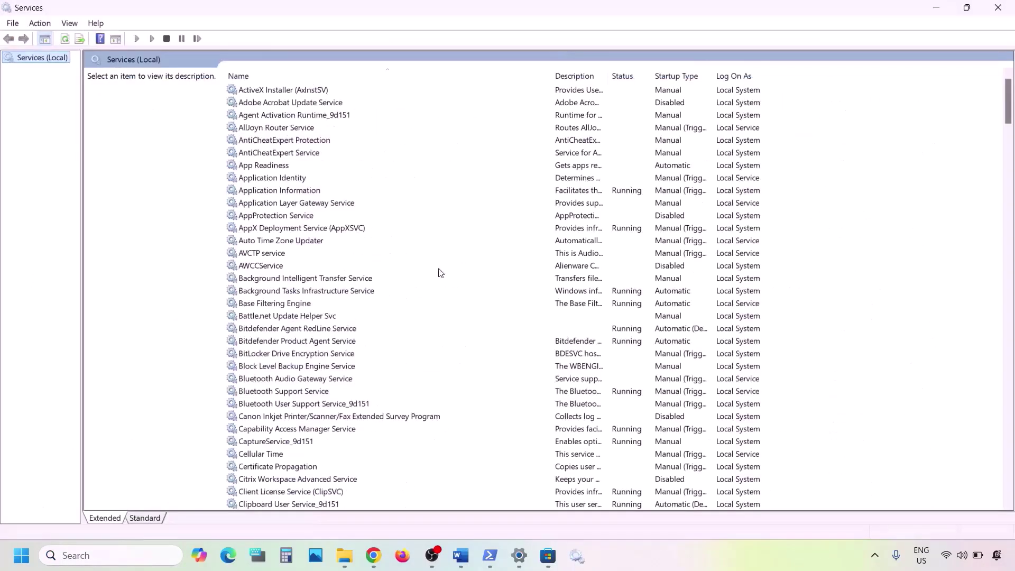
click(304, 369)
key(i)
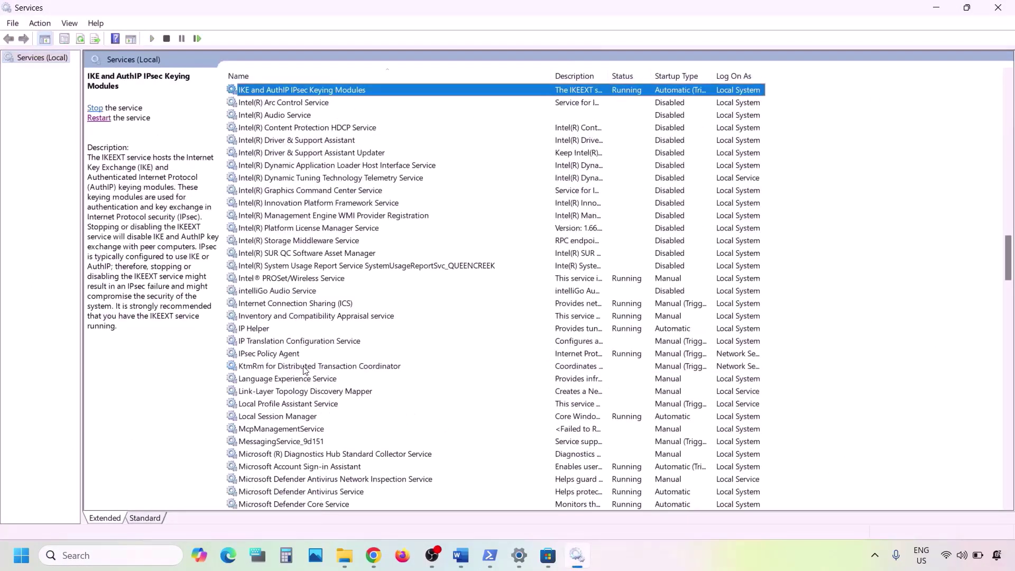
click(252, 330)
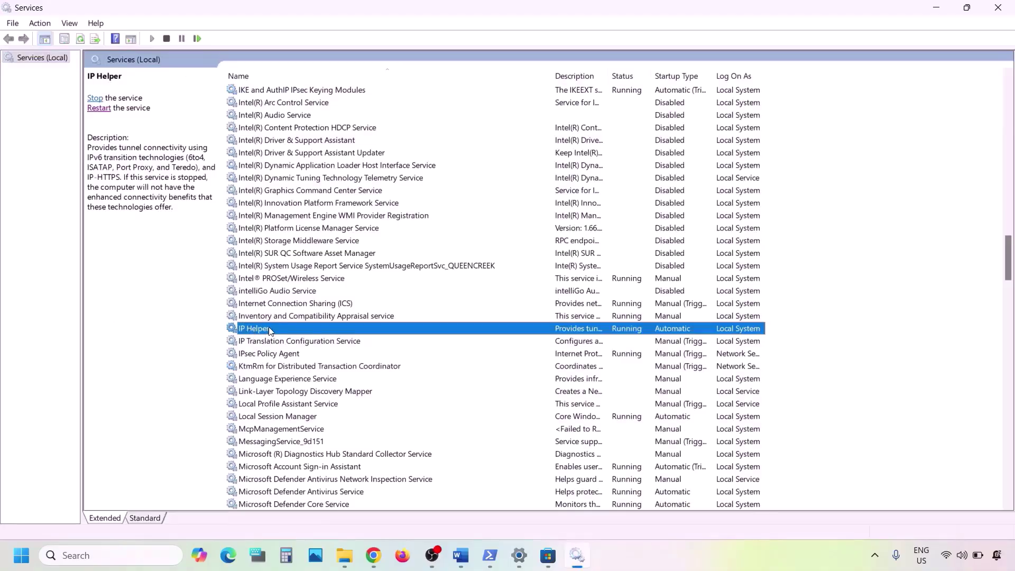
- Set IP Helper's startup type to Automatic and apply it
double_click(270, 331)
click(482, 262)
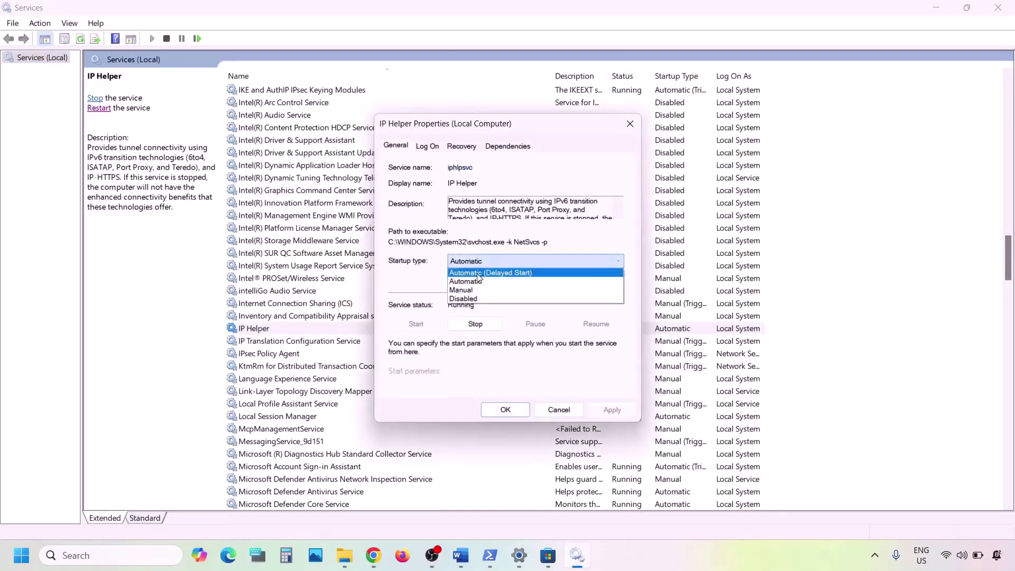
click(471, 282)
click(609, 411)
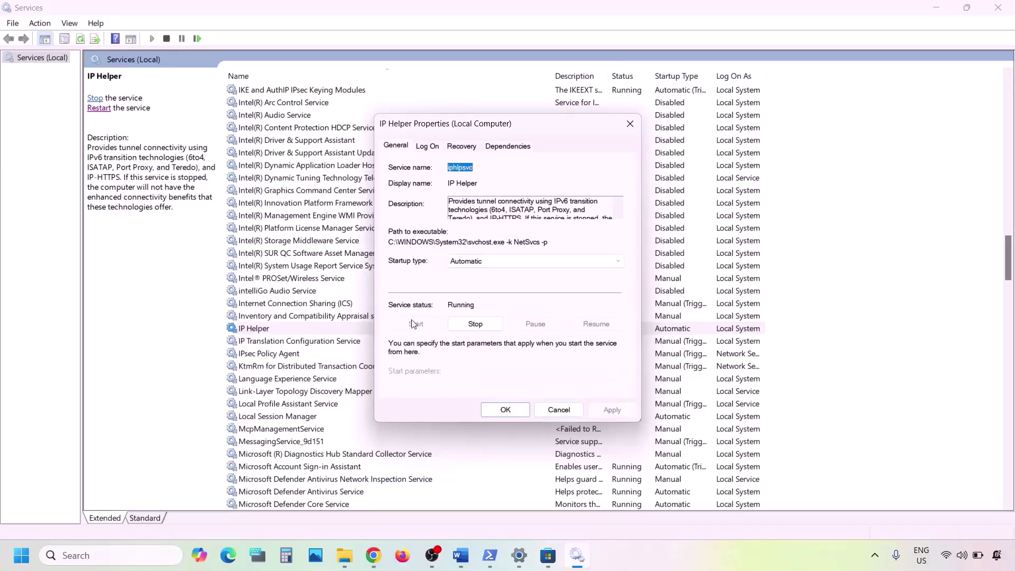
click(491, 410)
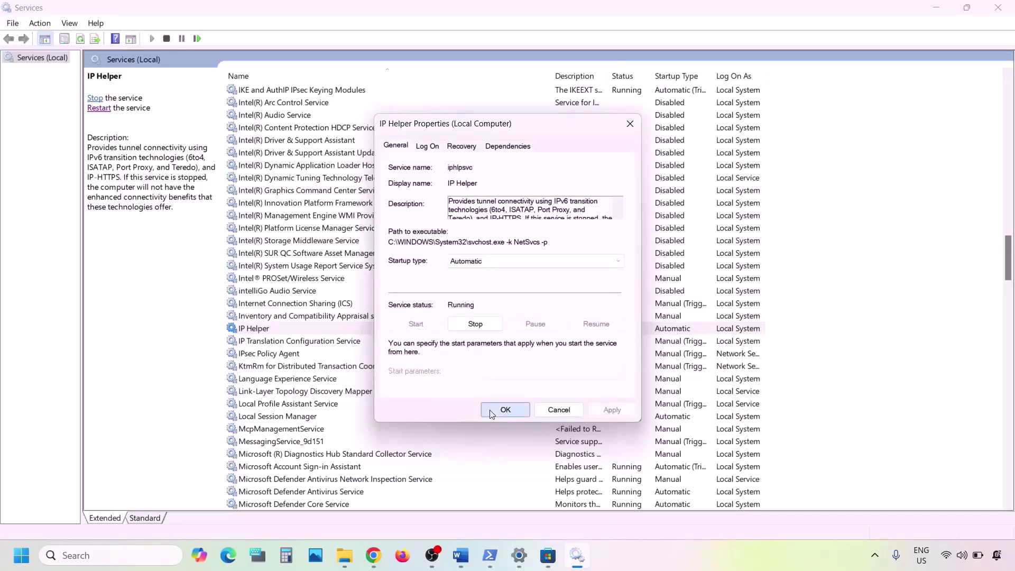
- Restart the IP Helper service
right_click(267, 333)
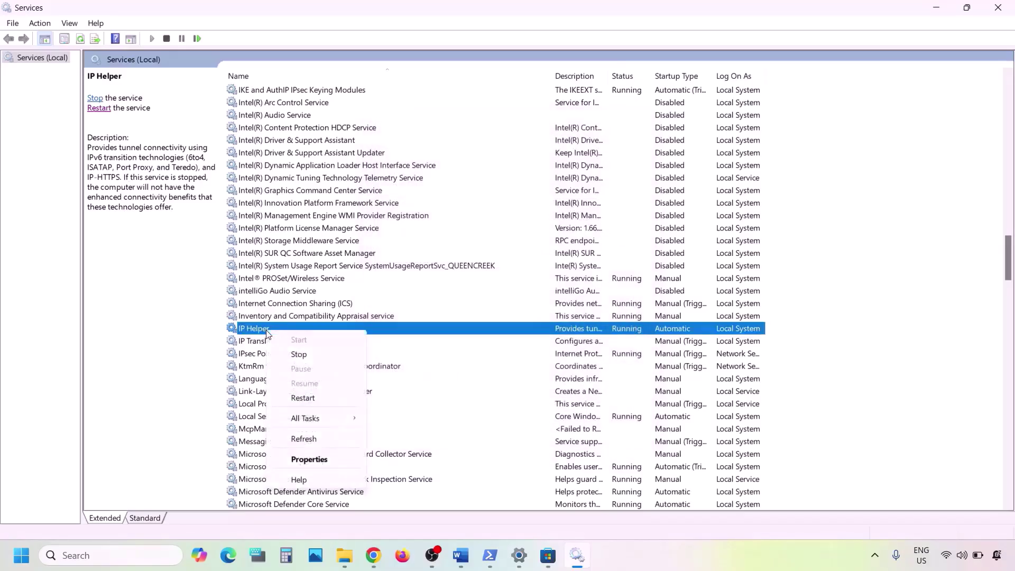
click(303, 399)
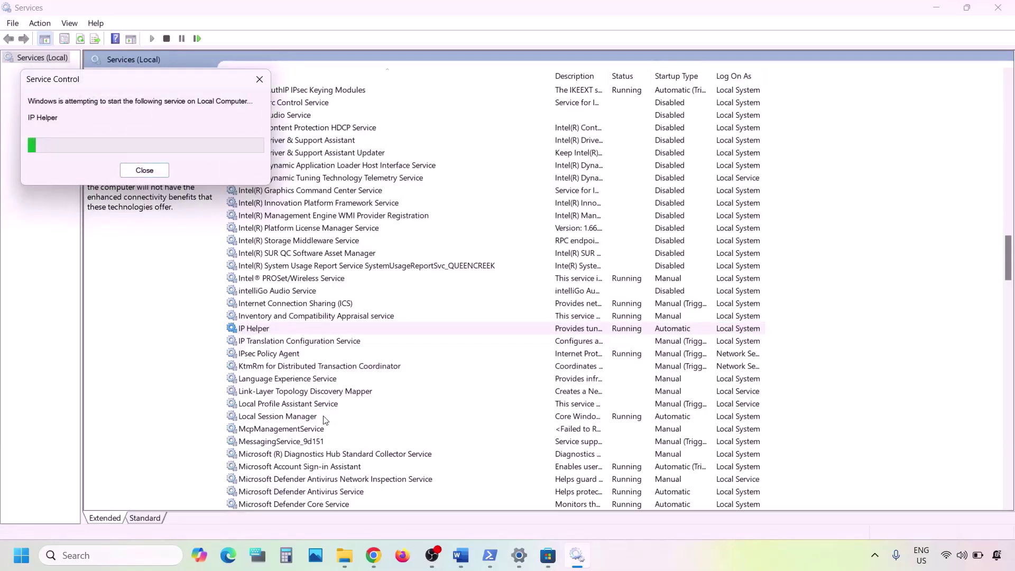
click(309, 421)
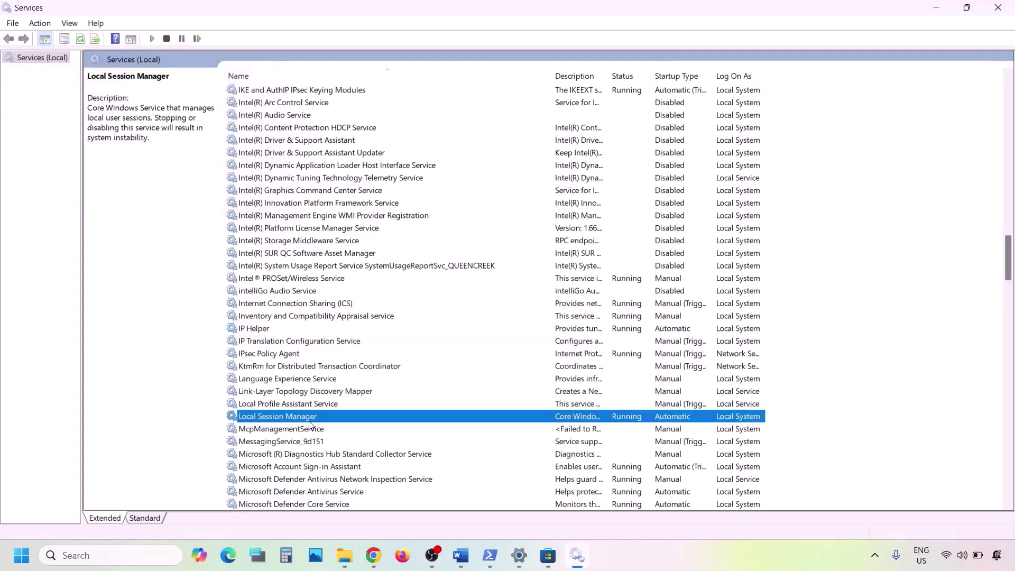
key(x)
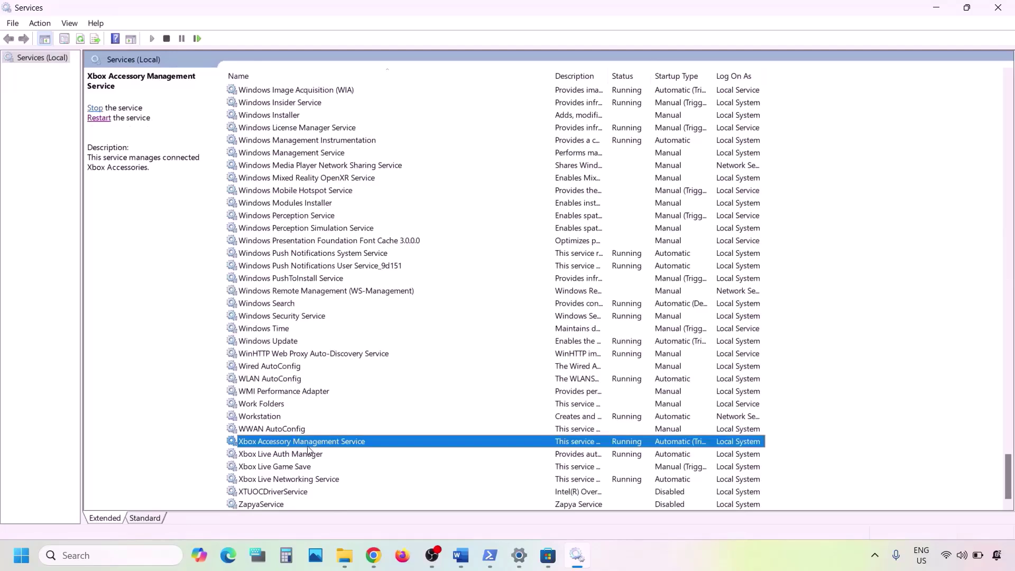
- Set Xbox Accessory Management Service and Xbox Live Auth Manager to Automatic startup
double_click(278, 446)
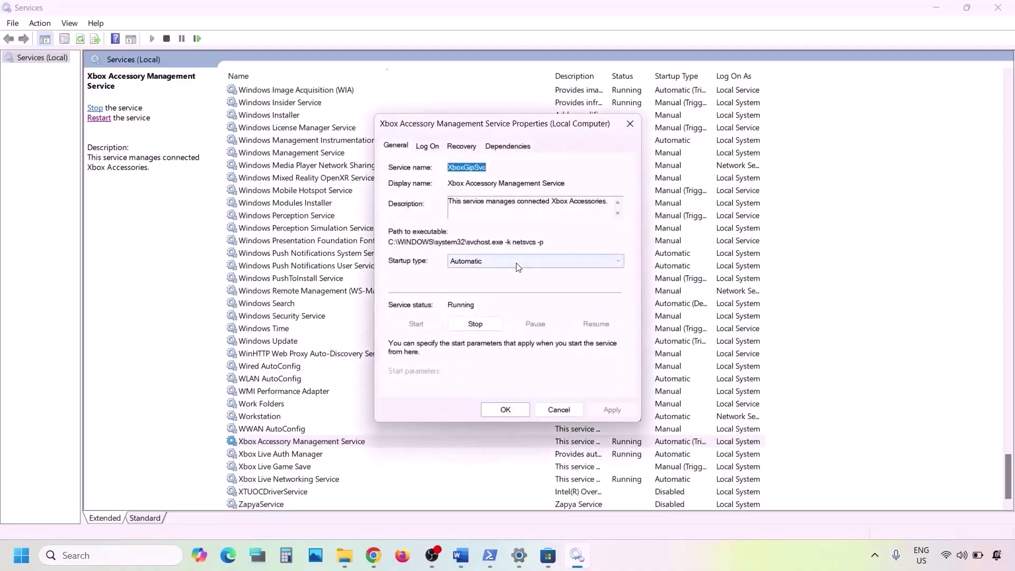
click(519, 261)
click(481, 281)
click(612, 405)
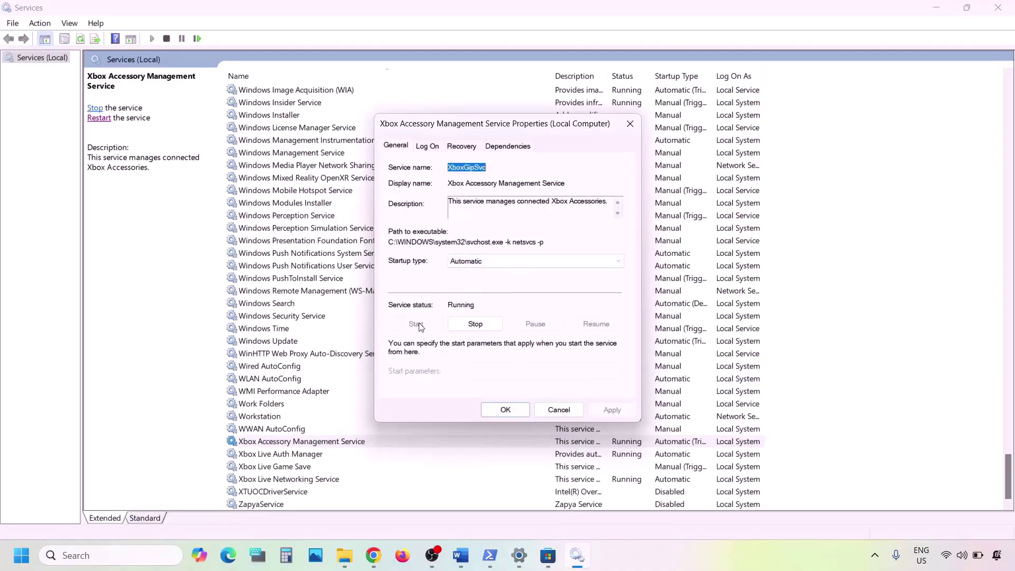
click(506, 410)
click(288, 456)
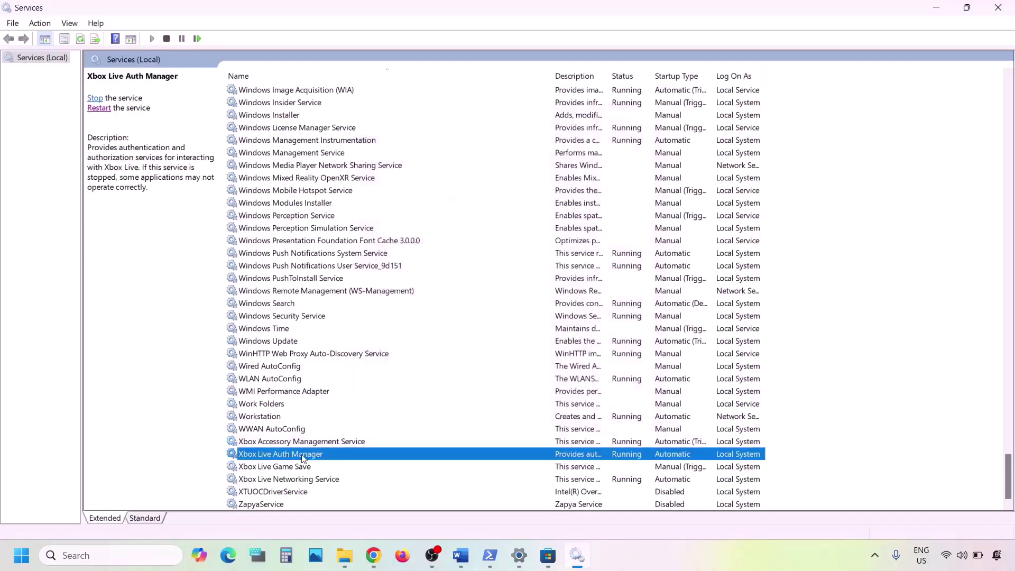
double_click(303, 456)
click(486, 261)
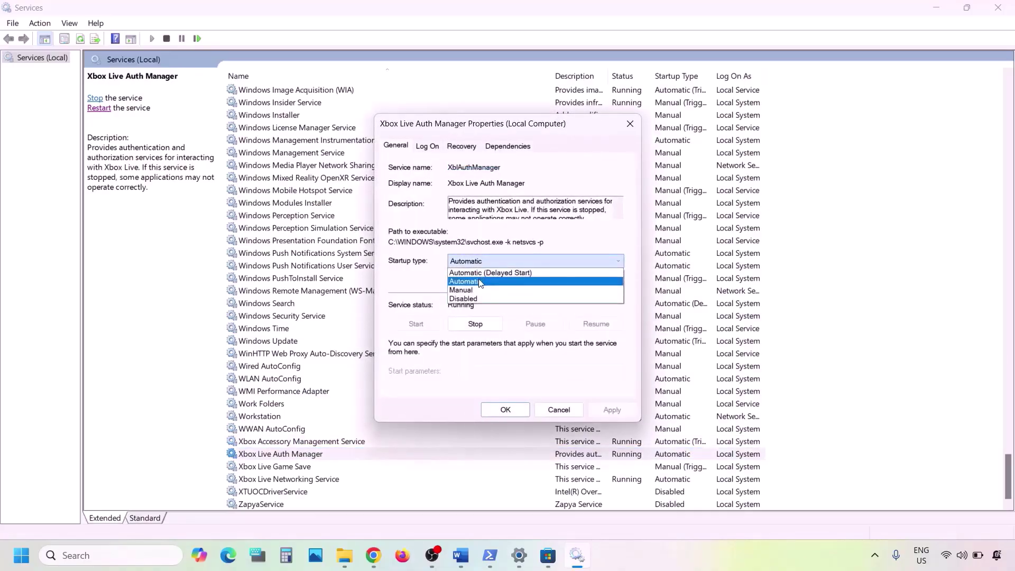
click(481, 281)
click(606, 411)
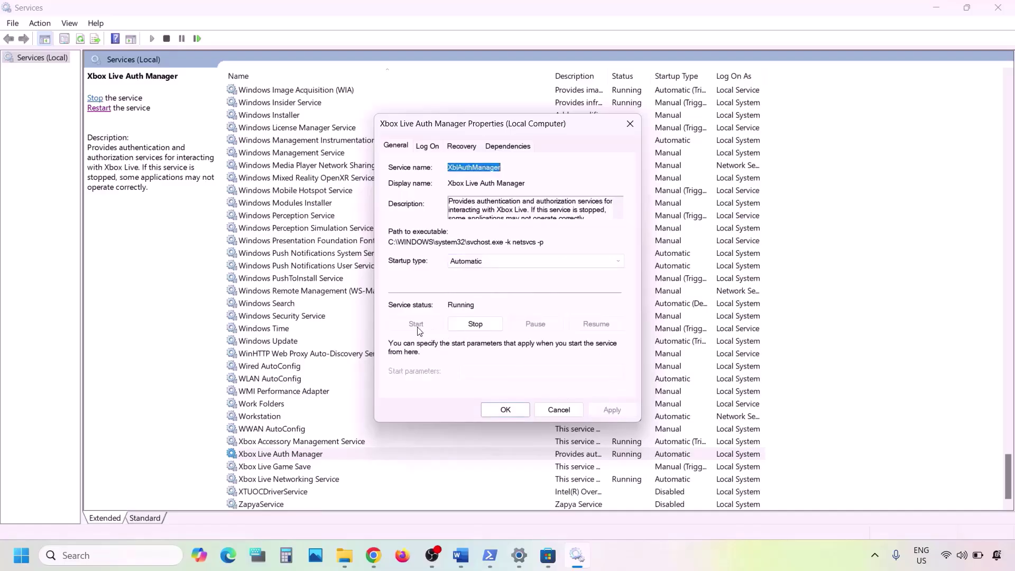
click(506, 411)
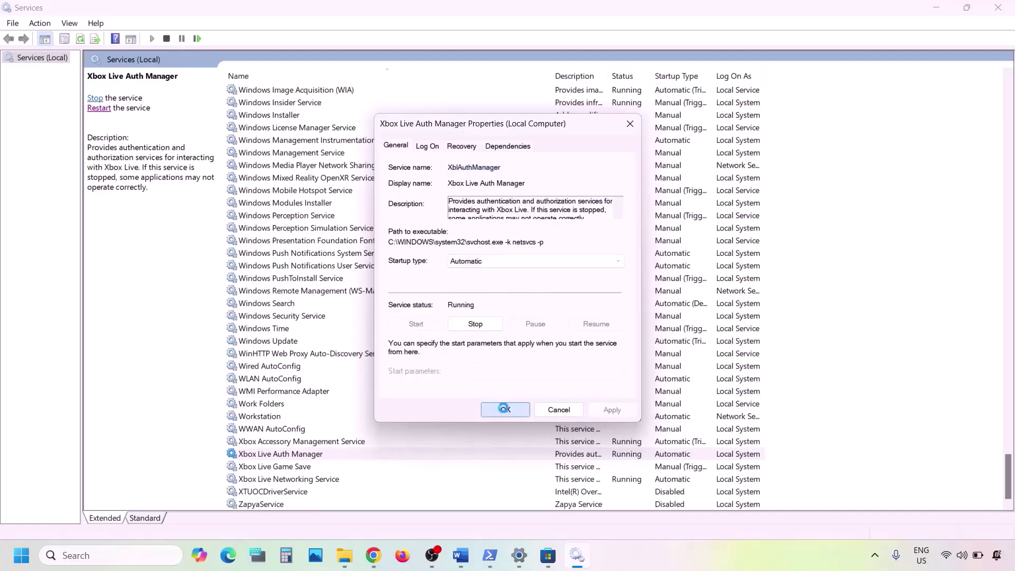
- Switch Xbox Live Game Save from Manual to Automatic and start the service
double_click(260, 466)
click(489, 262)
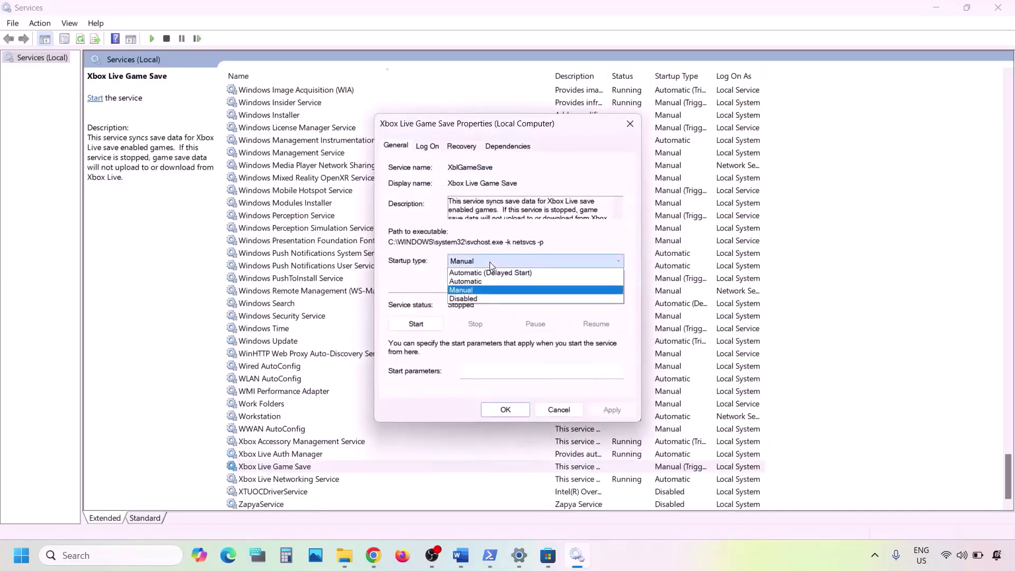
click(482, 281)
click(611, 410)
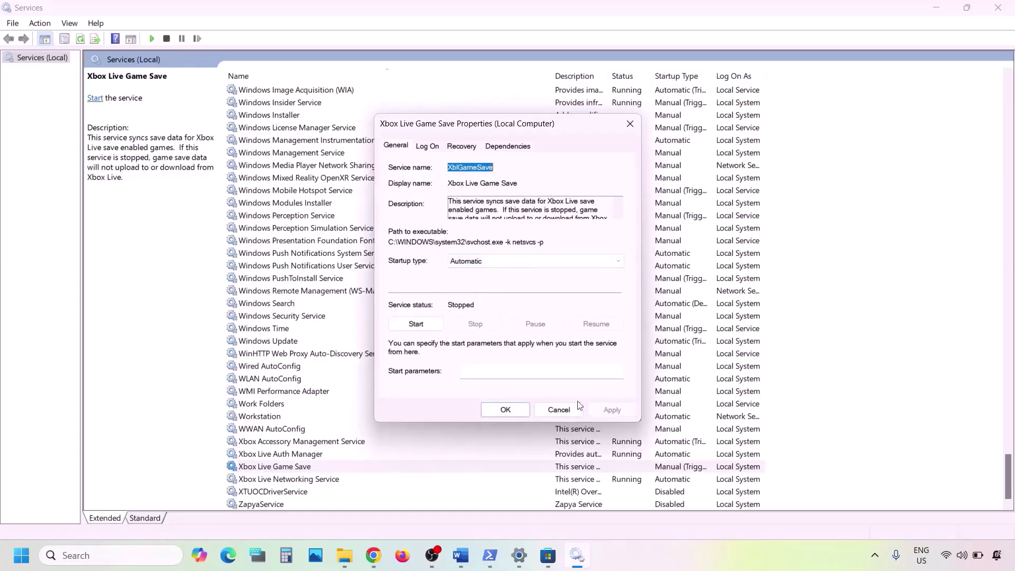
click(413, 324)
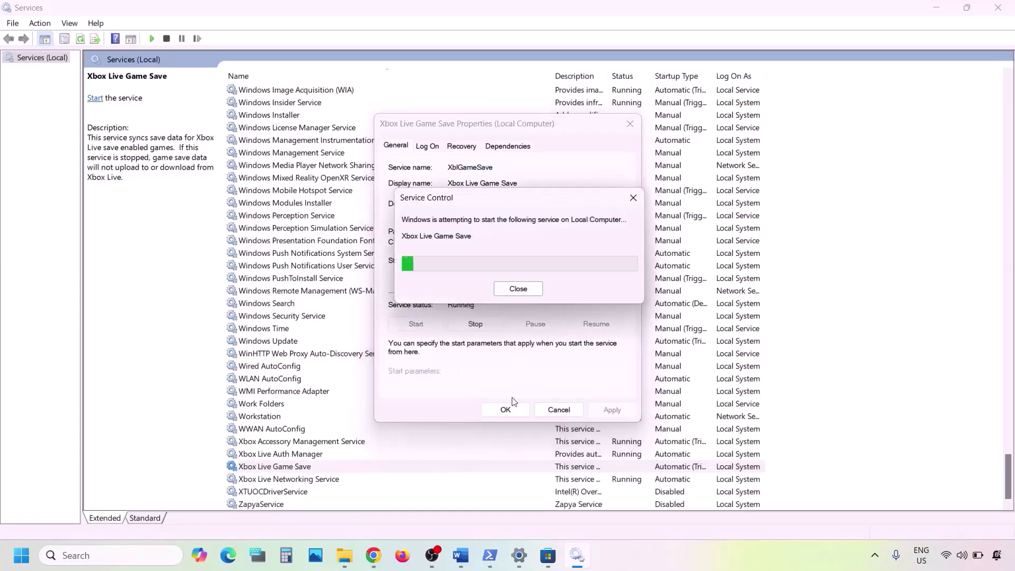
click(505, 411)
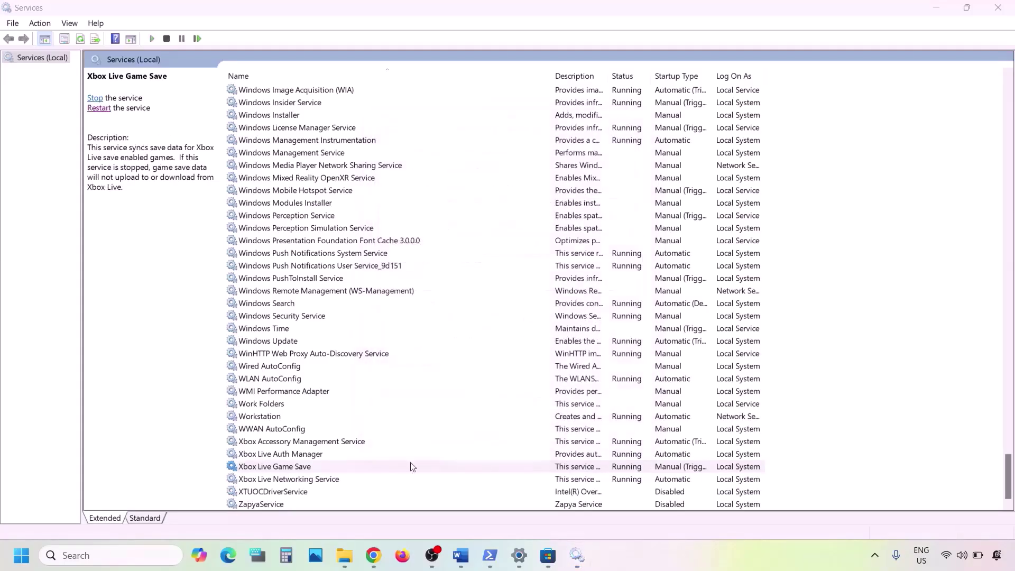
- Set Xbox Live Networking Service to Automatic startup
double_click(324, 480)
click(492, 264)
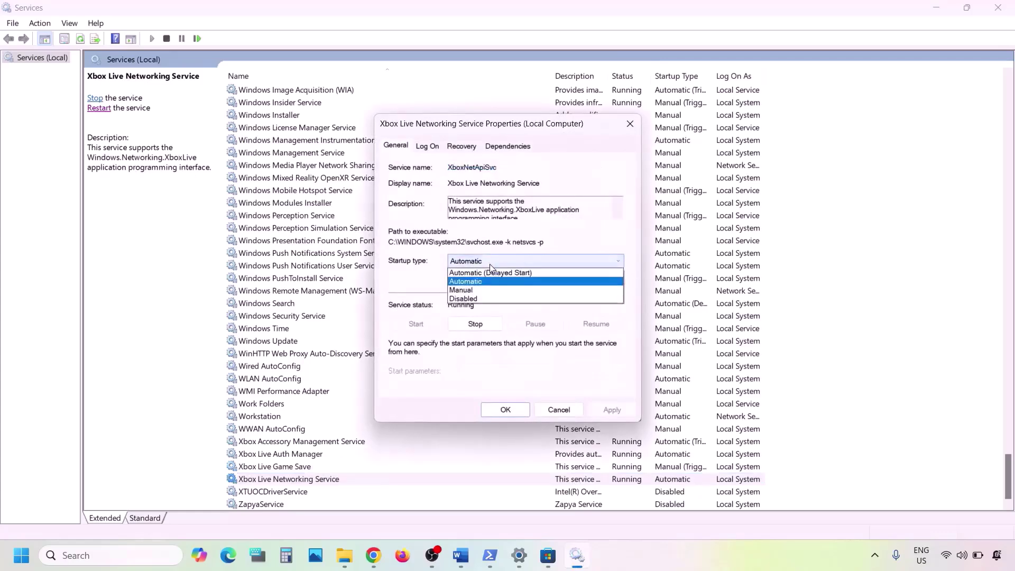
click(484, 282)
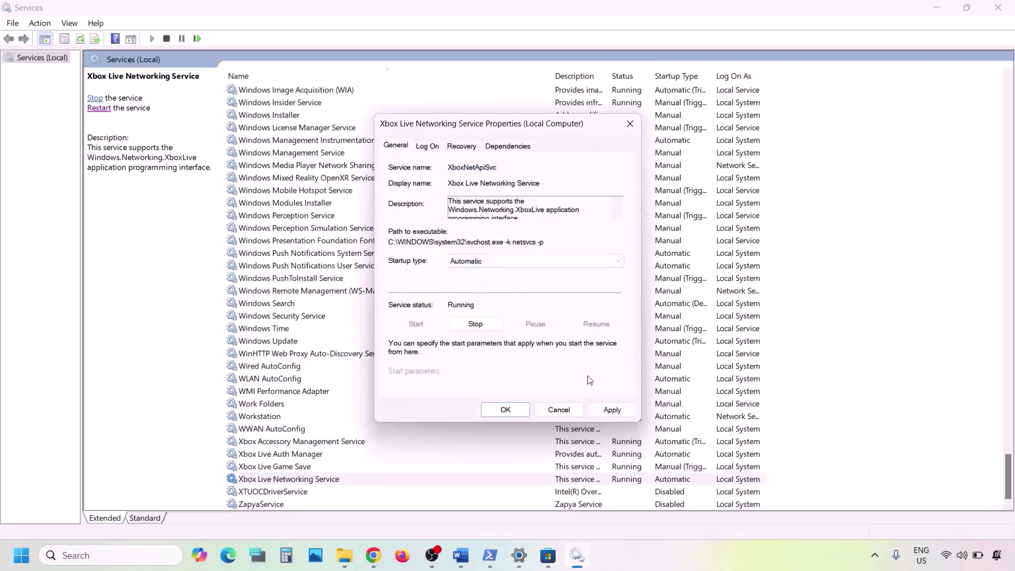
click(608, 410)
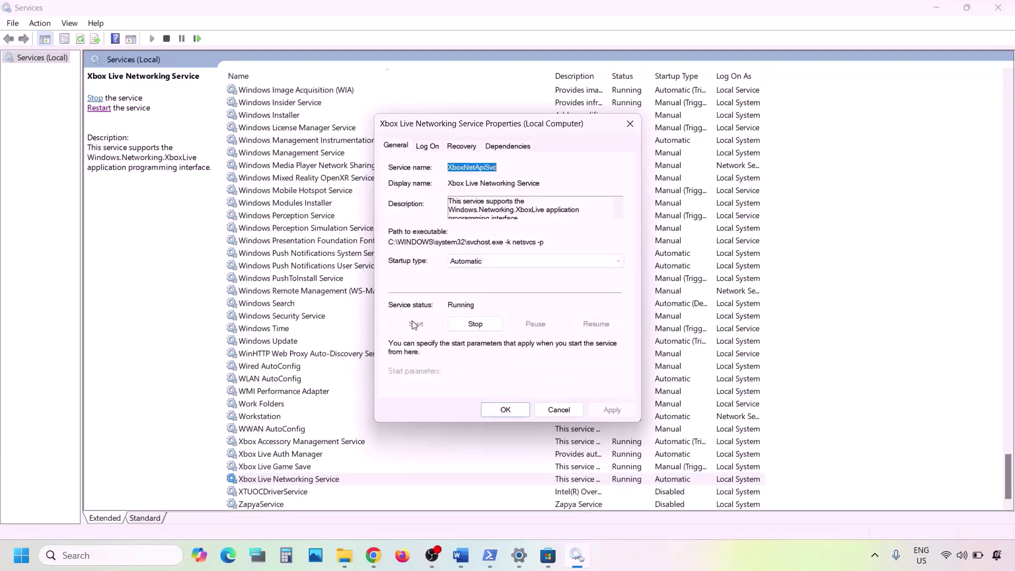
click(500, 415)
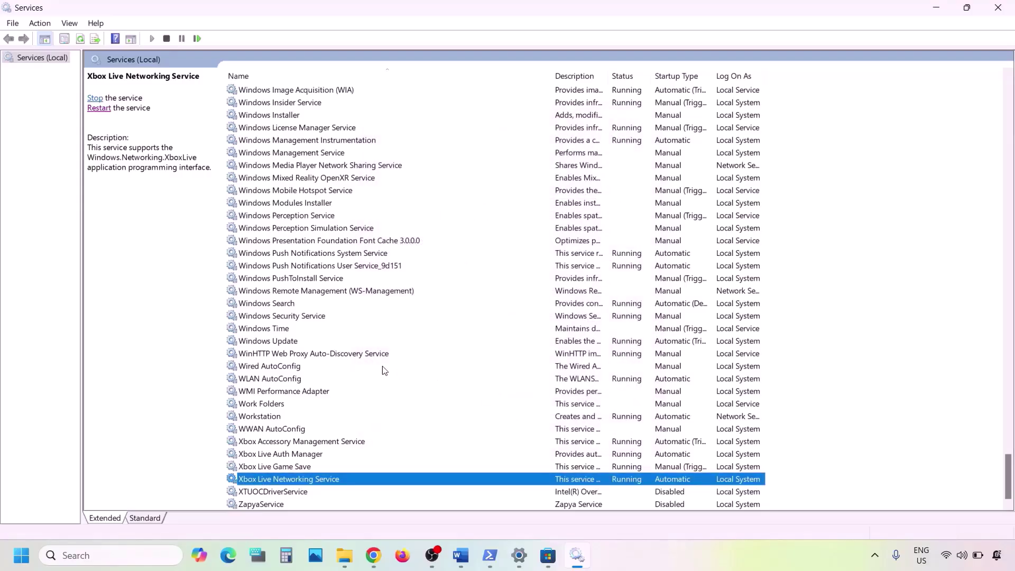
click(299, 346)
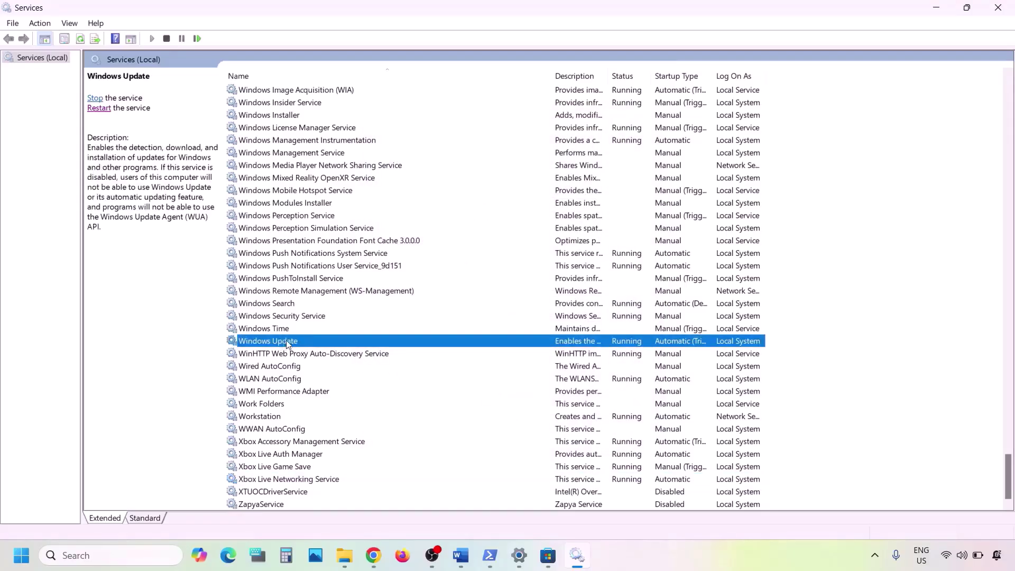
- Set the Windows Update service startup type to Automatic
double_click(300, 345)
click(500, 259)
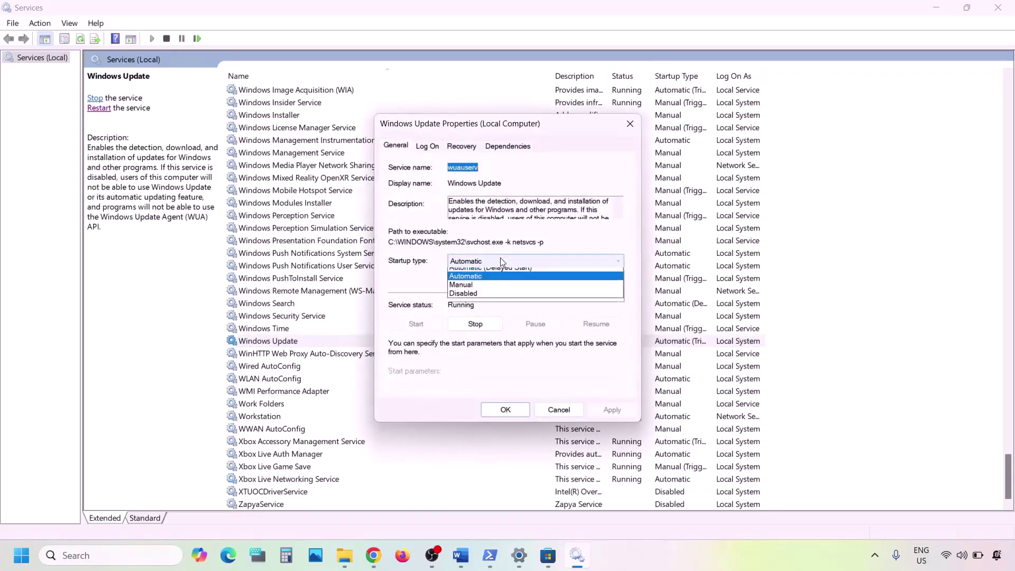
click(487, 284)
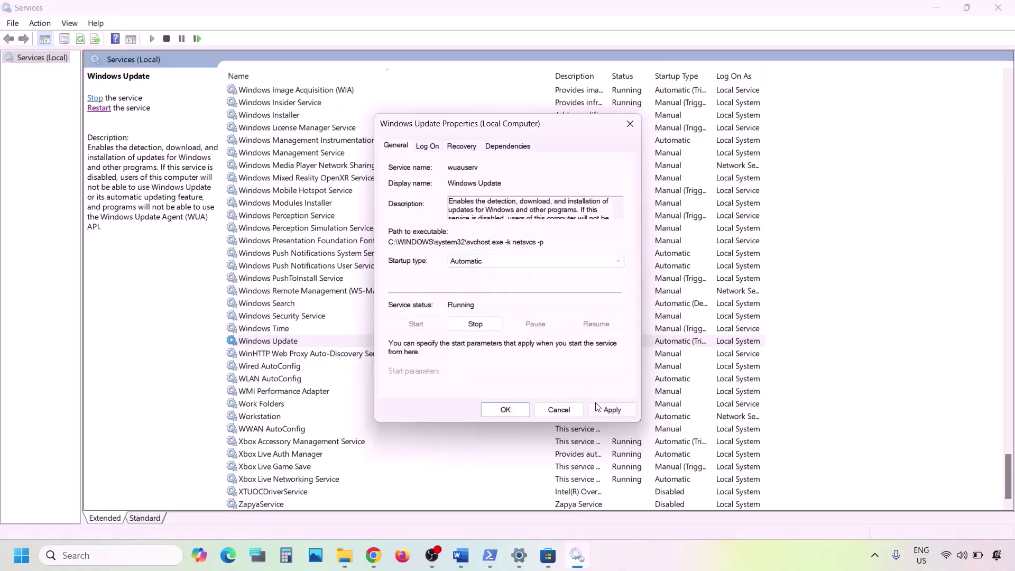
click(611, 410)
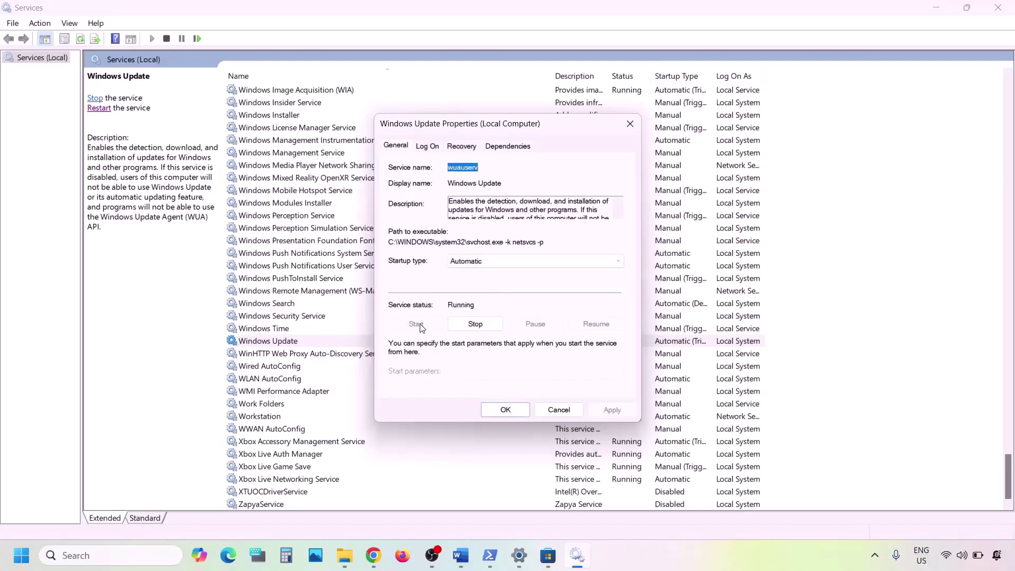
click(502, 412)
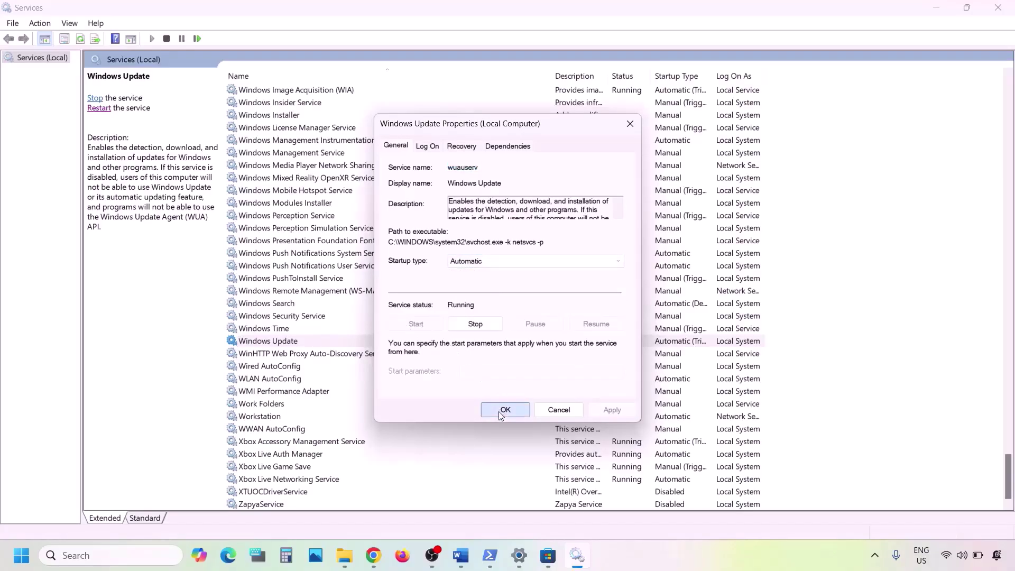
- Locate the two Gaming Services entries and inspect the first one's properties
click(344, 290)
key(g)
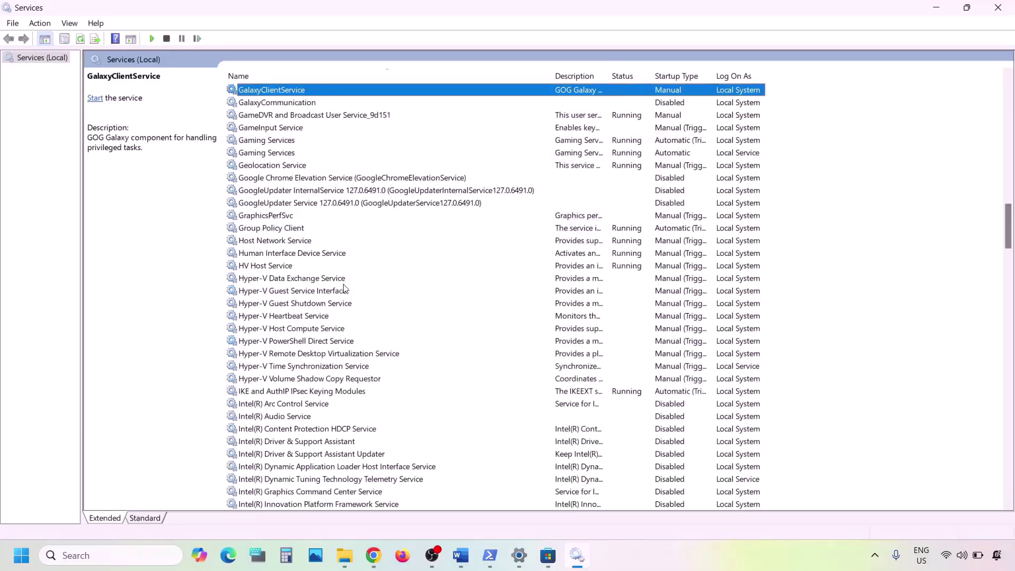
scroll(344, 289, up, 1)
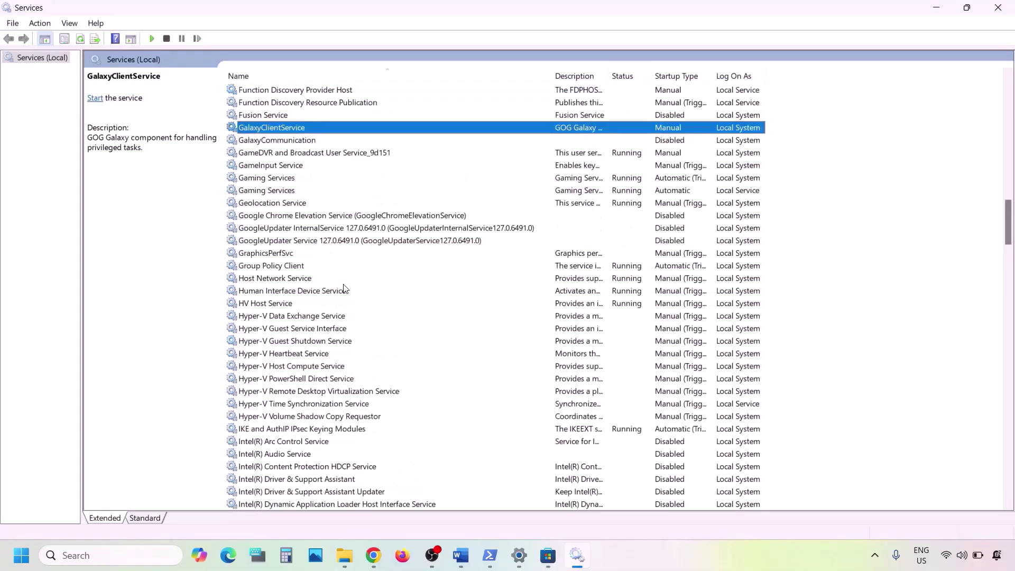
click(267, 179)
click(281, 188)
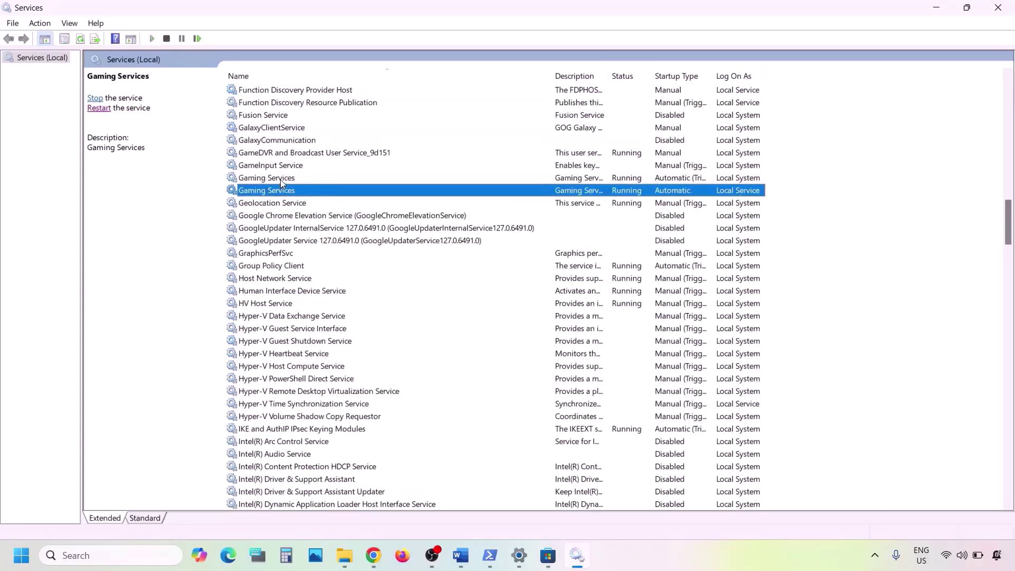
click(281, 180)
double_click(580, 178)
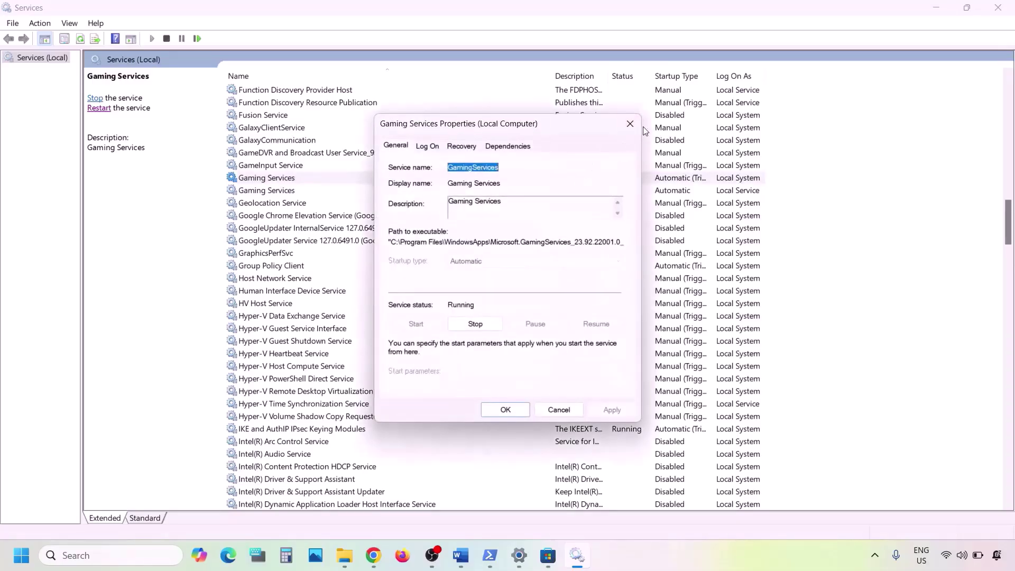
click(630, 124)
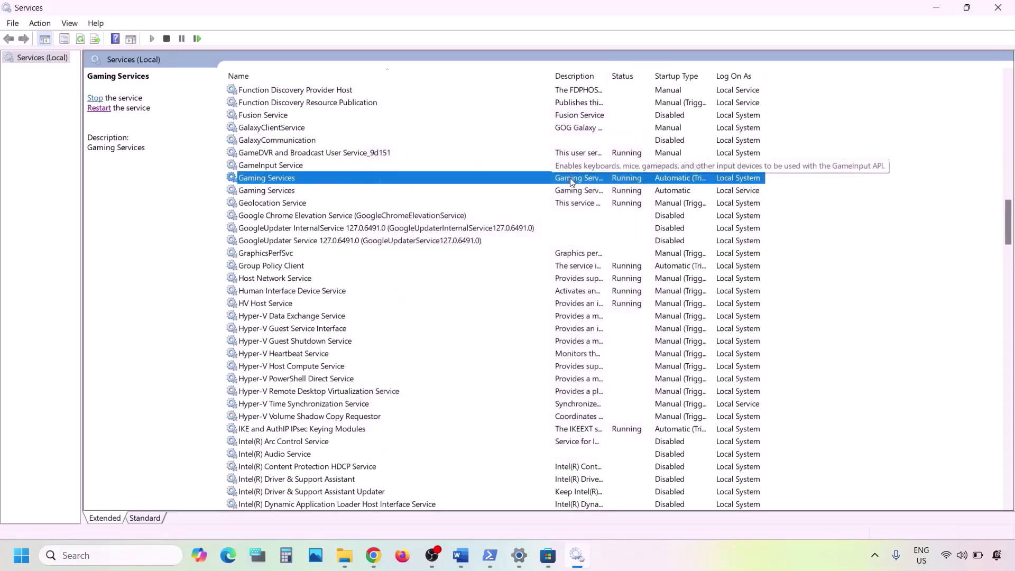
- Restart both Gaming Services entries
right_click(598, 182)
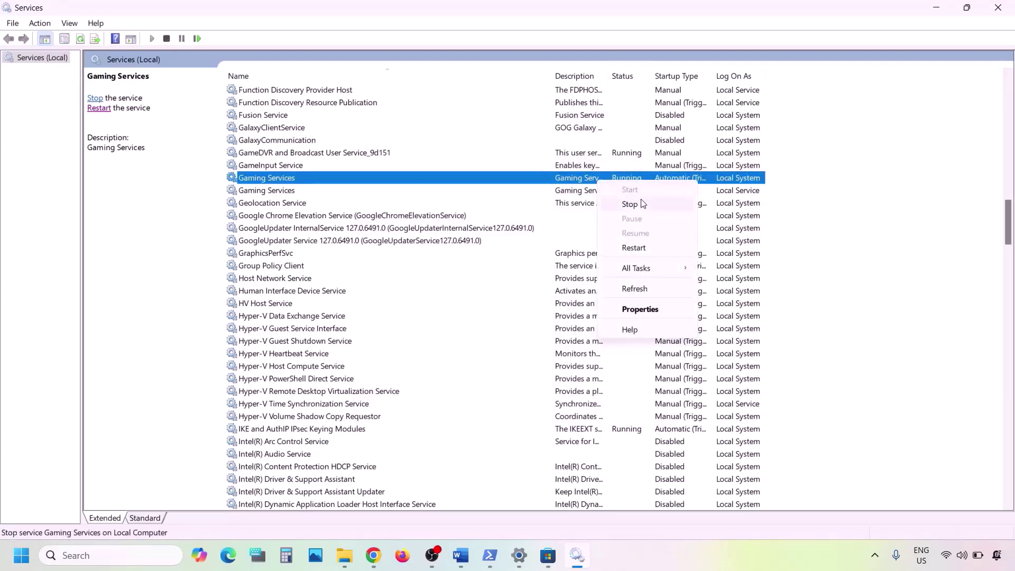
click(634, 248)
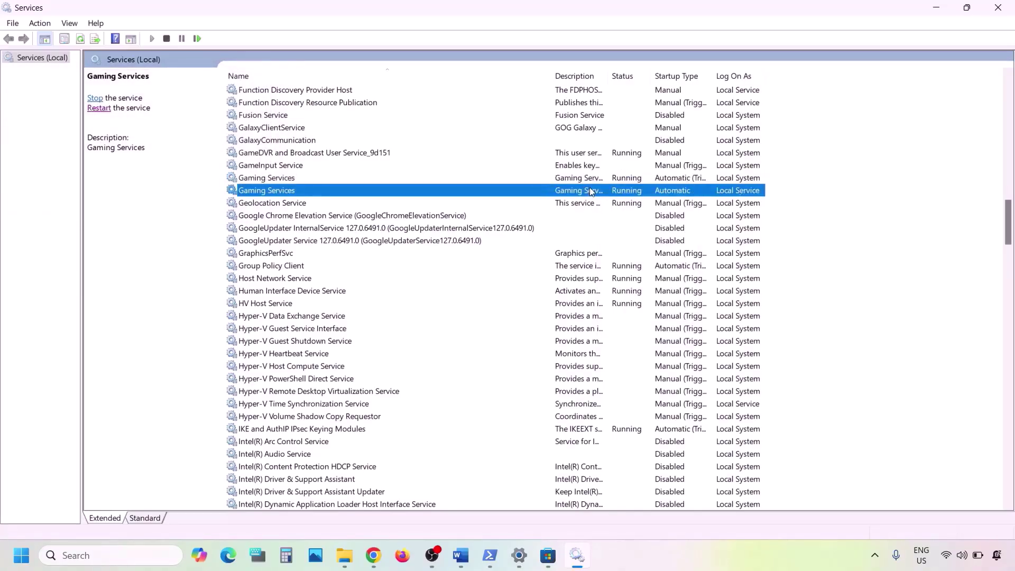
right_click(590, 189)
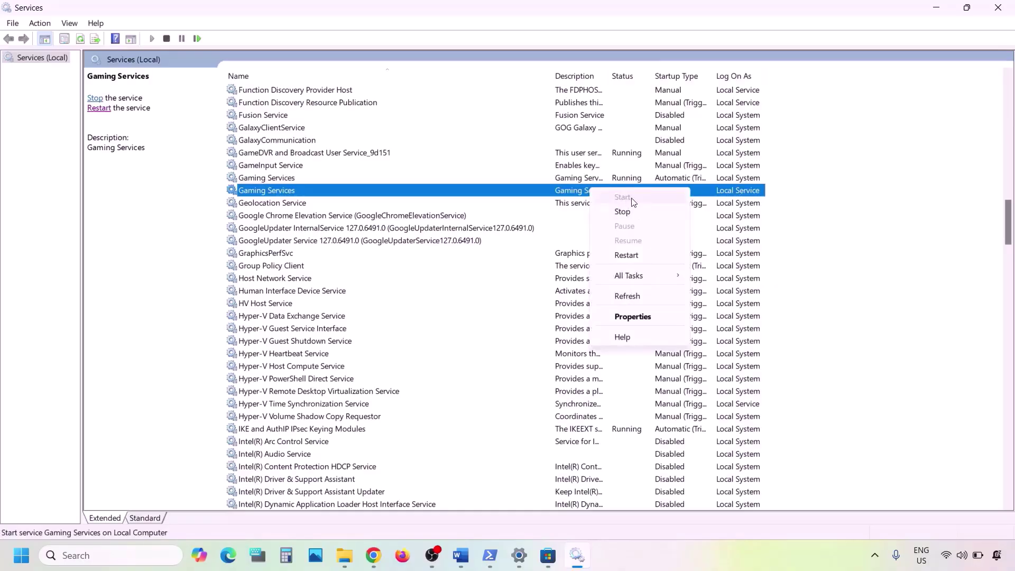
click(640, 255)
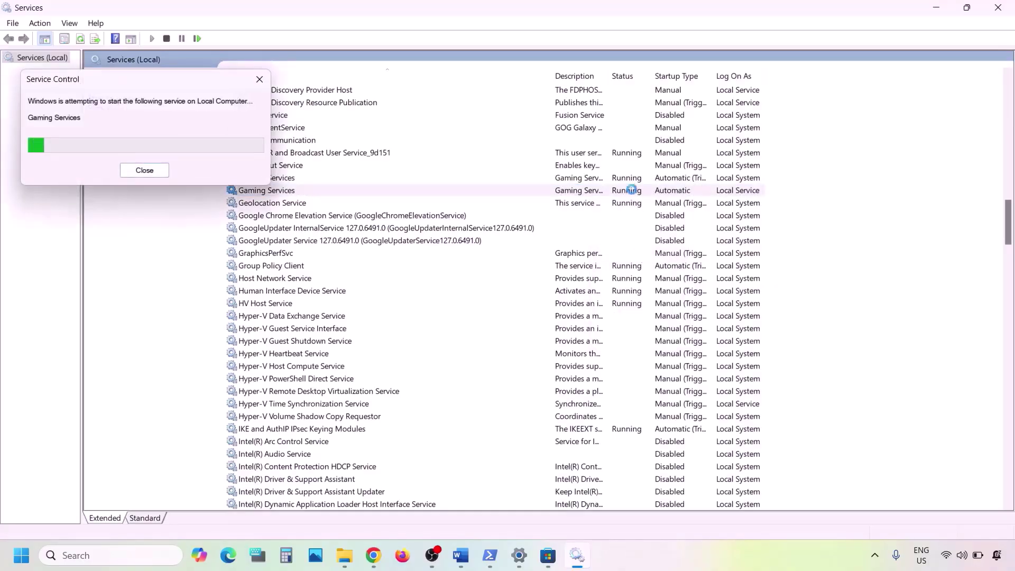
- Stop both Gaming Services entries, then restart and start them so both run again
right_click(591, 179)
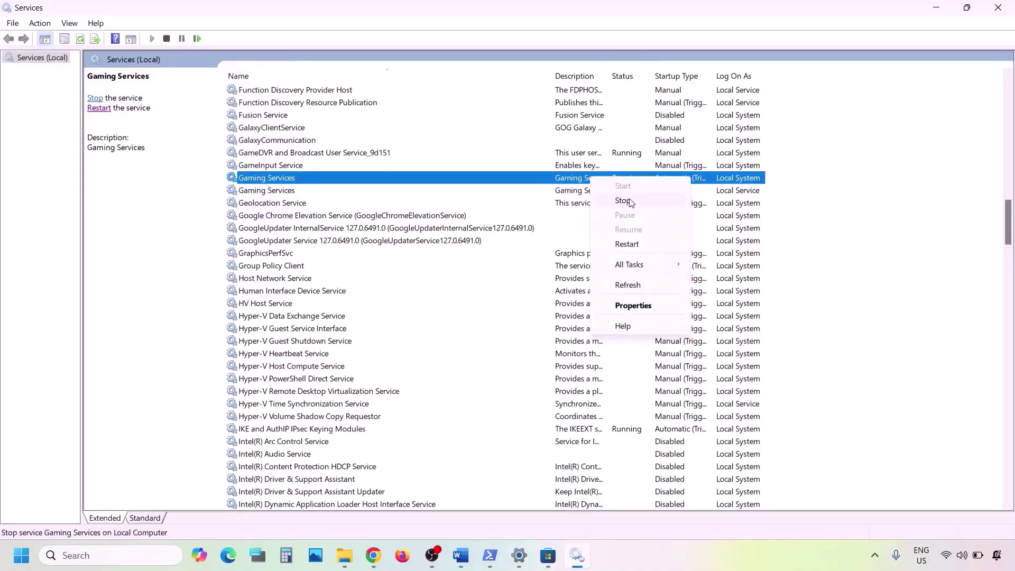
click(624, 201)
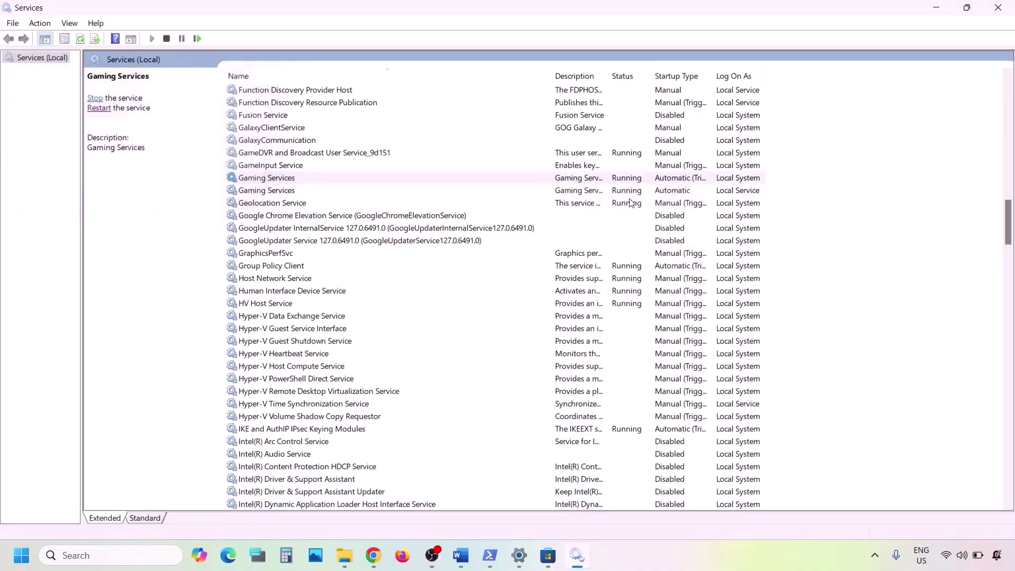
right_click(591, 192)
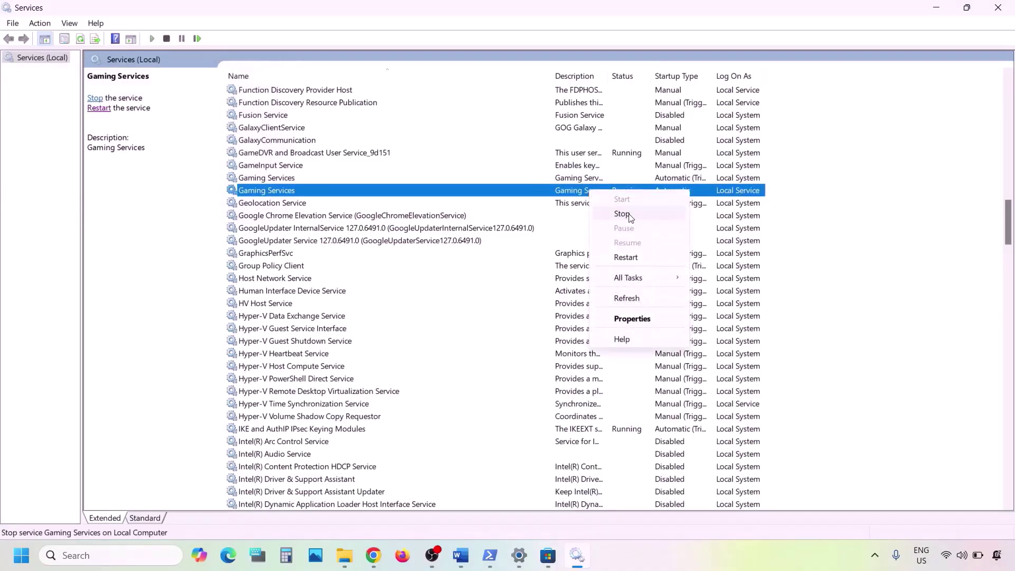
click(629, 216)
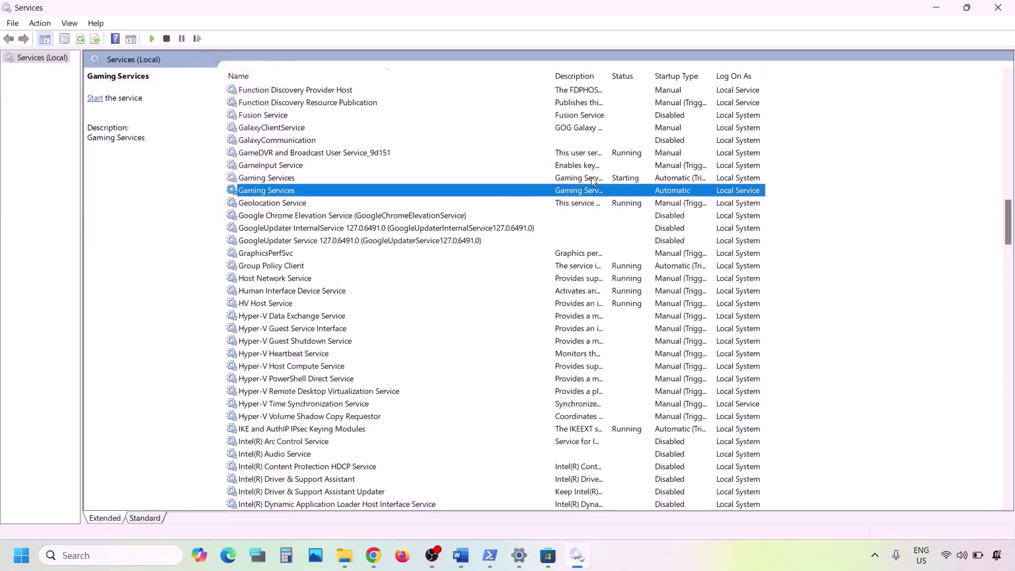
right_click(591, 176)
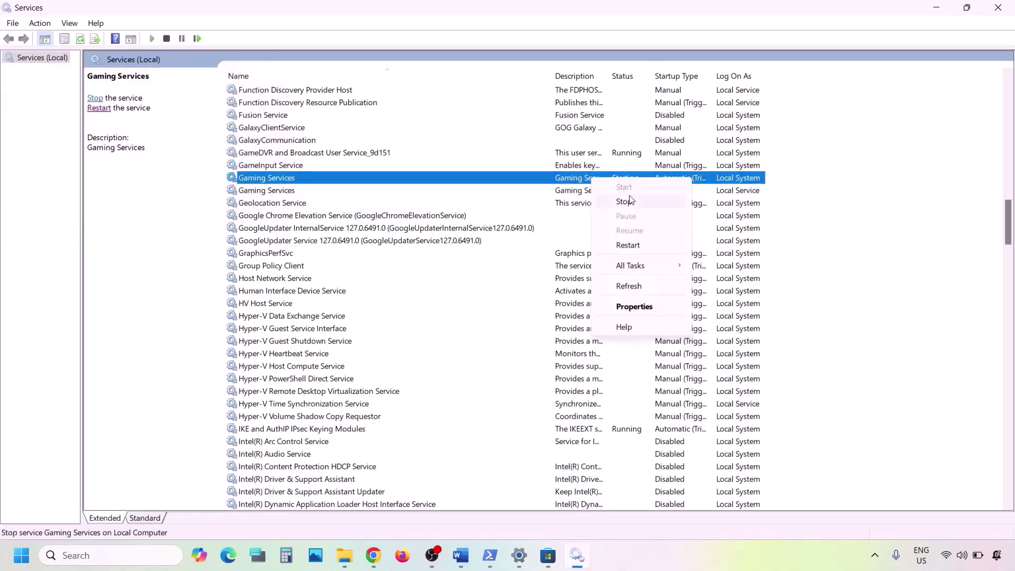
click(634, 244)
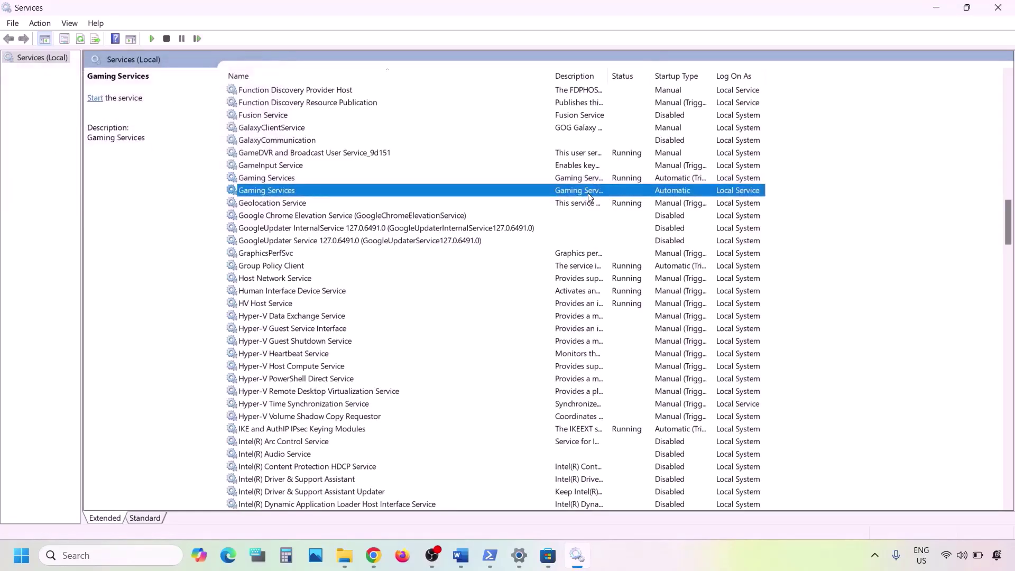
right_click(607, 194)
click(637, 204)
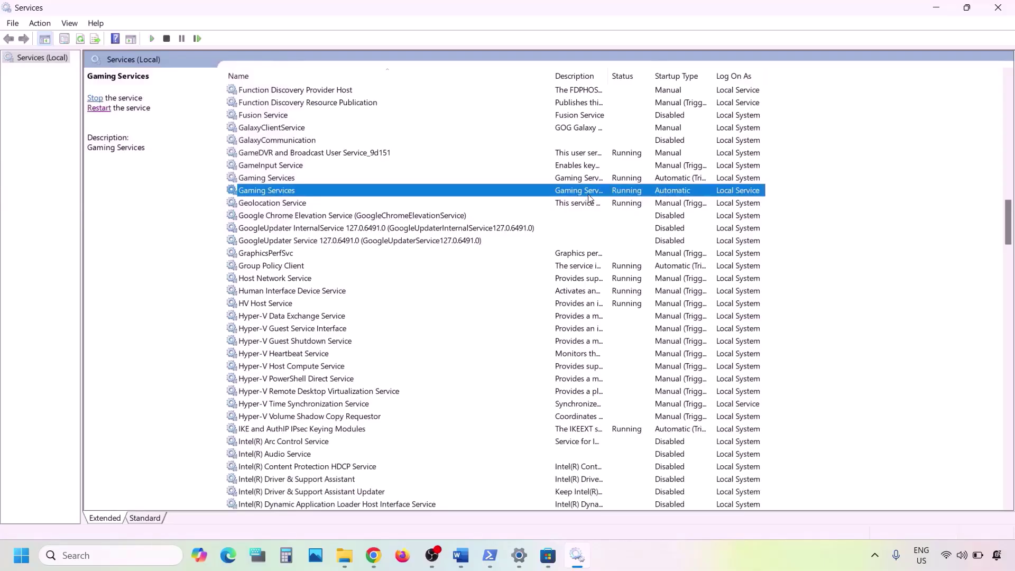
click(577, 178)
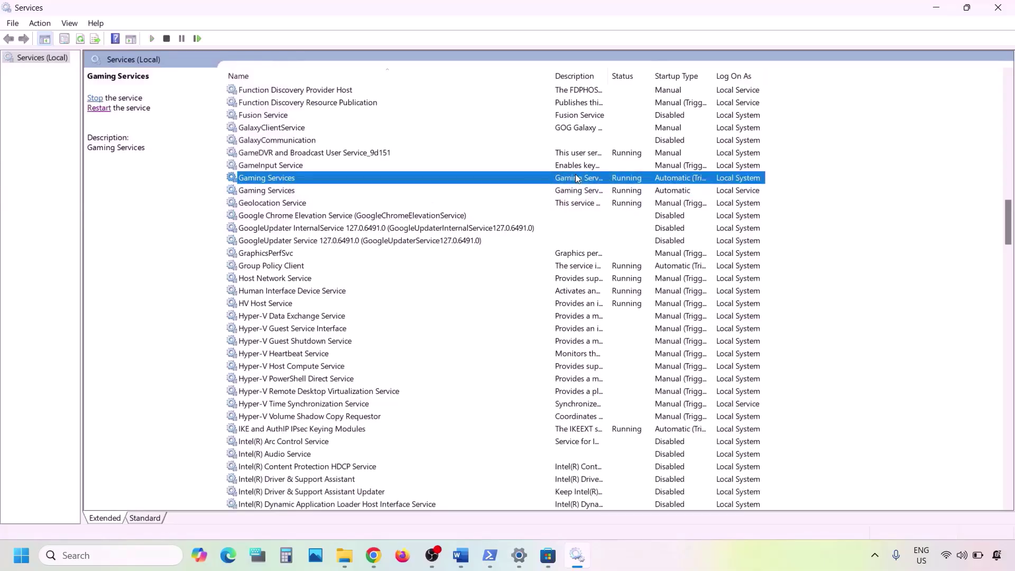
key(m)
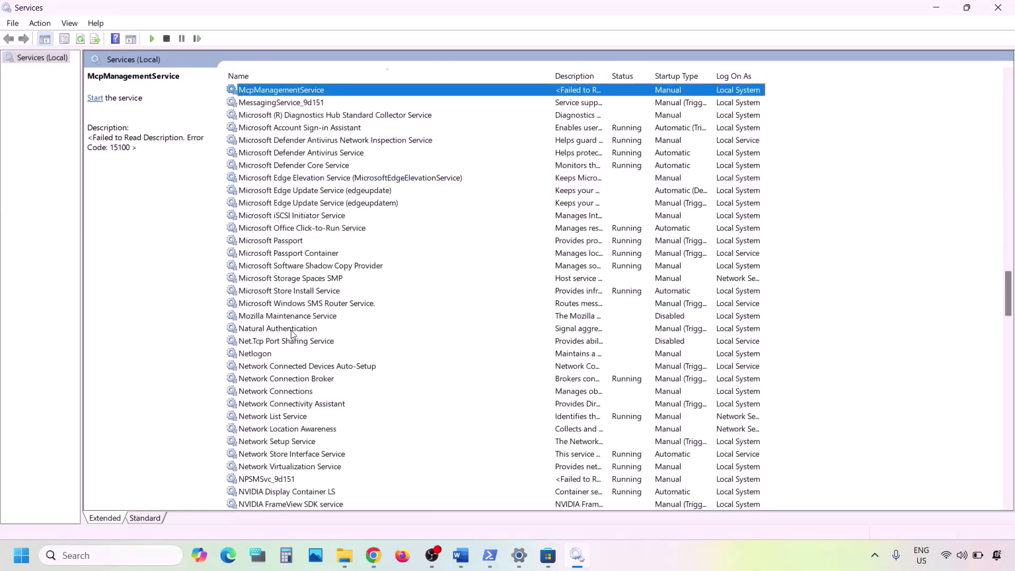
- Set Microsoft Store Install Service to Automatic startup, then return to Word's Step 11 notes
click(298, 295)
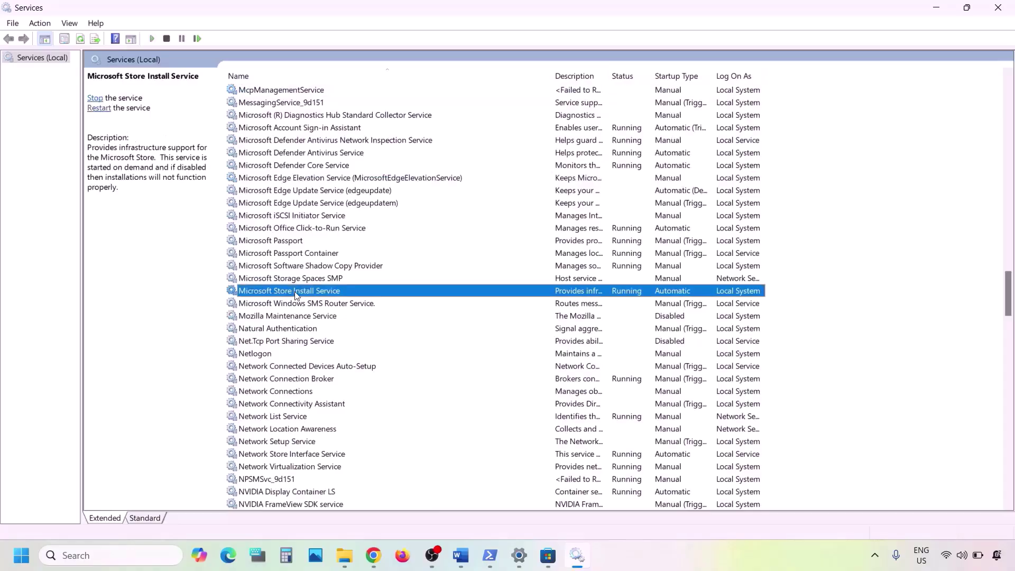
double_click(409, 297)
click(529, 261)
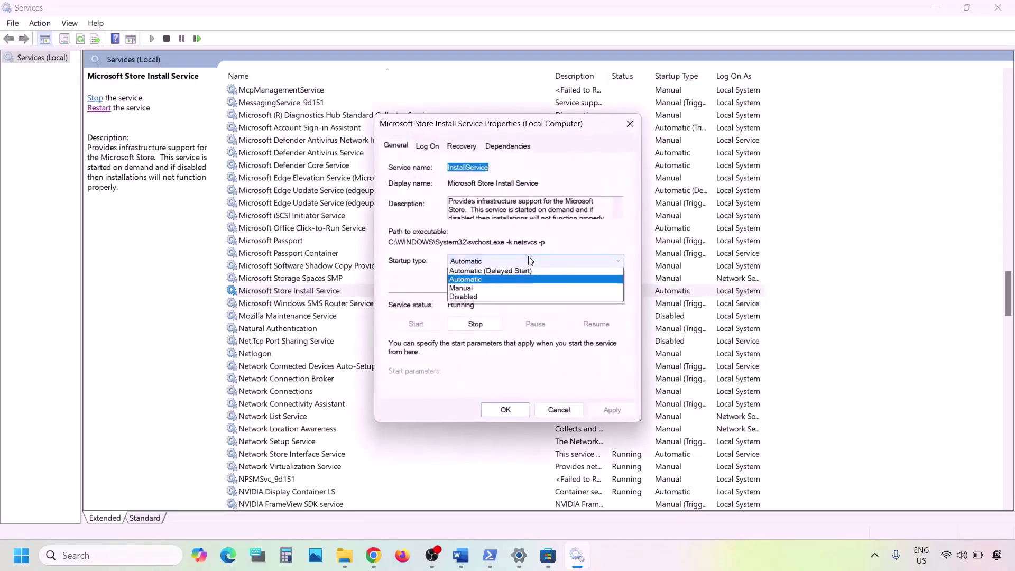
click(493, 281)
click(612, 409)
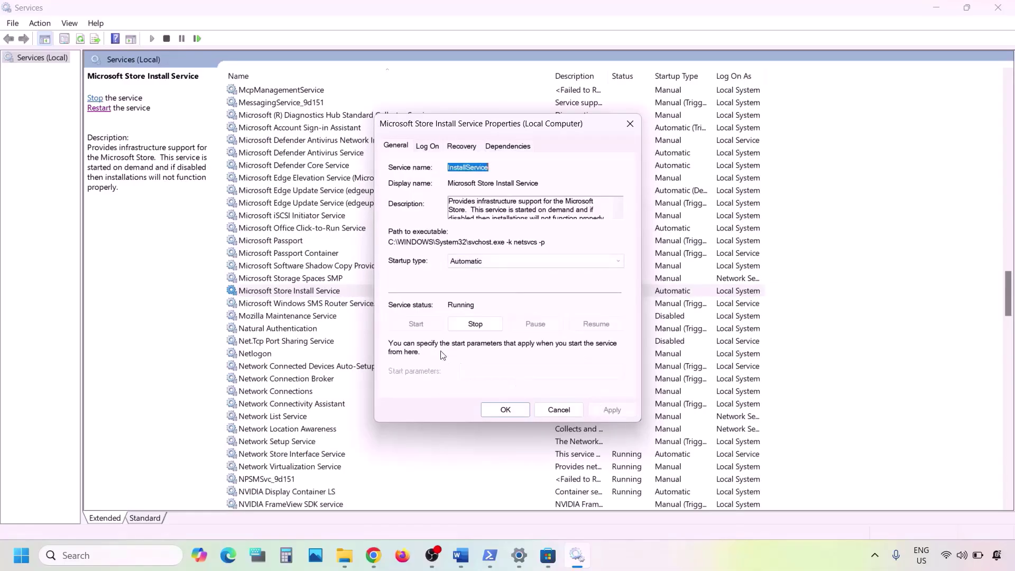
click(505, 407)
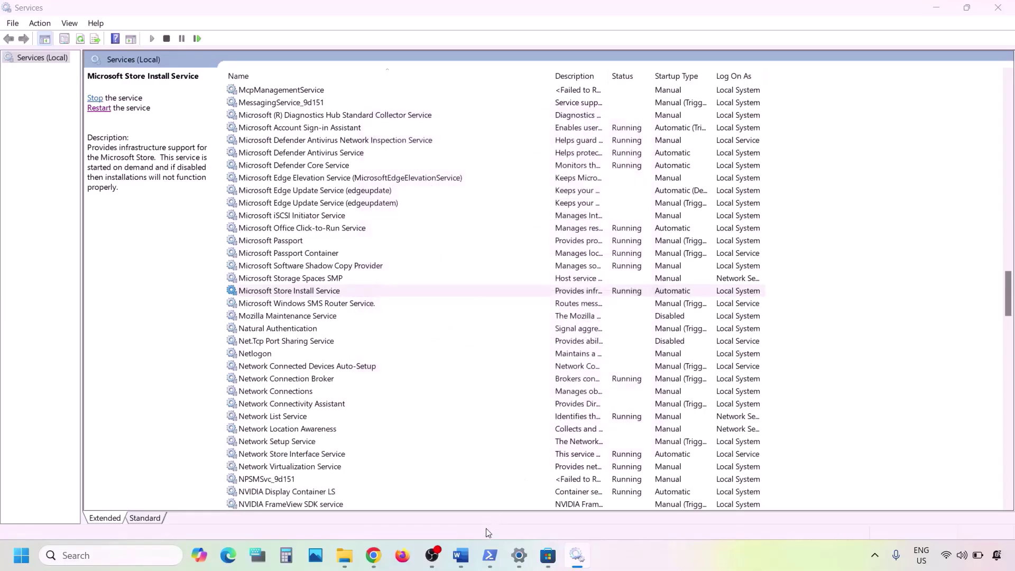
click(468, 564)
scroll(291, 437, down, 8)
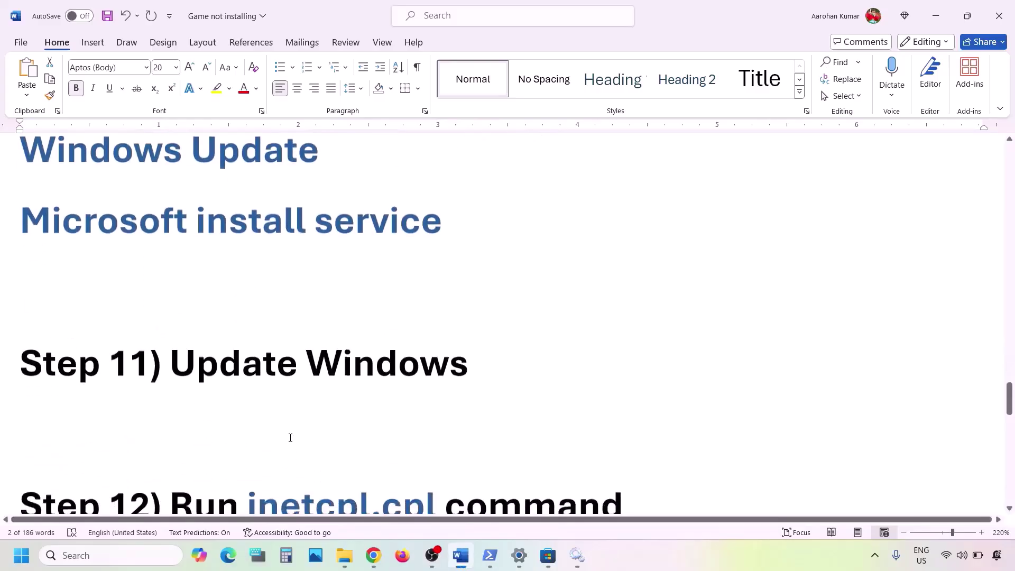
- Check for new updates on the Windows Update settings page
drag(170, 364, 473, 363)
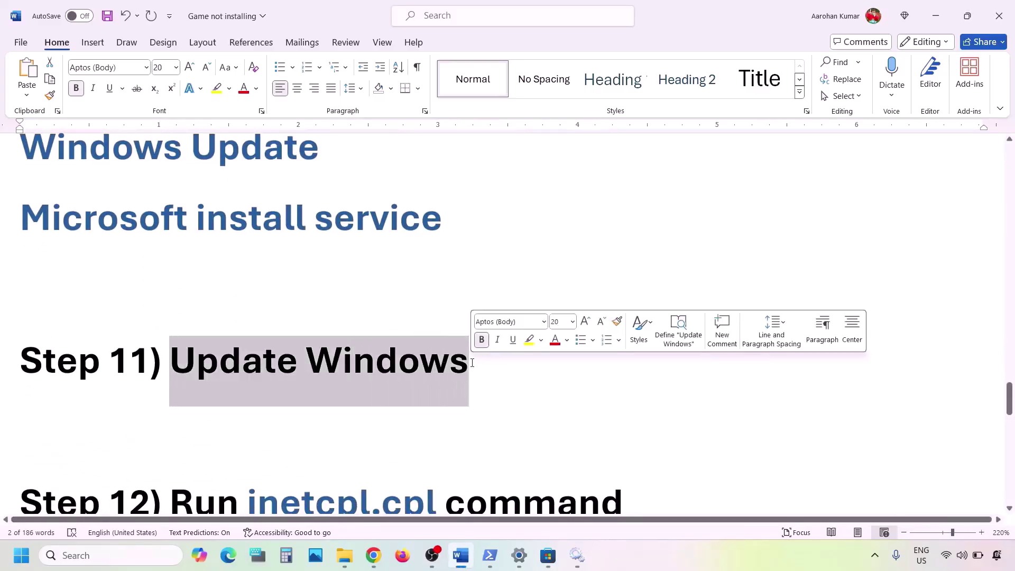
key(alt+Tab)
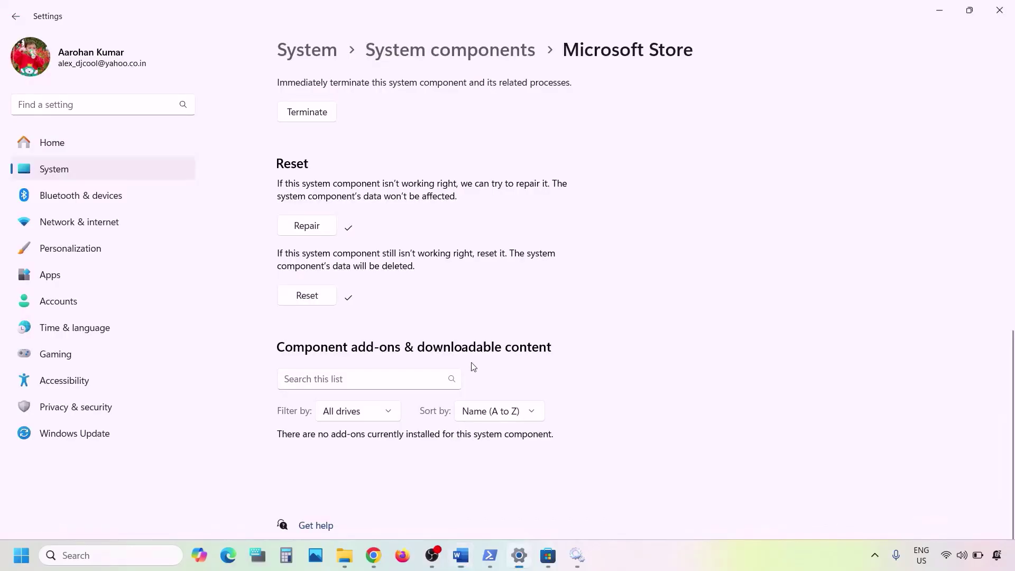
click(109, 427)
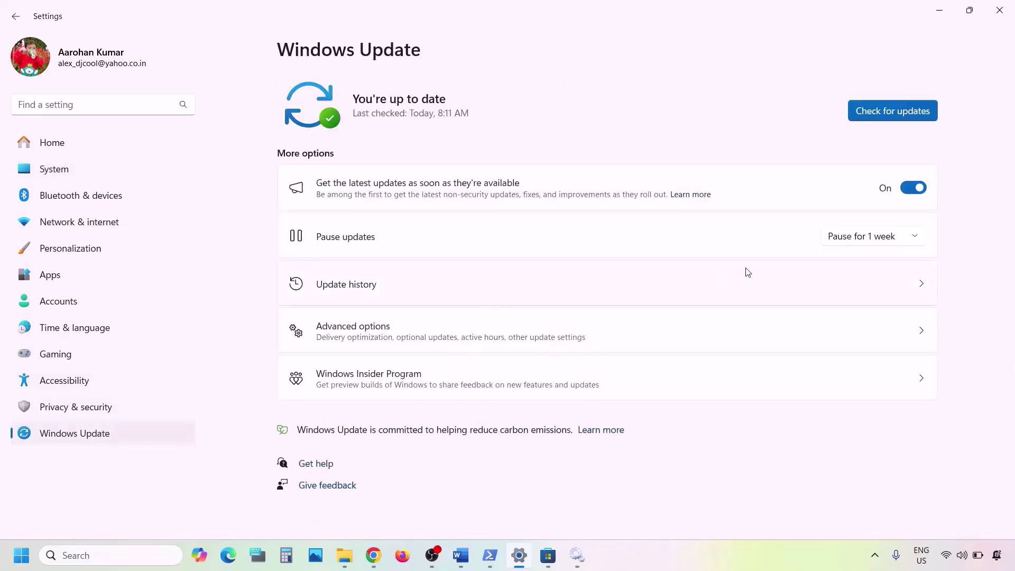
click(913, 116)
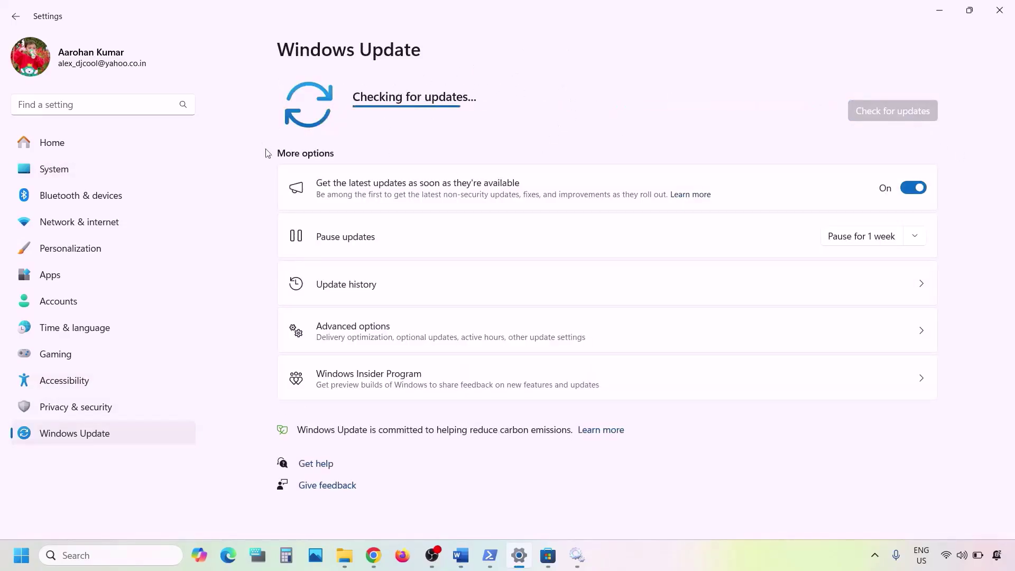
- Scroll Word's notes to Step 12 and select inetcpl.cpl in its heading
click(27, 554)
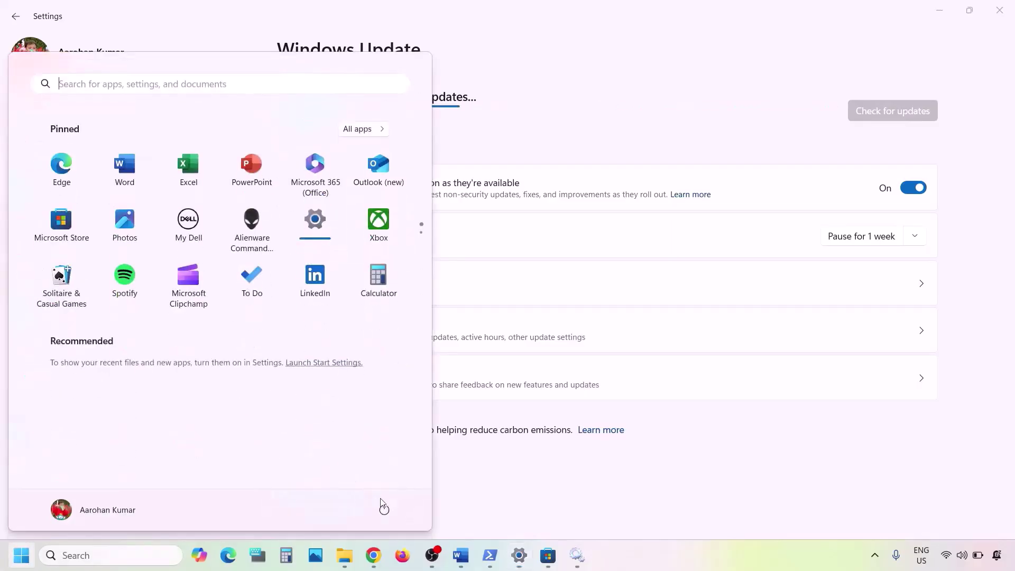
click(385, 511)
click(611, 463)
click(550, 514)
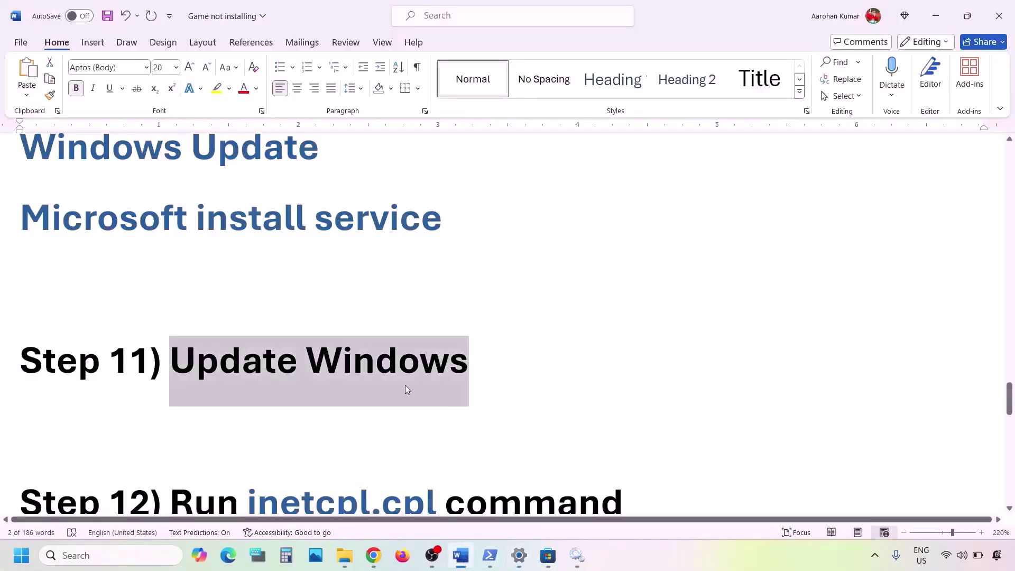
scroll(406, 385, down, 2)
scroll(406, 385, down, 1)
drag(441, 370, 268, 372)
- Copy inetcpl.cpl from the notes and open it through Windows search
key(ctrl+c)
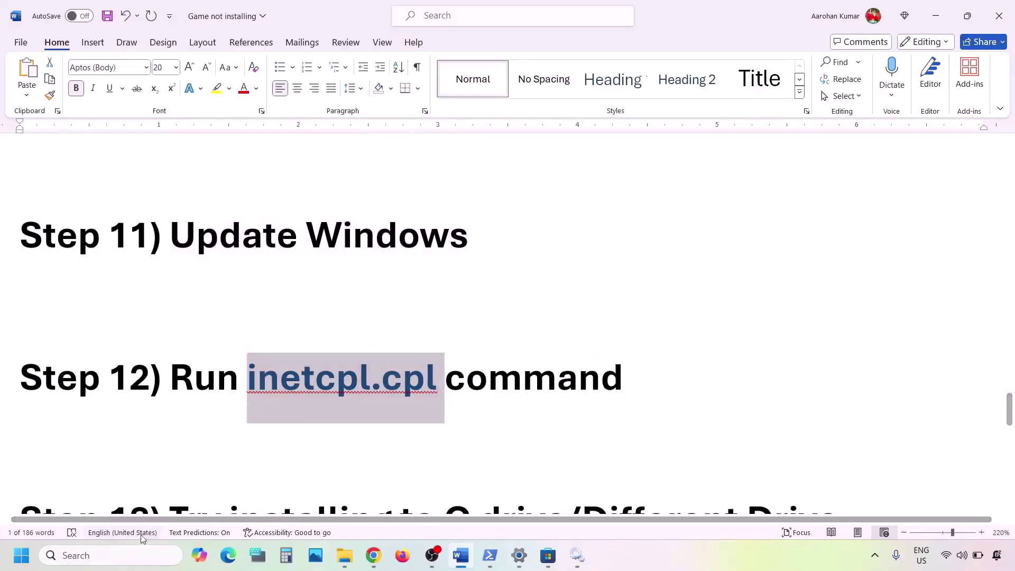
click(121, 559)
key(ctrl+v)
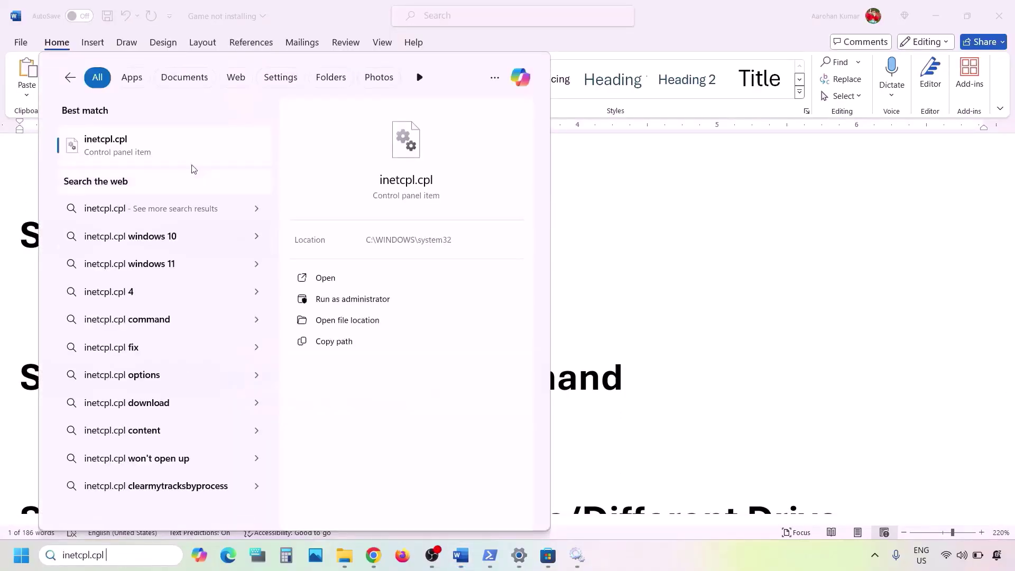
click(139, 153)
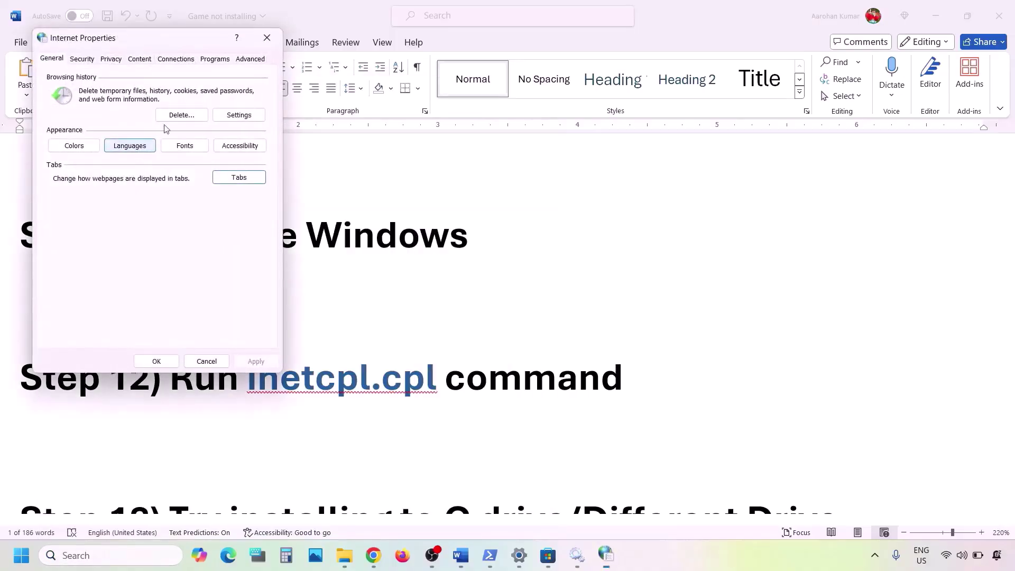
- Enable Use TLS 1.3 on the Advanced tab of Internet Properties and save
click(255, 61)
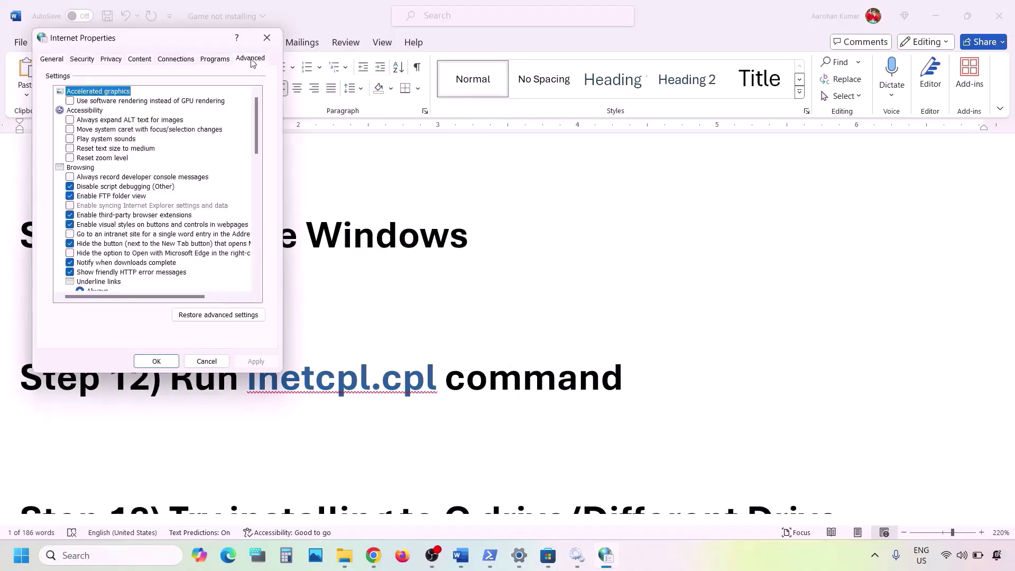
drag(206, 45, 480, 104)
click(523, 120)
scroll(430, 223, down, 10)
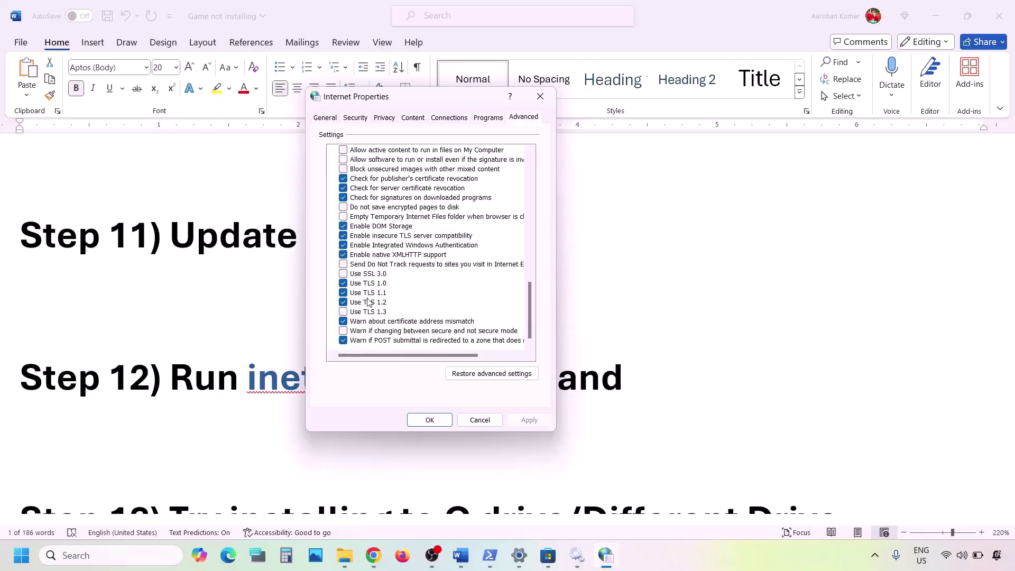
click(344, 312)
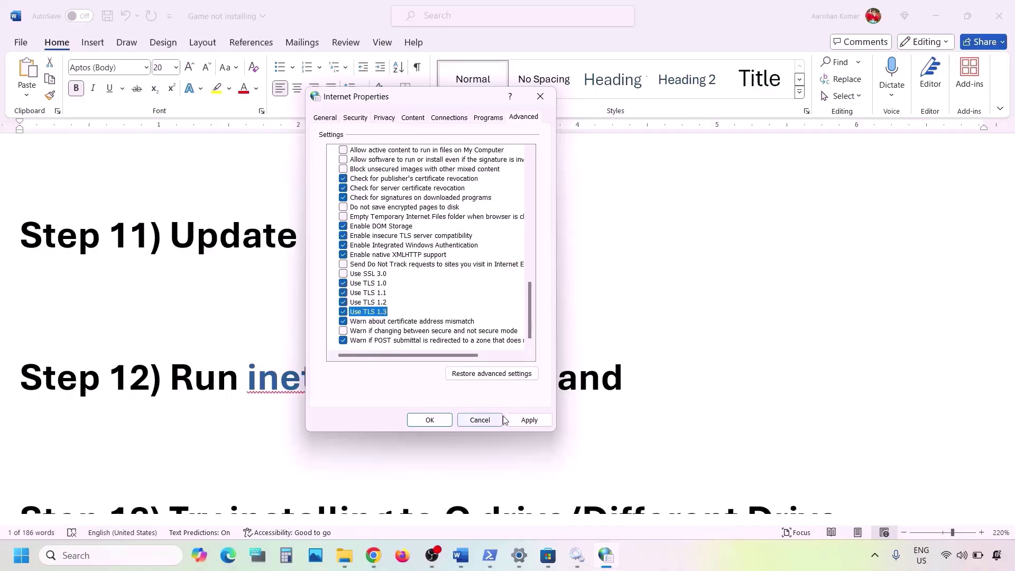
click(529, 420)
click(410, 420)
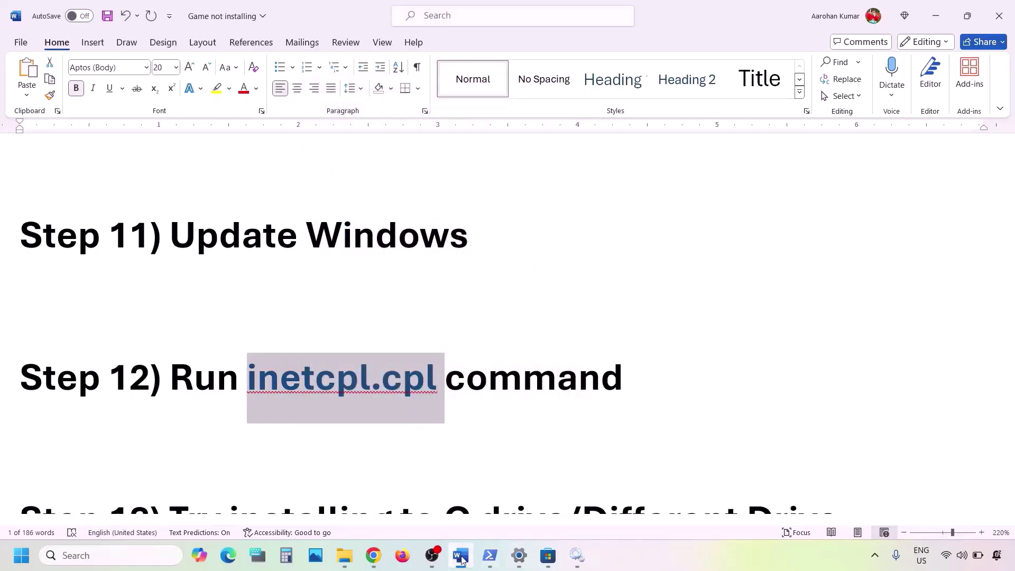
- Select the Step 13 heading in Word, then expand Advanced storage settings under System
scroll(342, 399, down, 5)
scroll(343, 400, up, 2)
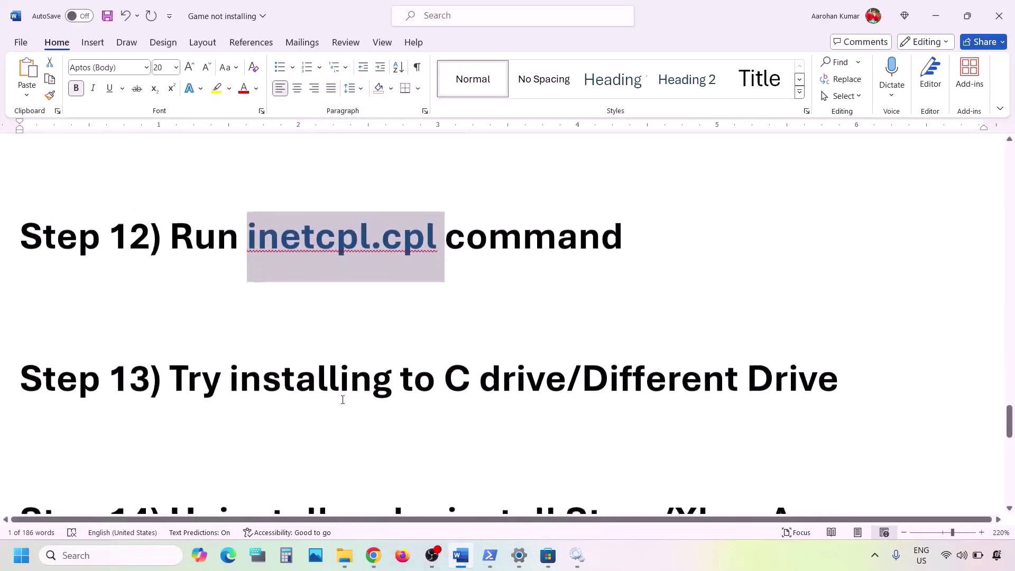
drag(178, 381, 685, 386)
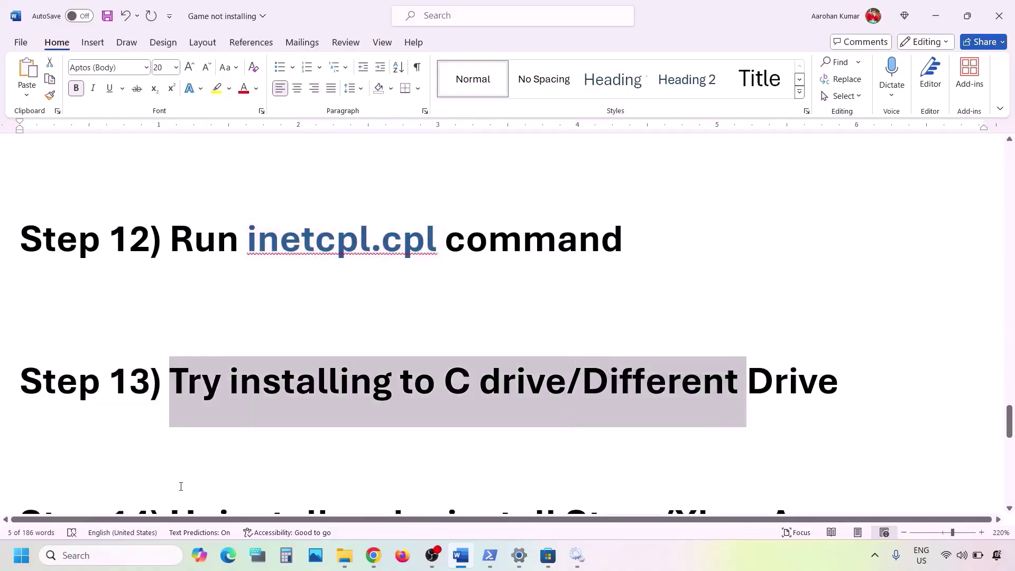
key(alt+Tab)
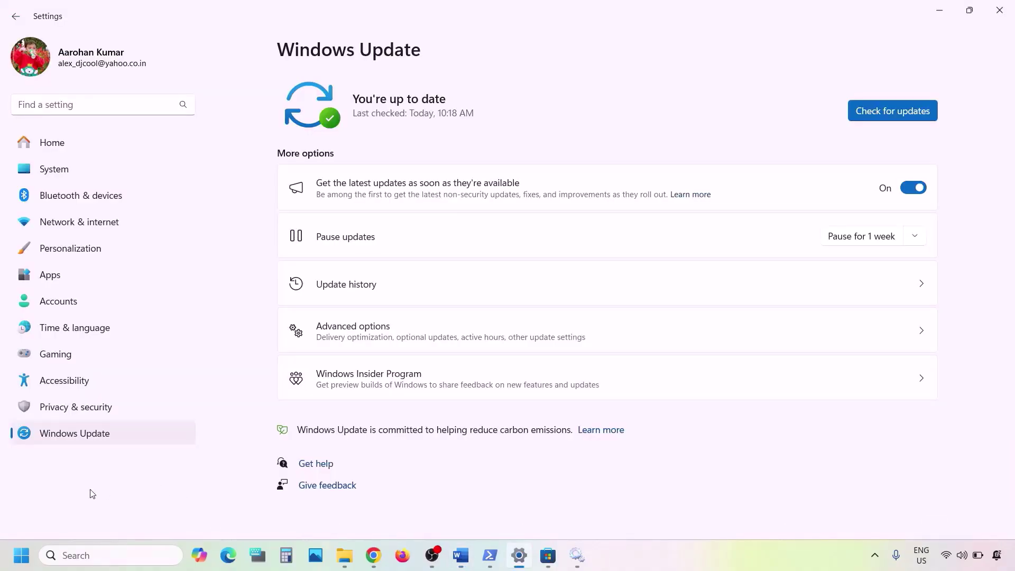
click(55, 161)
scroll(442, 289, down, 3)
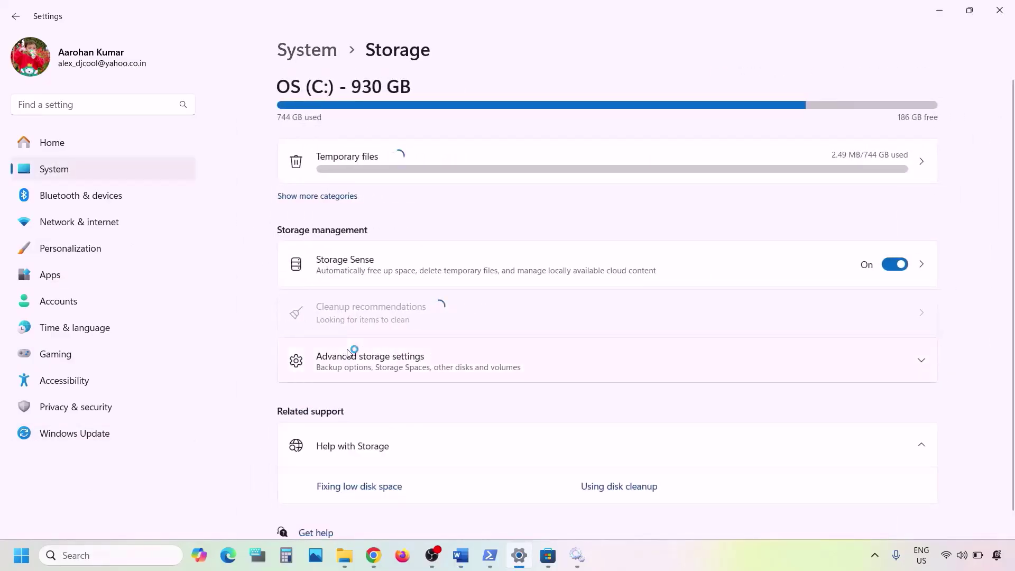
scroll(347, 349, down, 1)
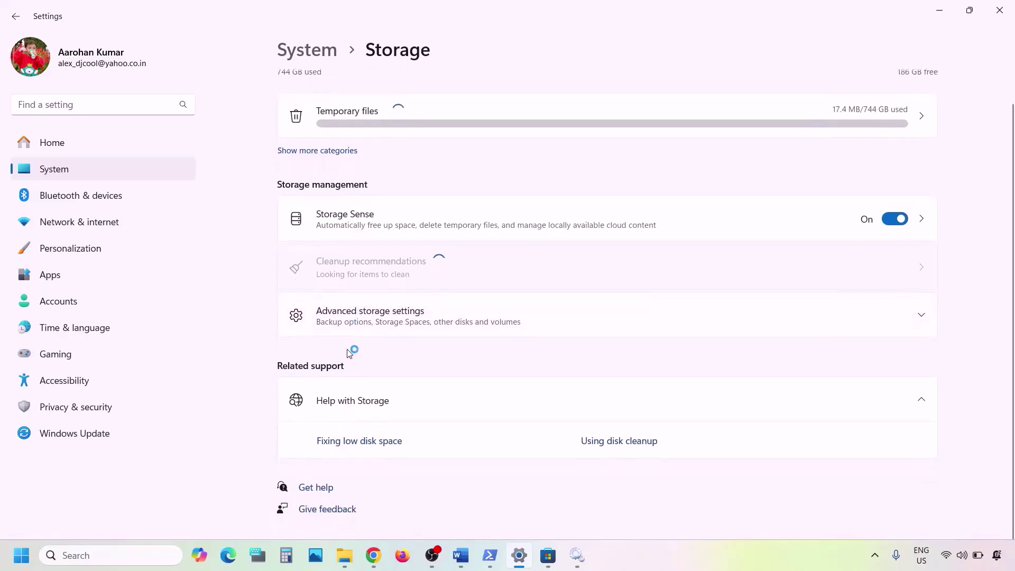
click(394, 327)
- Open the Where new content is saved page
scroll(394, 331, down, 1)
scroll(393, 331, down, 2)
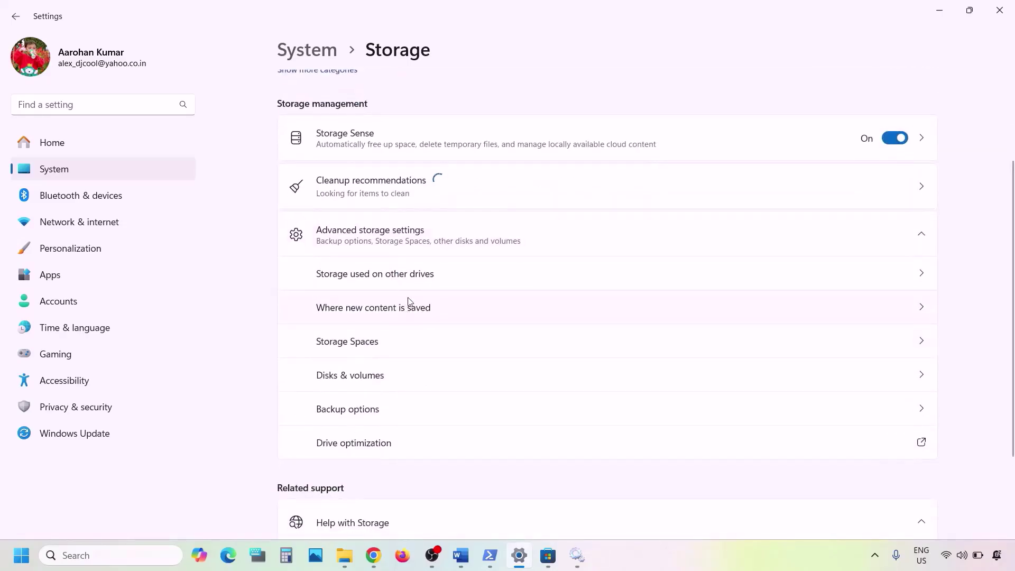
scroll(408, 301, down, 1)
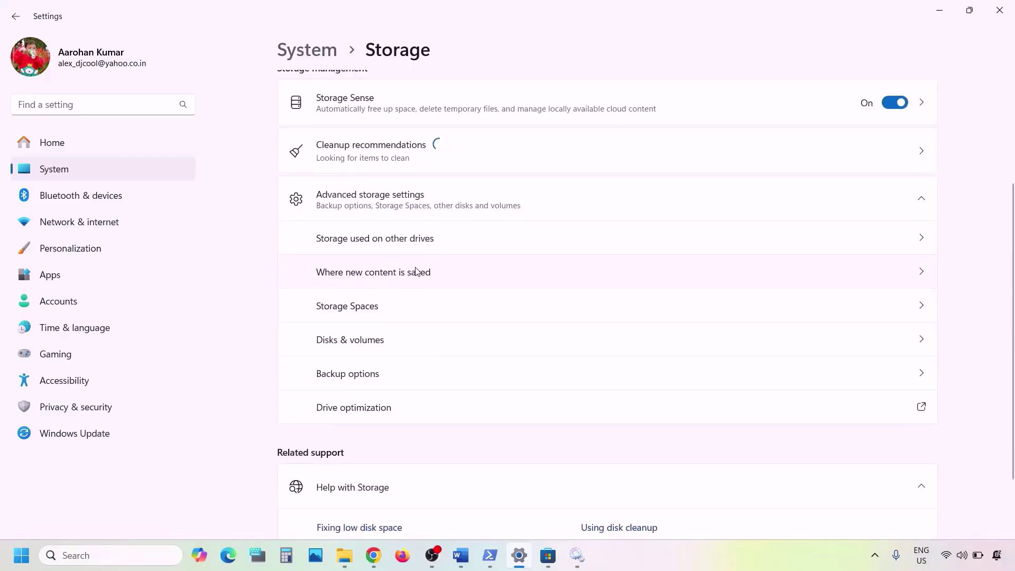
scroll(741, 269, up, 4)
scroll(665, 344, down, 2)
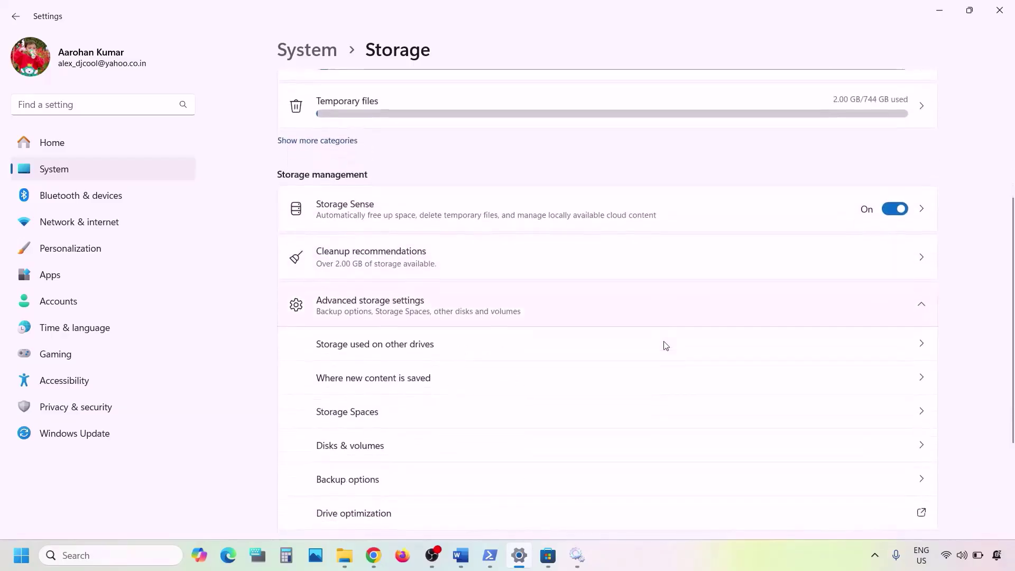
click(447, 383)
- Confirm New apps stays set to OS (C:) and return to the Word guide
click(350, 152)
click(403, 155)
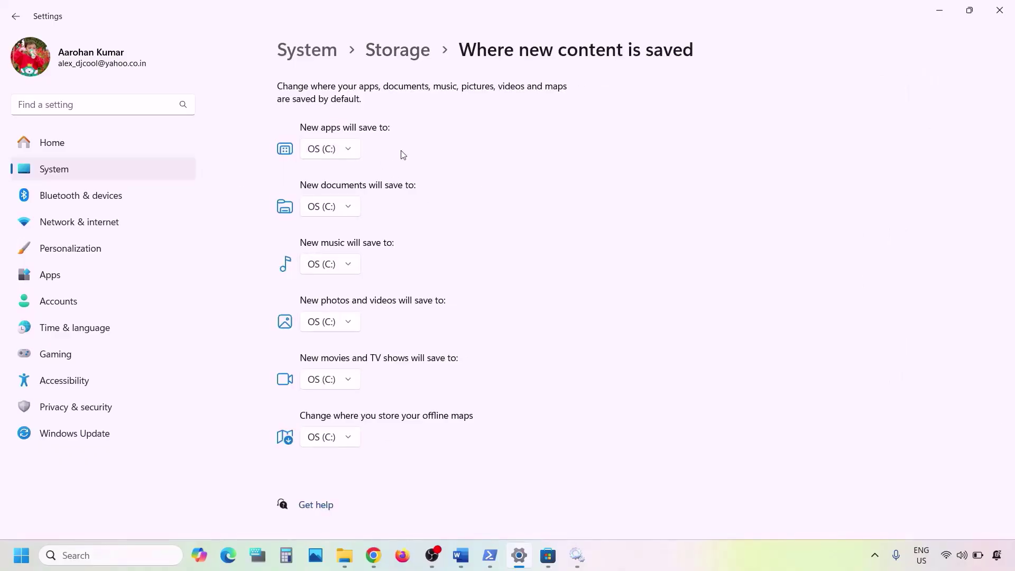
click(352, 152)
click(394, 153)
click(352, 154)
click(390, 153)
click(460, 555)
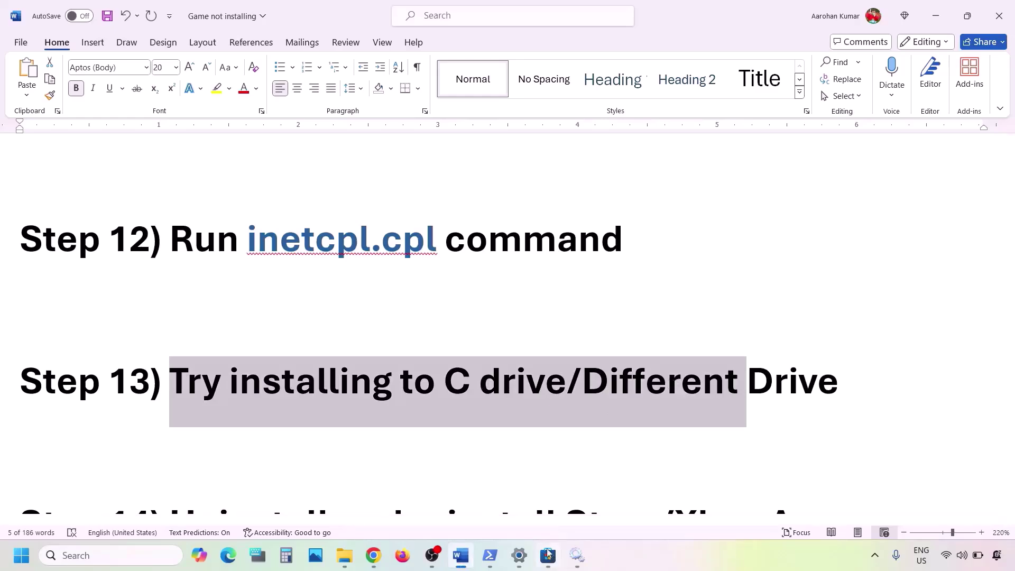
- Recheck that New apps still saves to OS (C:), then minimize Settings
mouse_move(566, 560)
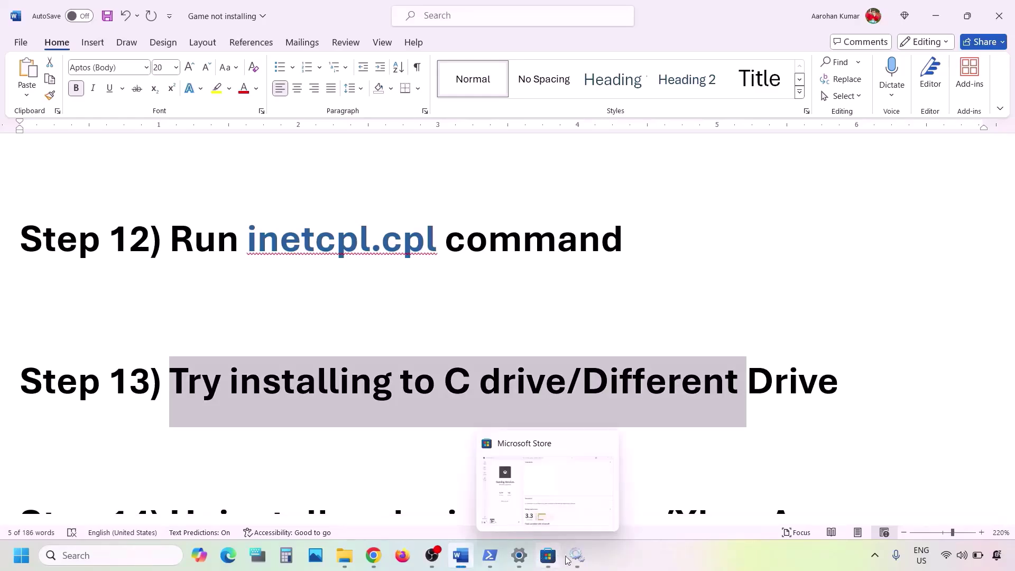
click(519, 555)
click(349, 153)
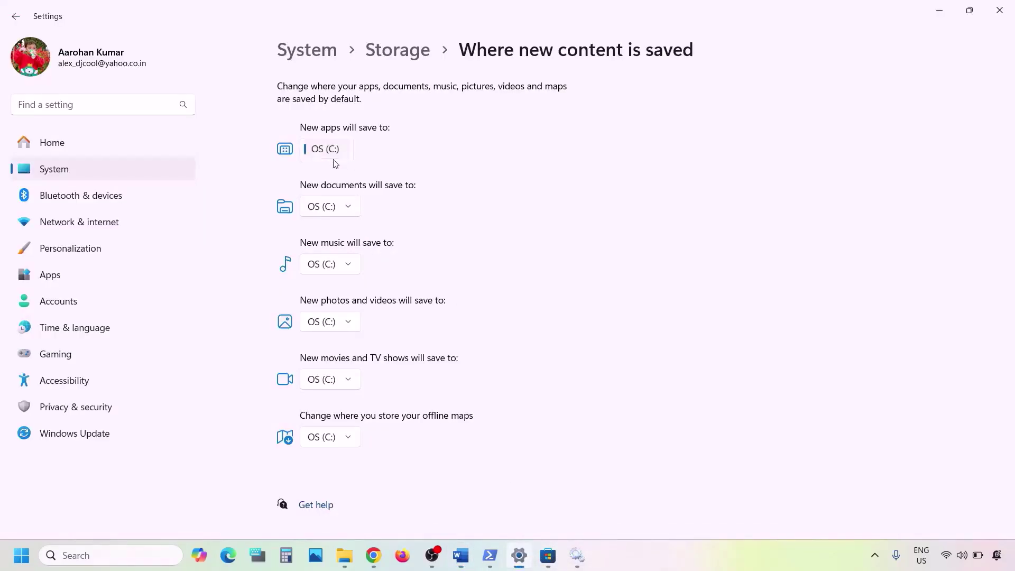
click(420, 153)
click(940, 10)
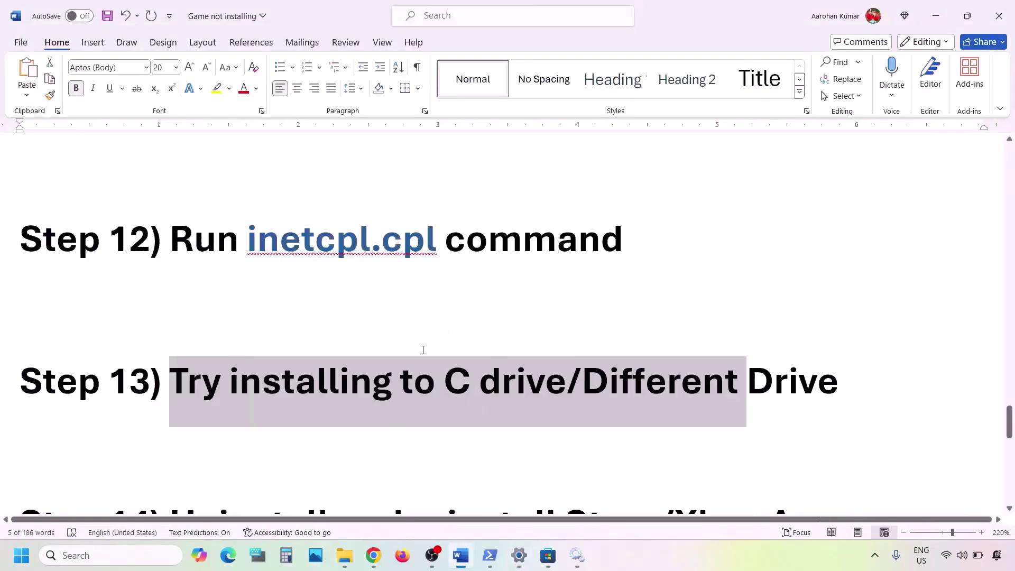
- Select 'Different Drive' in the Step 13 heading and scroll down to Step 14
click(435, 379)
drag(443, 379, 613, 387)
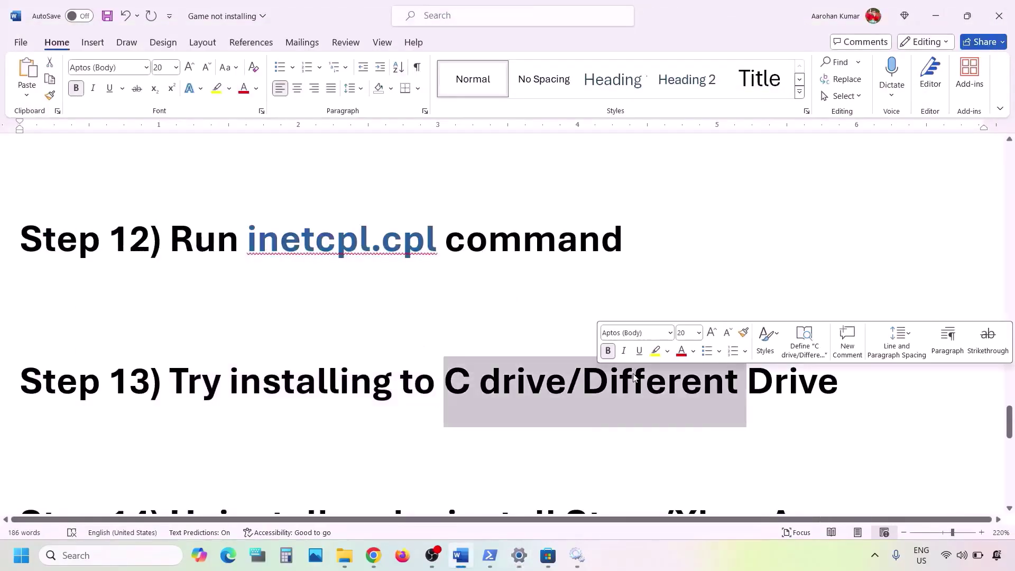
click(612, 386)
shift+click(798, 381)
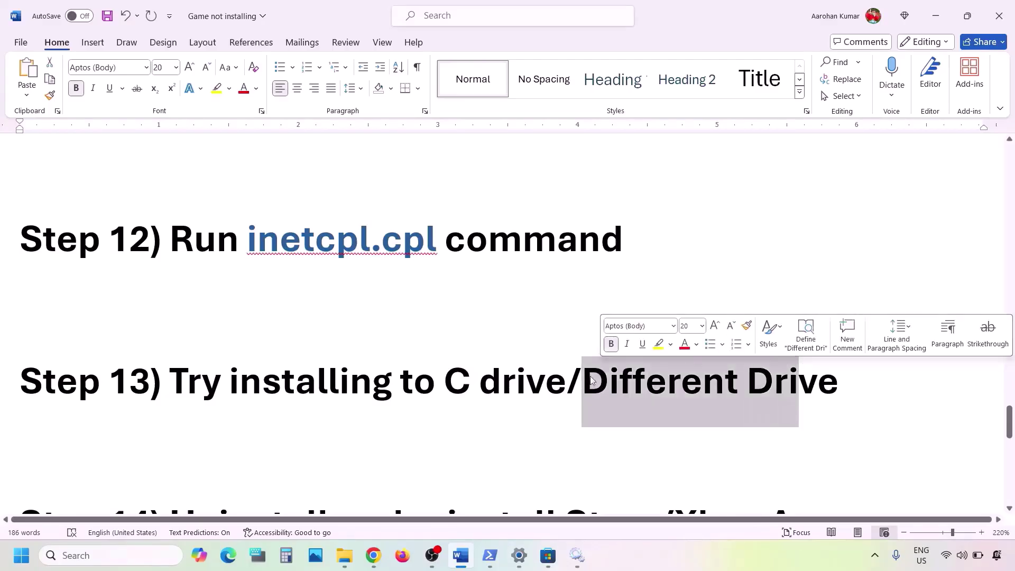
scroll(338, 395, down, 3)
scroll(338, 395, down, 4)
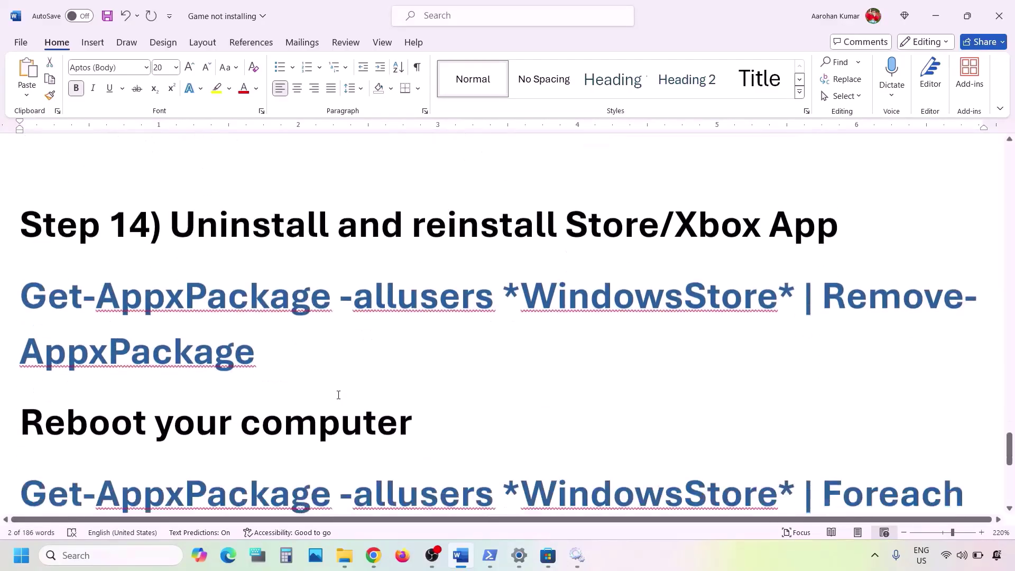